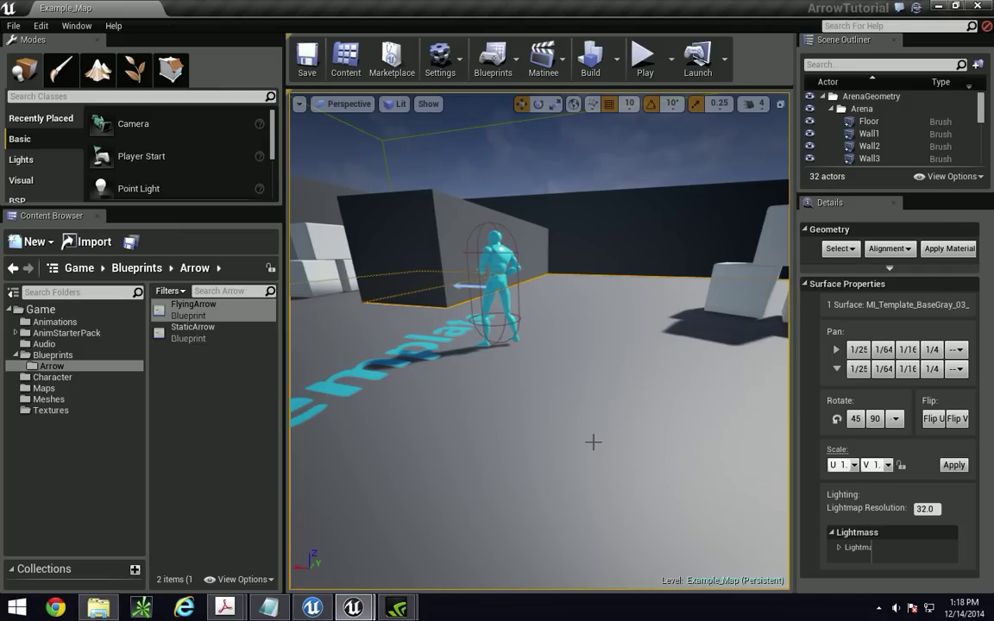
- Play-test the level by moving through the arena and firing arrows at the wall and the character, and end the play session
right_click_drag(539, 341, 457, 298)
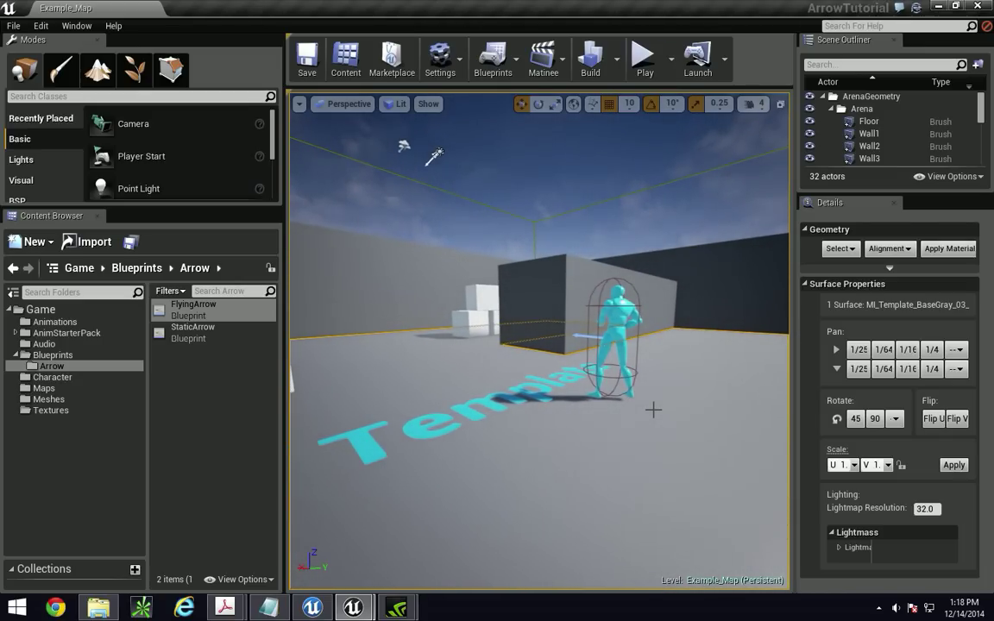
key("w")
mouse_move(653, 410)
right_mouse_down()
mouse_move(772, 382)
mouse_move(653, 410)
right_mouse_up()
left_click(644, 60)
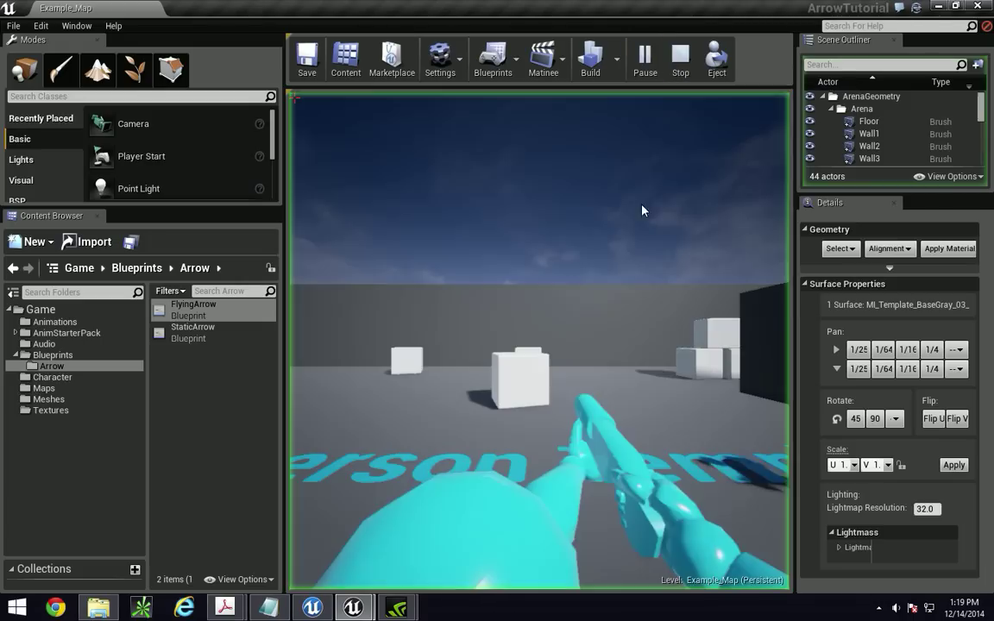
key("w")
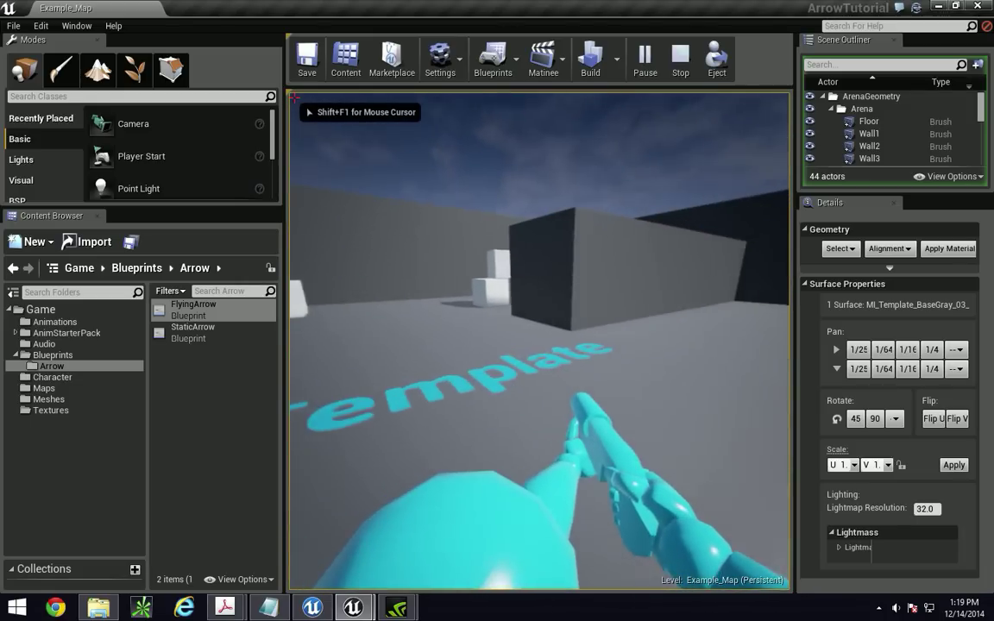
key("s")
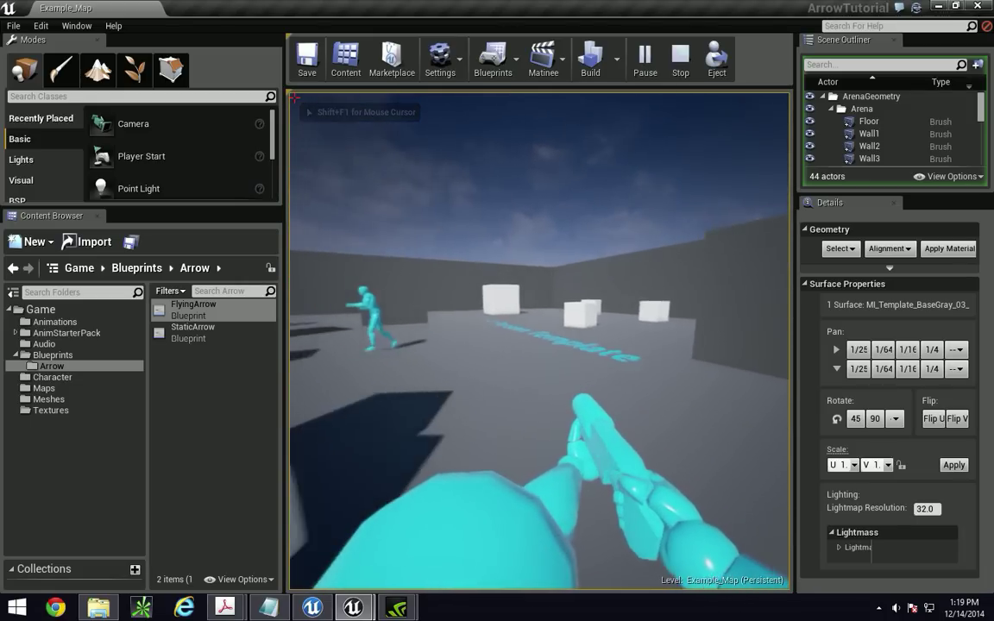
left_click(539, 341)
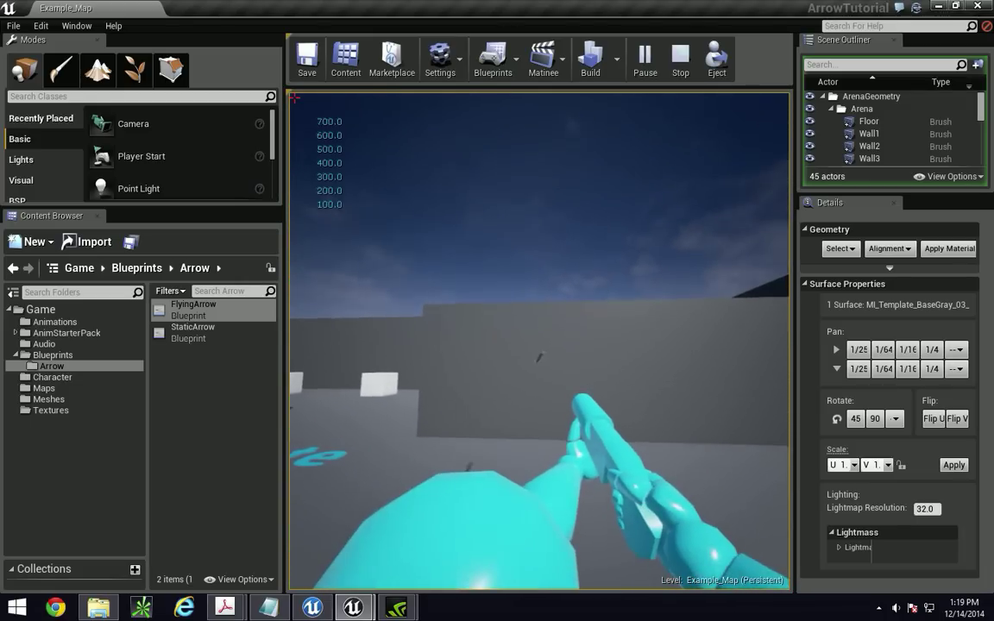
key("w")
key("d")
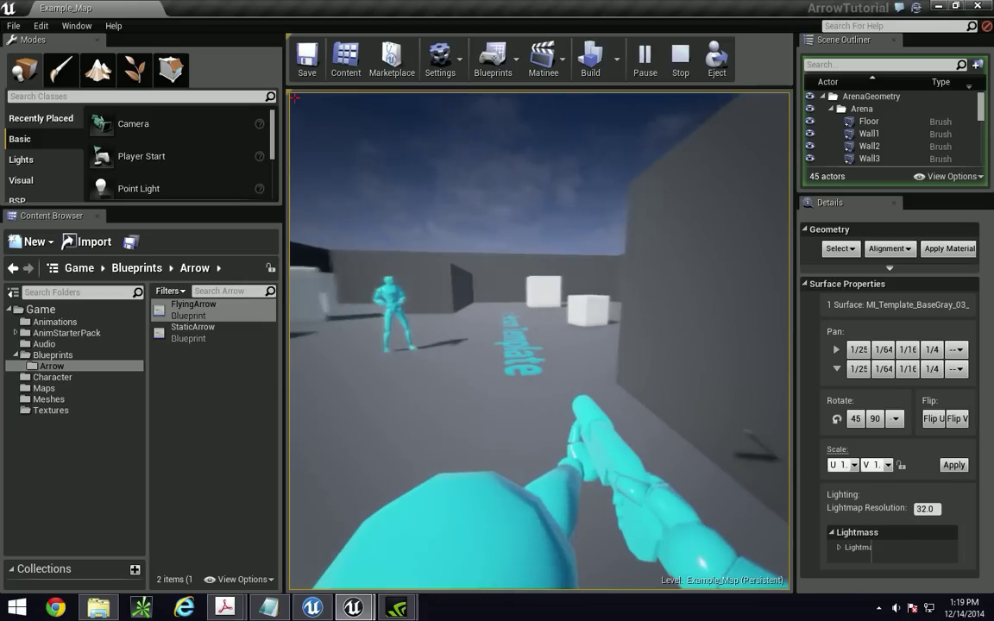
key("w")
left_click(540, 341)
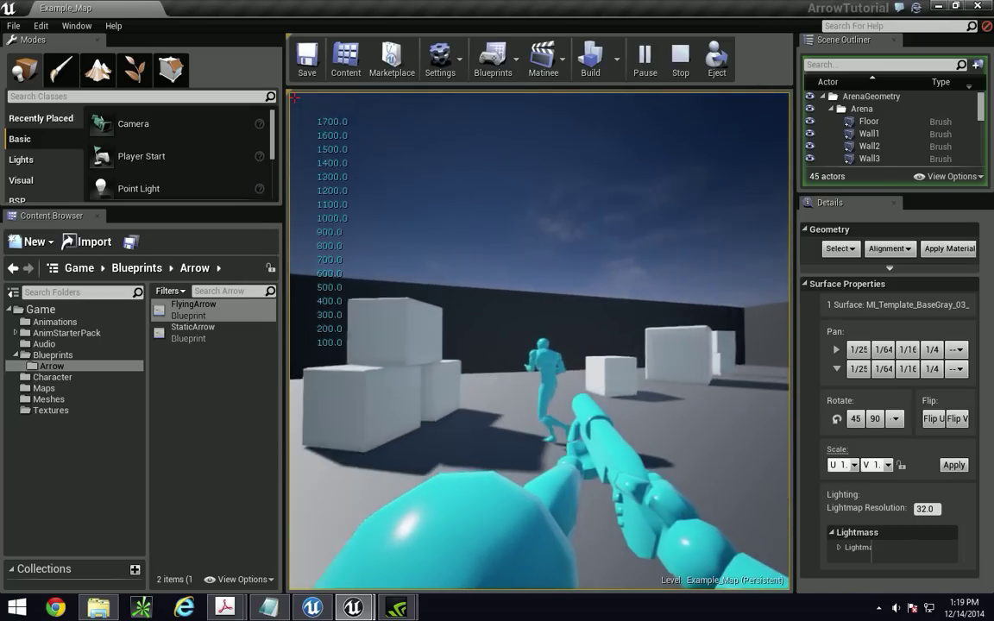
key("w")
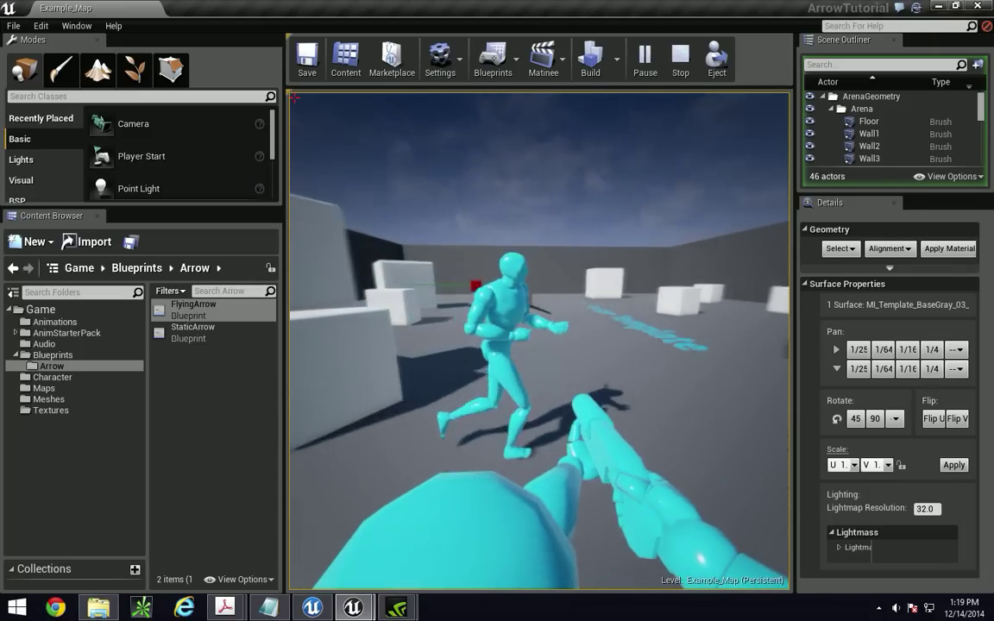
key("Escape")
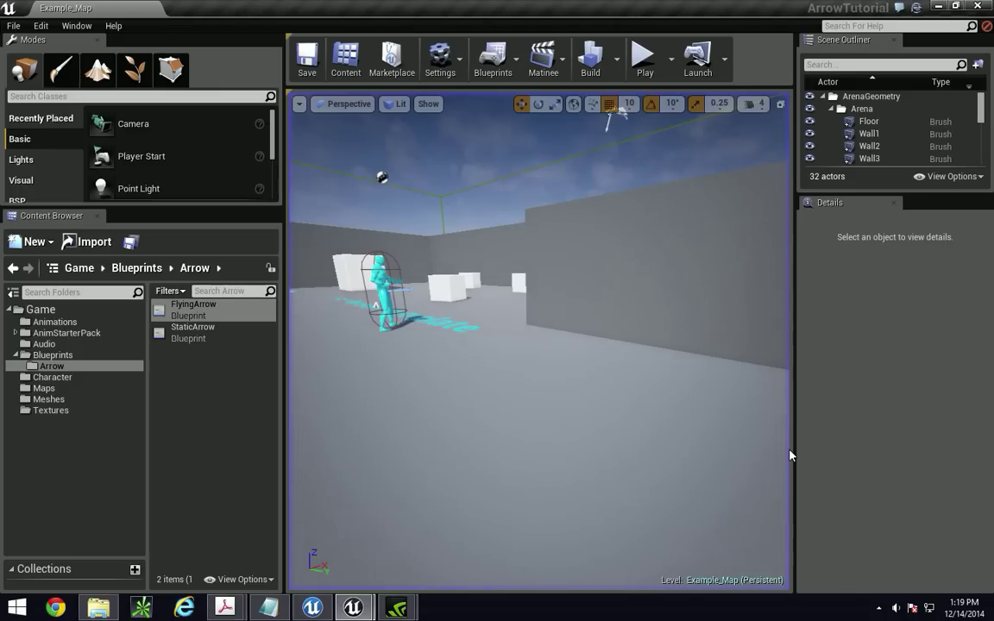
- Create a new material named ParticleMat in the Textures folder
left_click(61, 412)
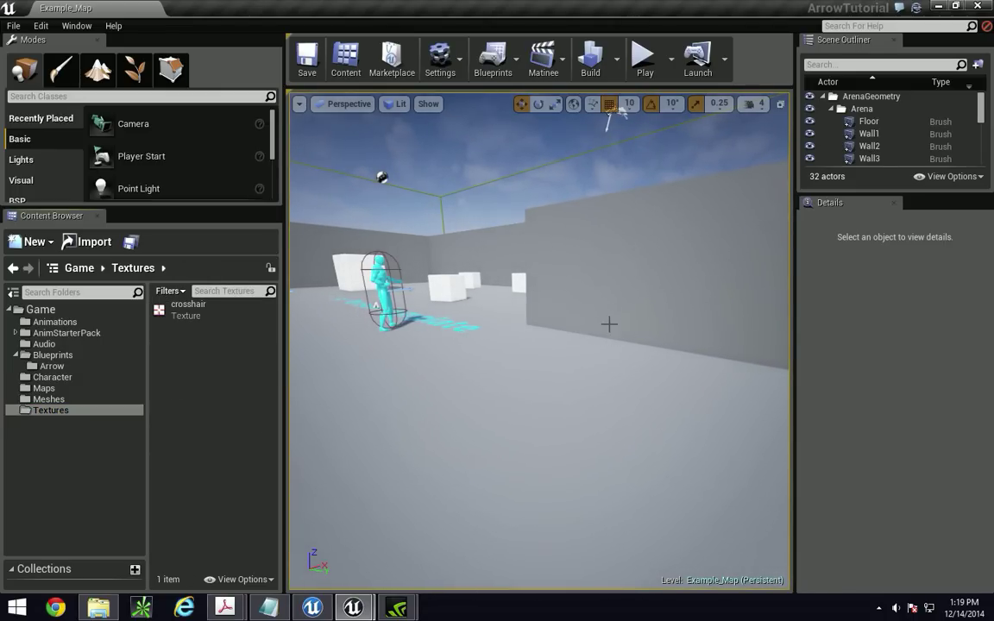
right_click(191, 348)
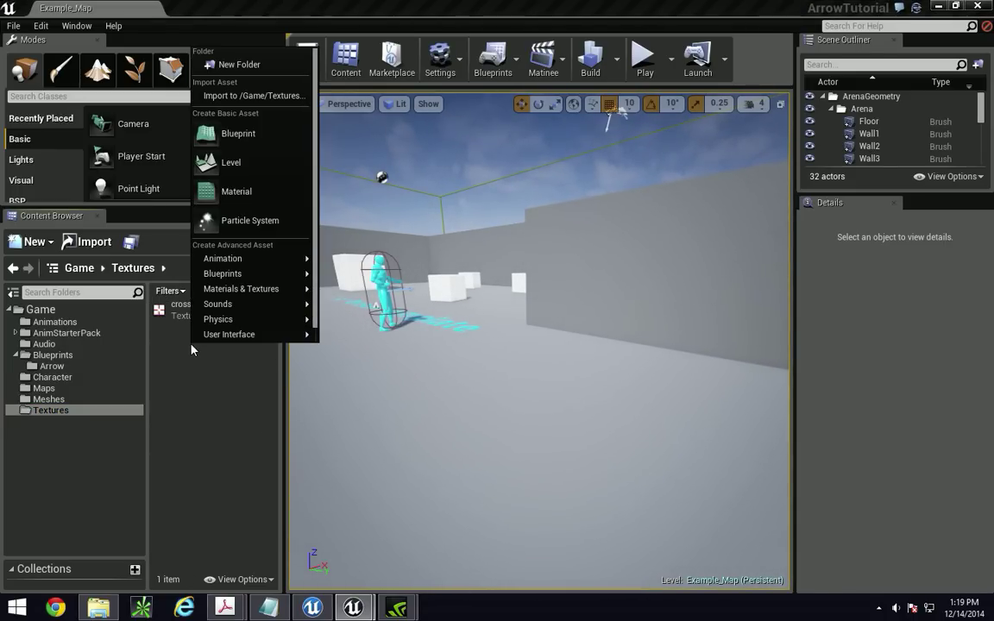
left_click(230, 191)
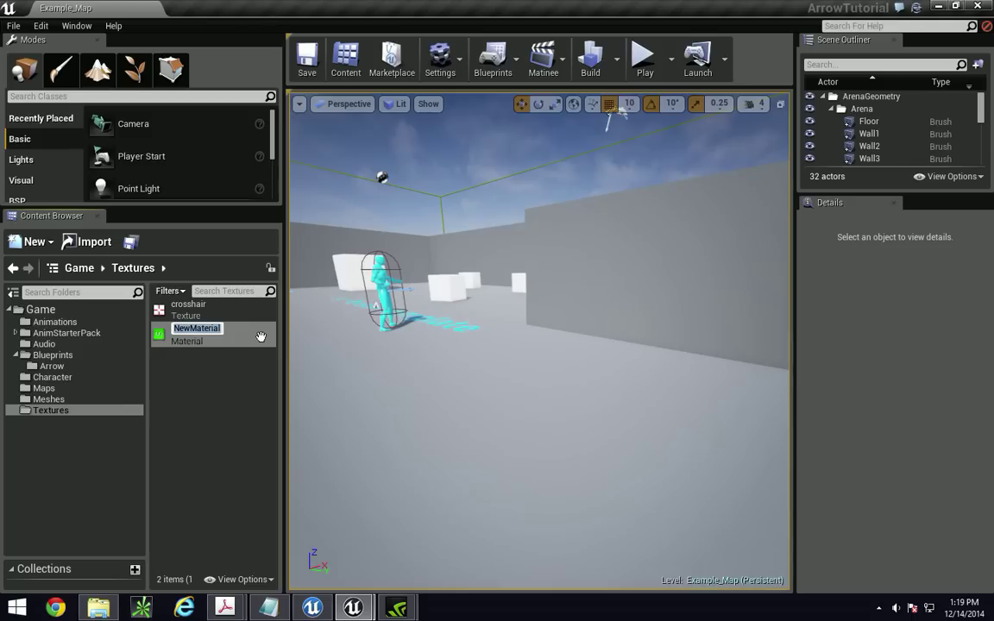
type("ParticleMat")
key("Return")
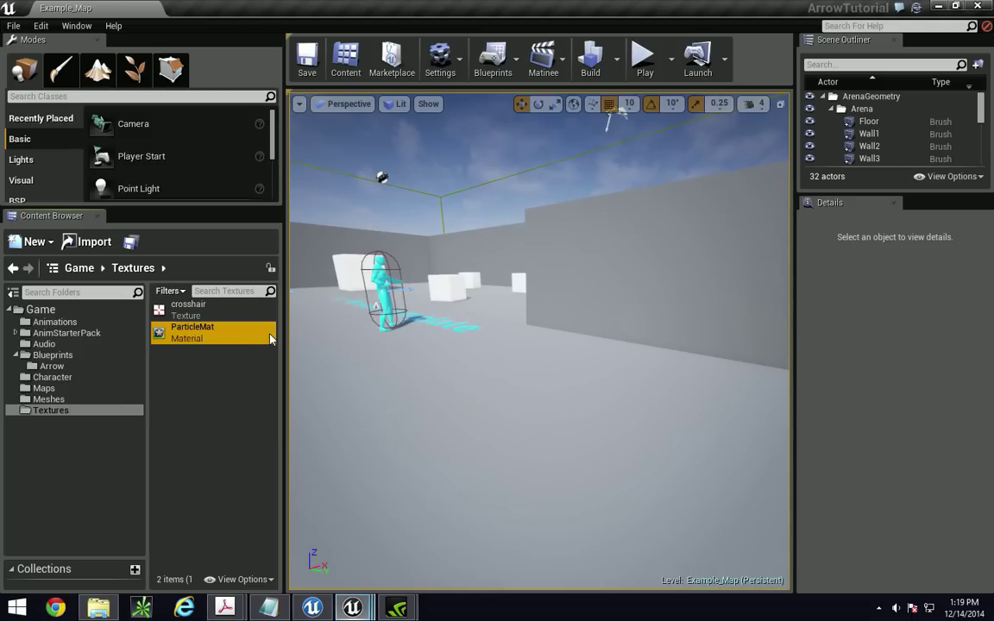
- Open ParticleMat for editing and set its blend mode to Translucent and its shading model to Unlit
double_click(270, 338)
right_click_drag(378, 338, 506, 306)
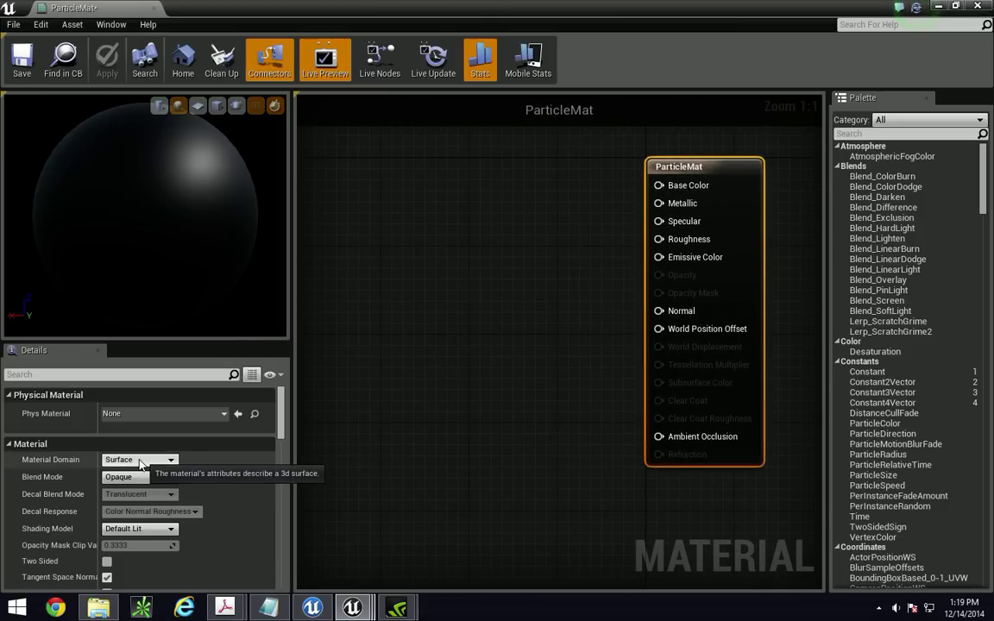
left_click(168, 461)
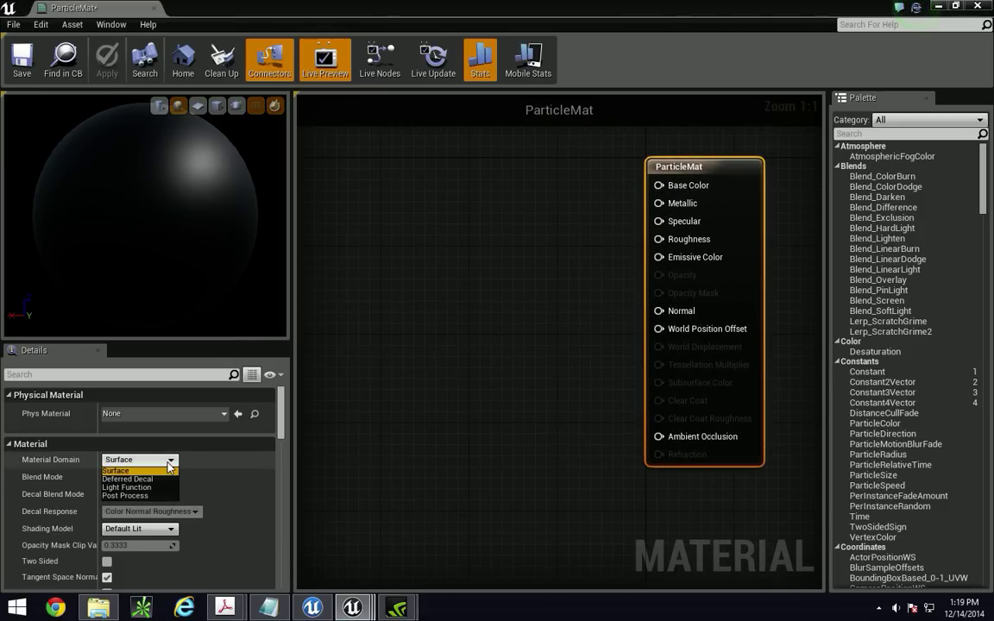
left_click(84, 471)
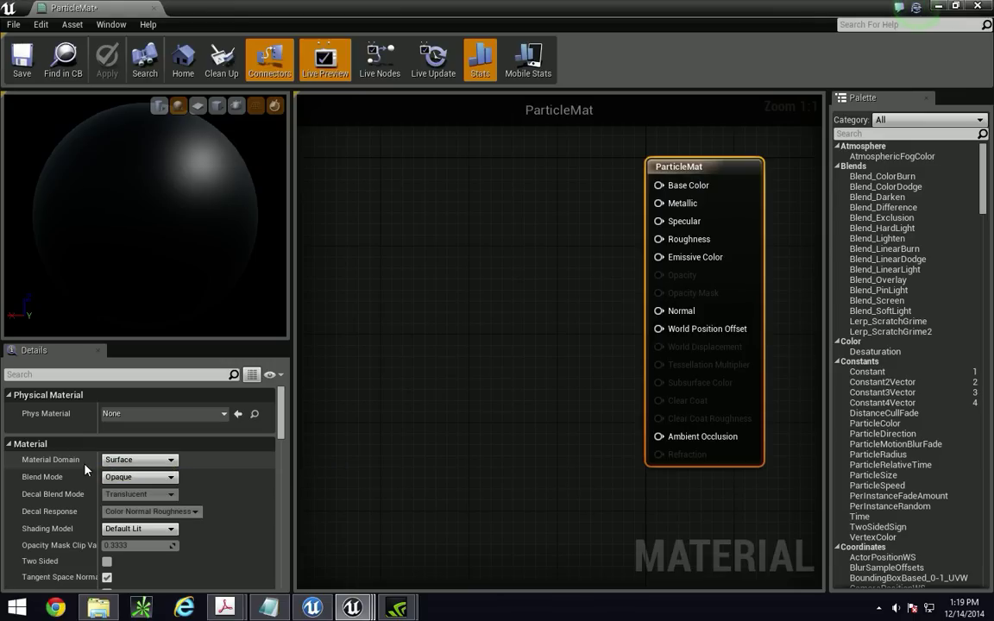
left_click(158, 479)
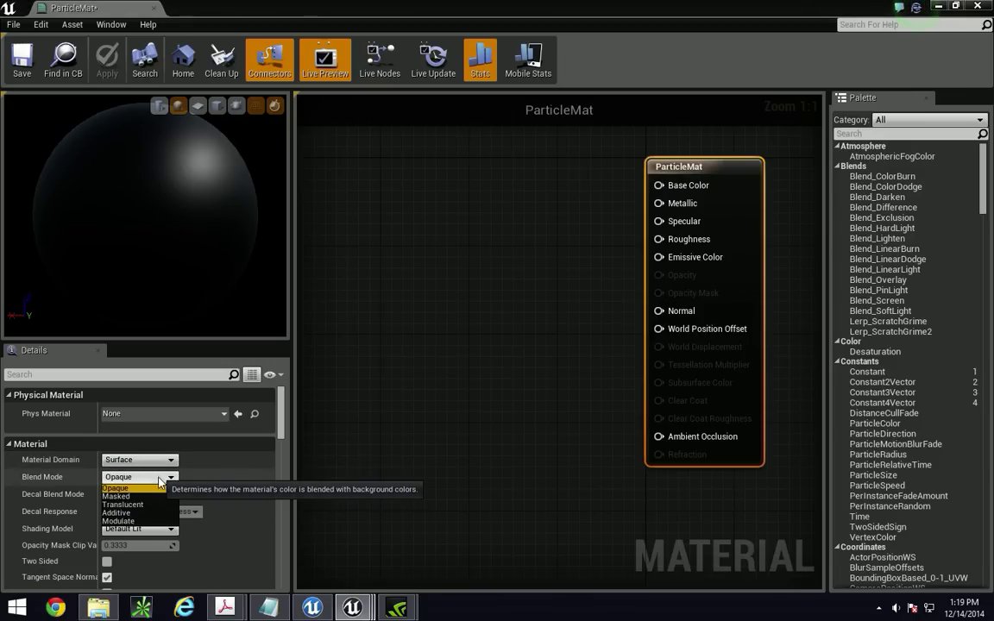
left_click(147, 505)
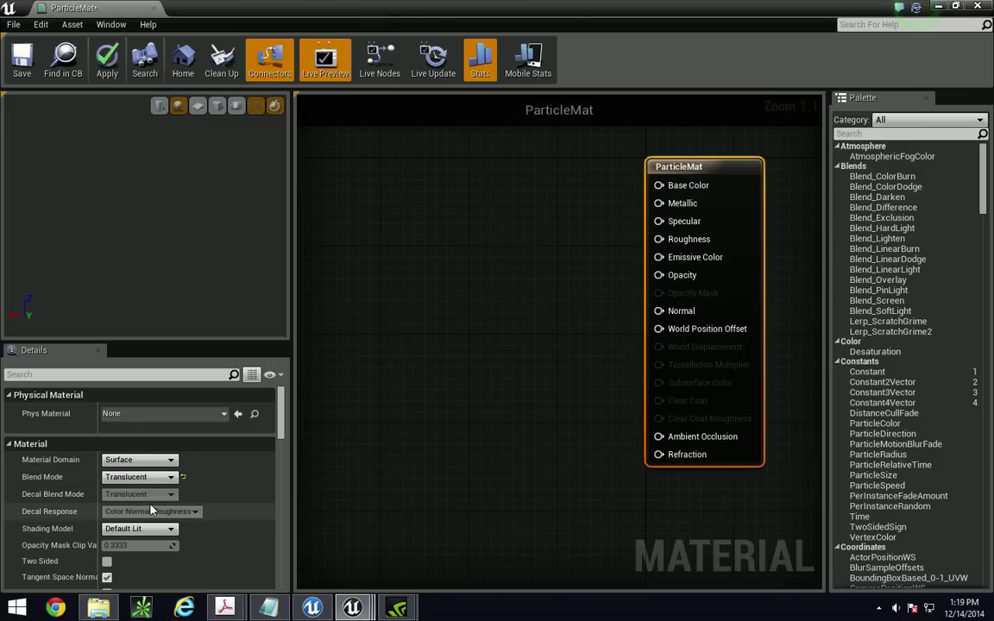
left_click(145, 528)
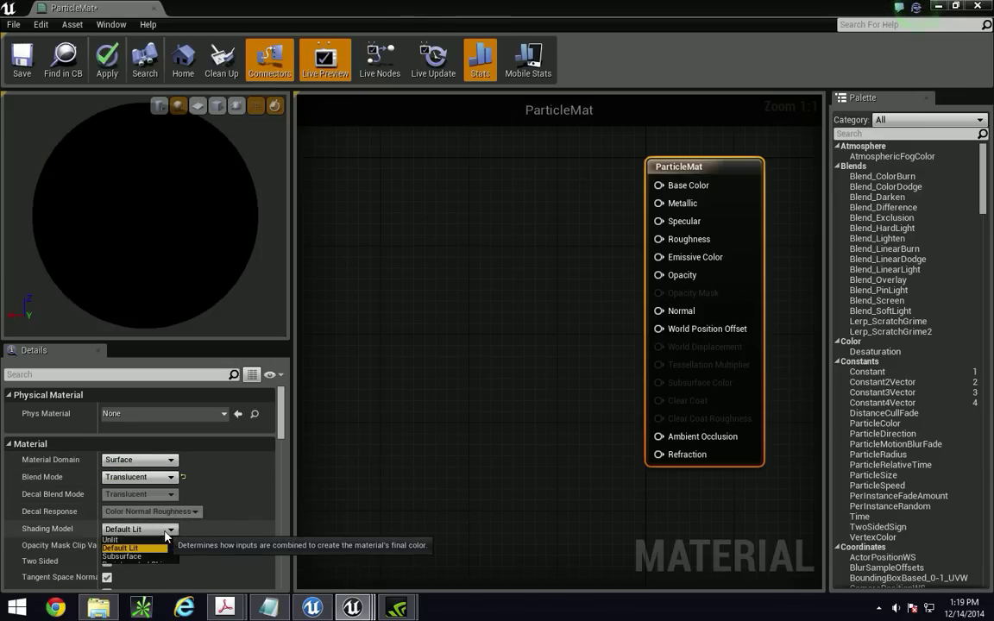
left_click(116, 539)
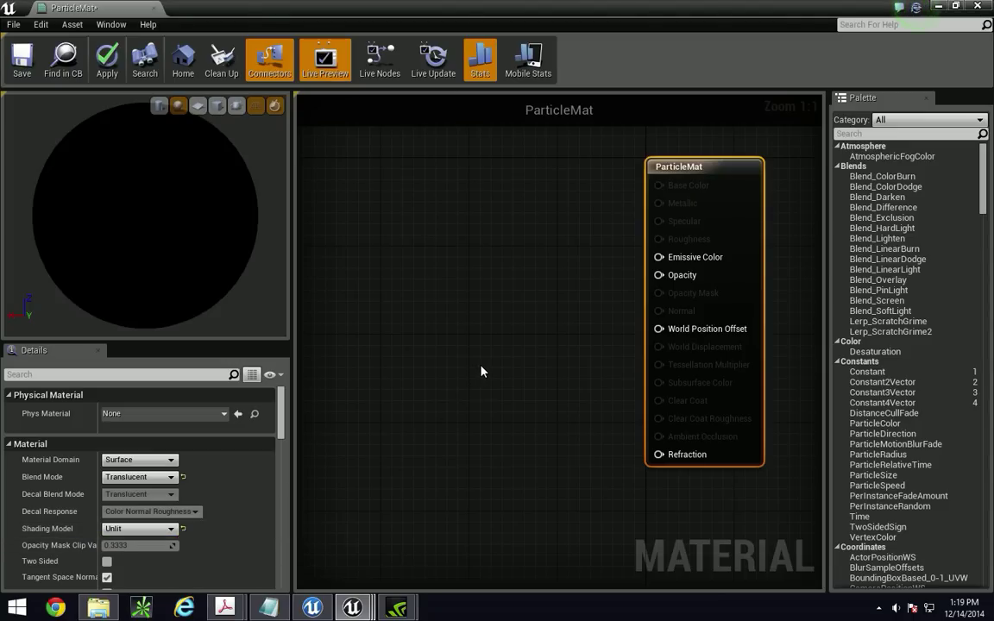
- Add a Particle Color node to the material graph, well to the left of the ParticleMat node
right_click_drag(504, 310, 521, 312)
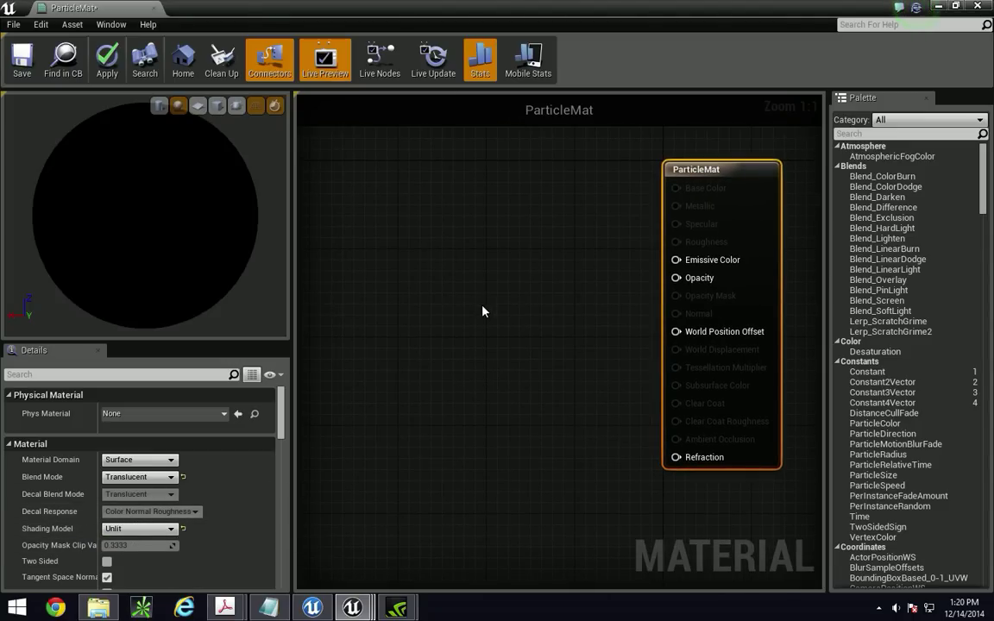
right_click_drag(451, 313, 472, 312)
right_click(386, 229)
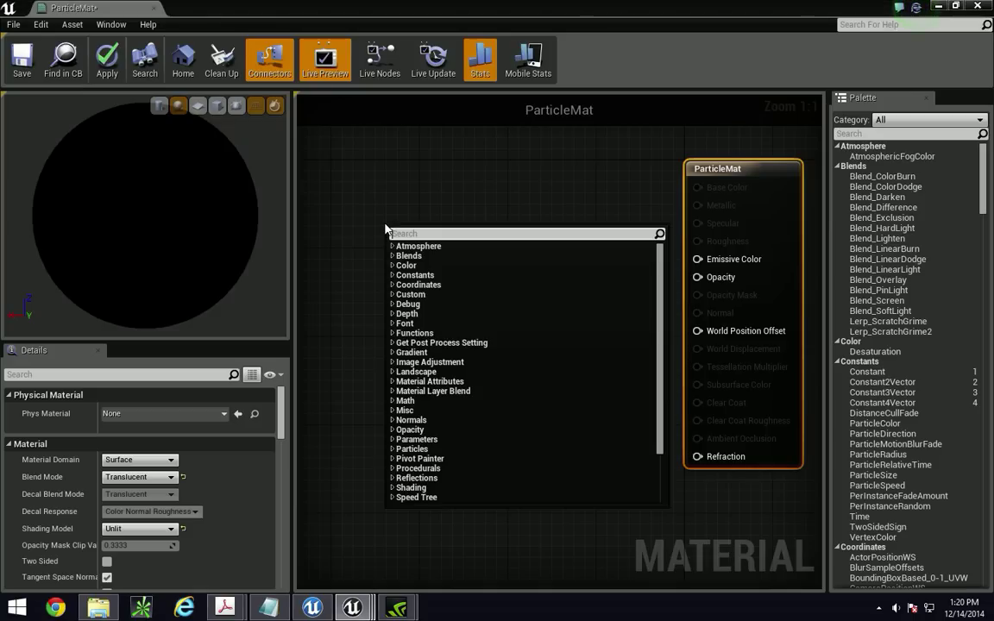
type("particle")
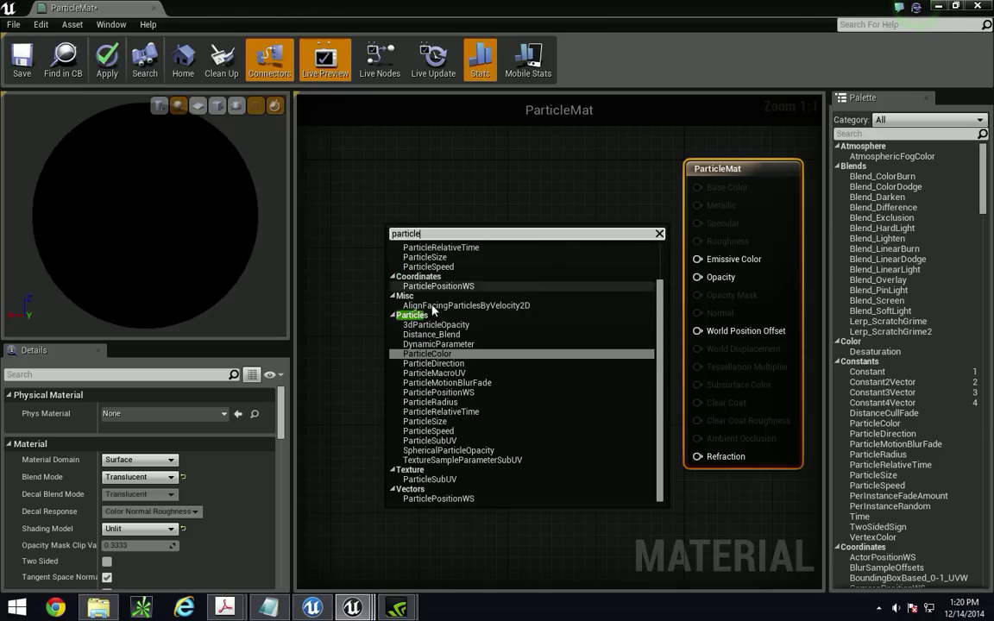
key("Return")
right_click_drag(474, 343, 602, 335)
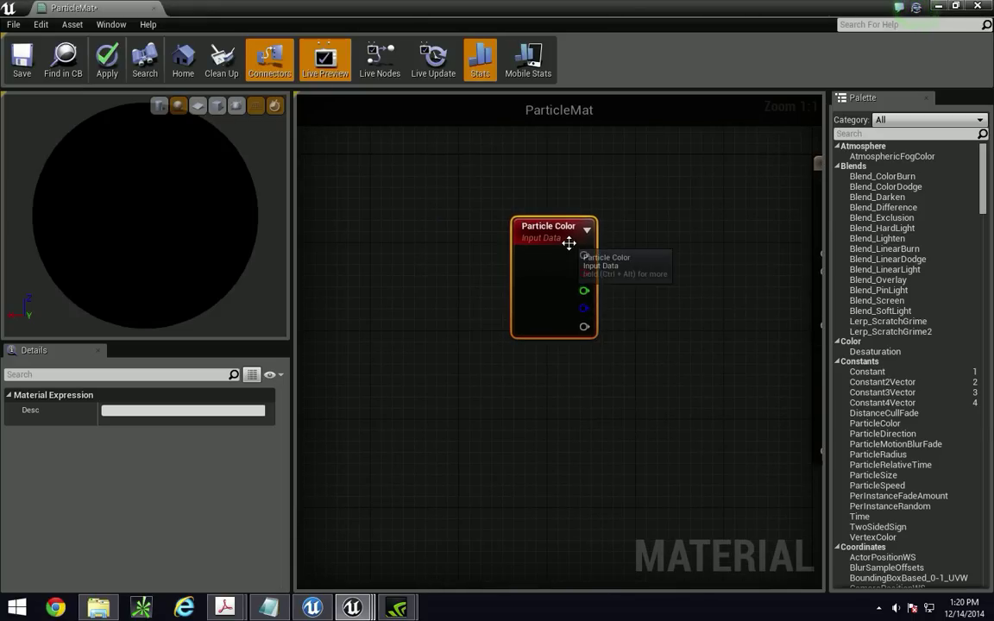
left_click_drag(567, 243, 458, 192)
- Add a RadialGradientExponential node and place it below the Particle Color node
right_click_drag(629, 277, 547, 312)
scroll(566, 306, "down", 1)
scroll(566, 306, "down", 1)
left_click(586, 218)
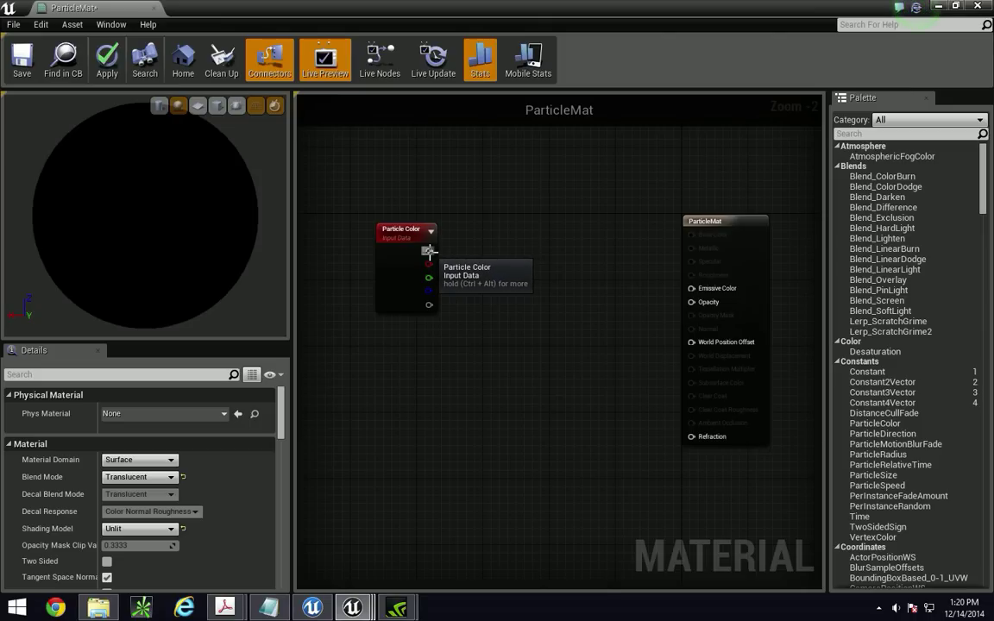
right_click(384, 400)
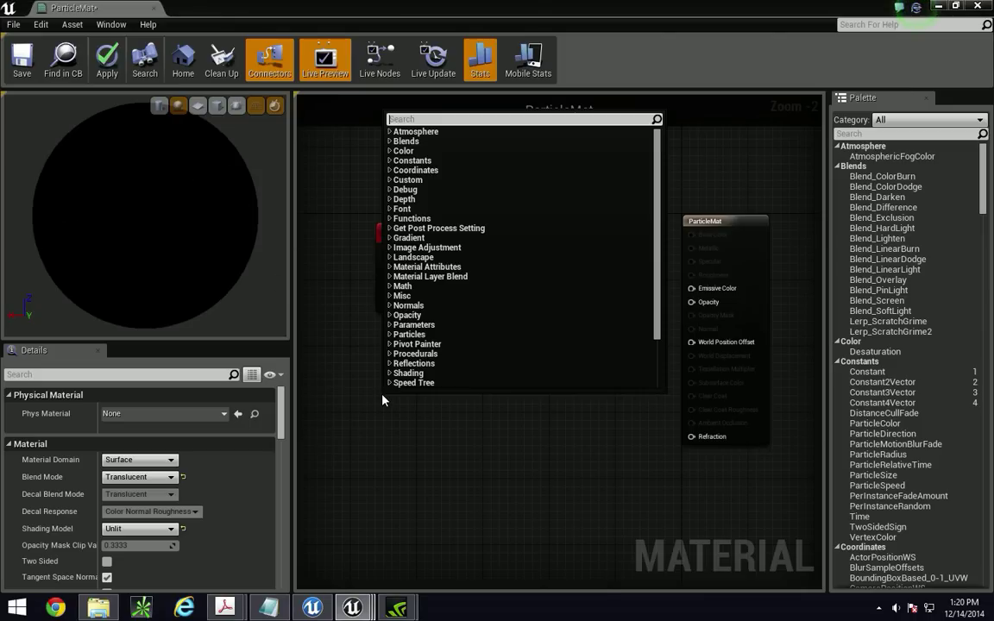
type("gradi")
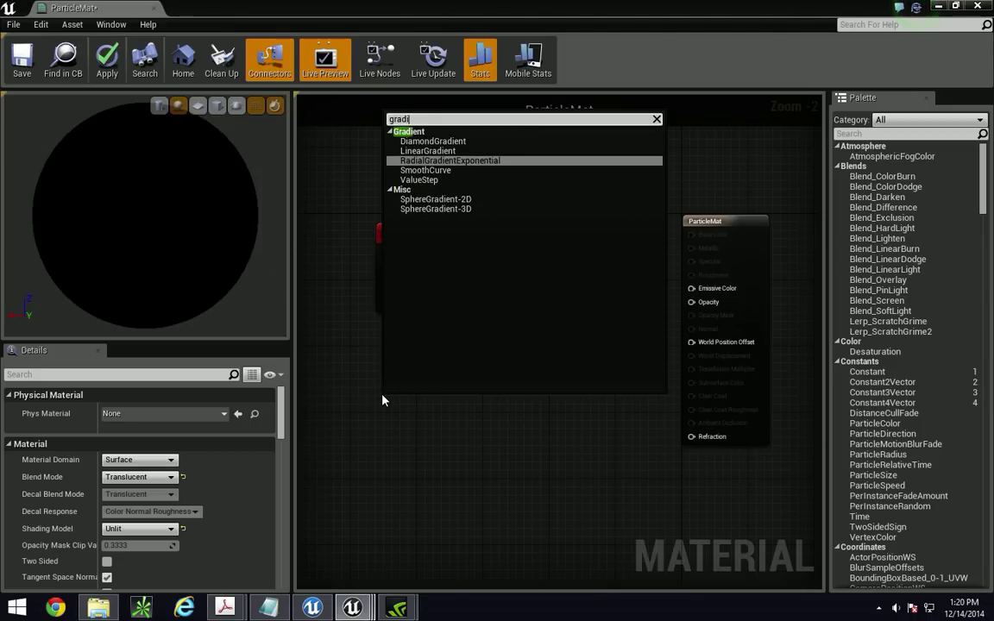
type("en")
key("Return")
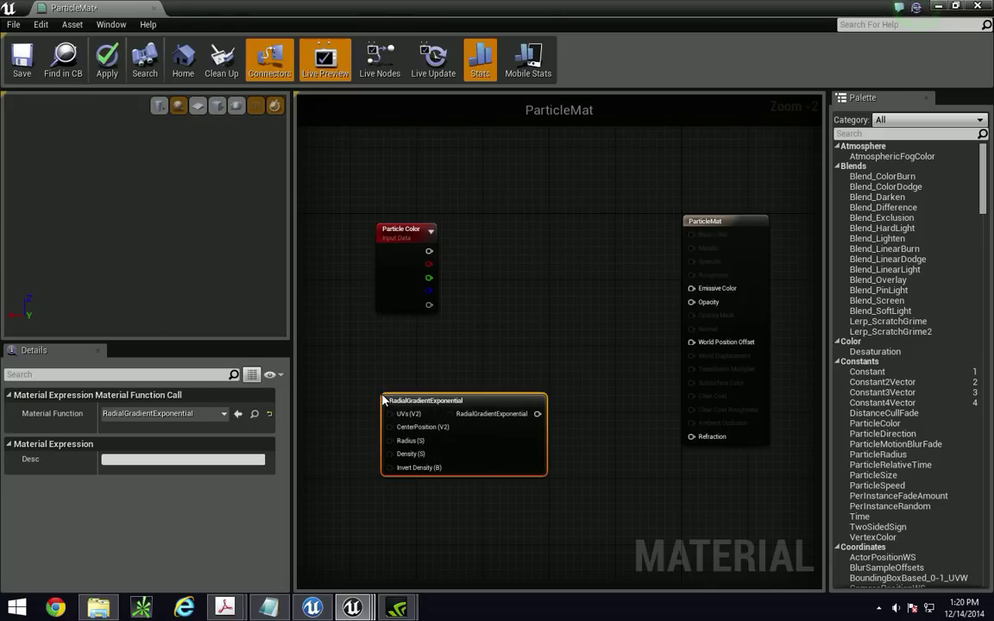
left_click_drag(445, 394, 428, 386)
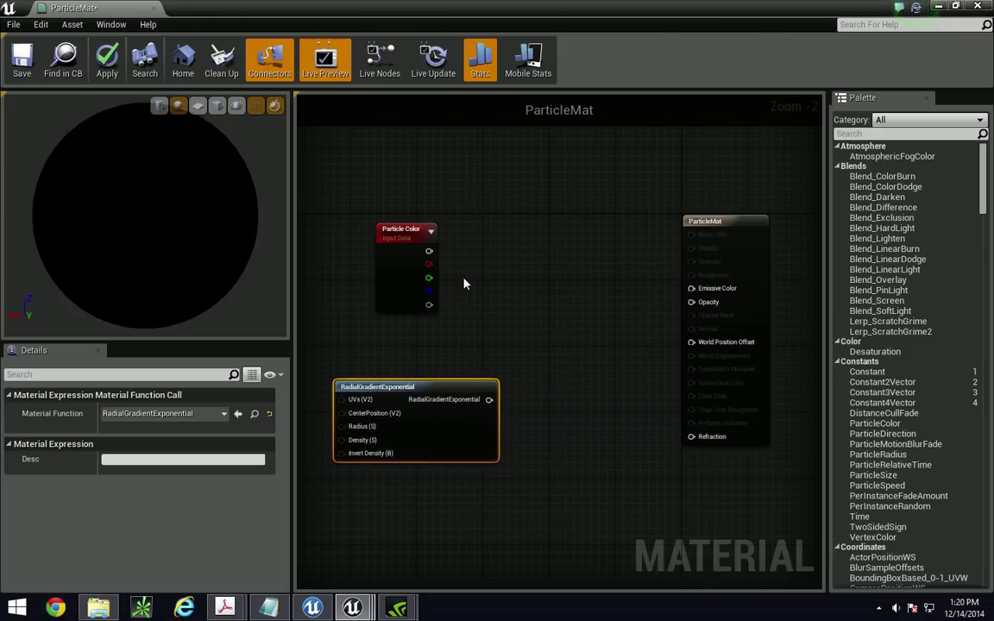
- Multiply Particle Color's combined color output by the RadialGradientExponential output and connect the product to ParticleMat's Emissive Color
left_click_drag(429, 251, 515, 304)
left_click(528, 296)
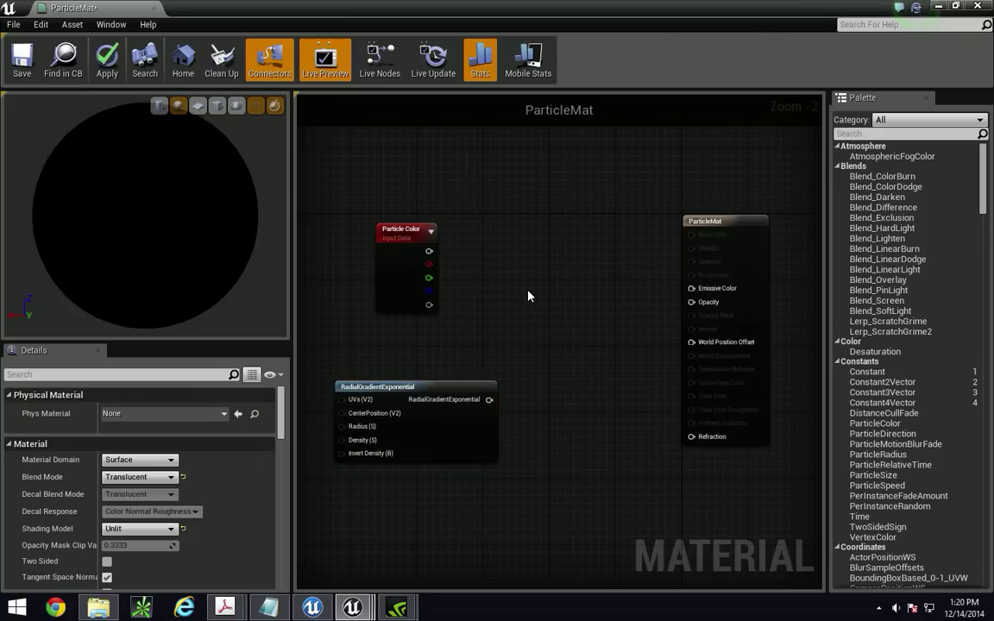
left_click_drag(428, 252, 497, 285)
type("mult")
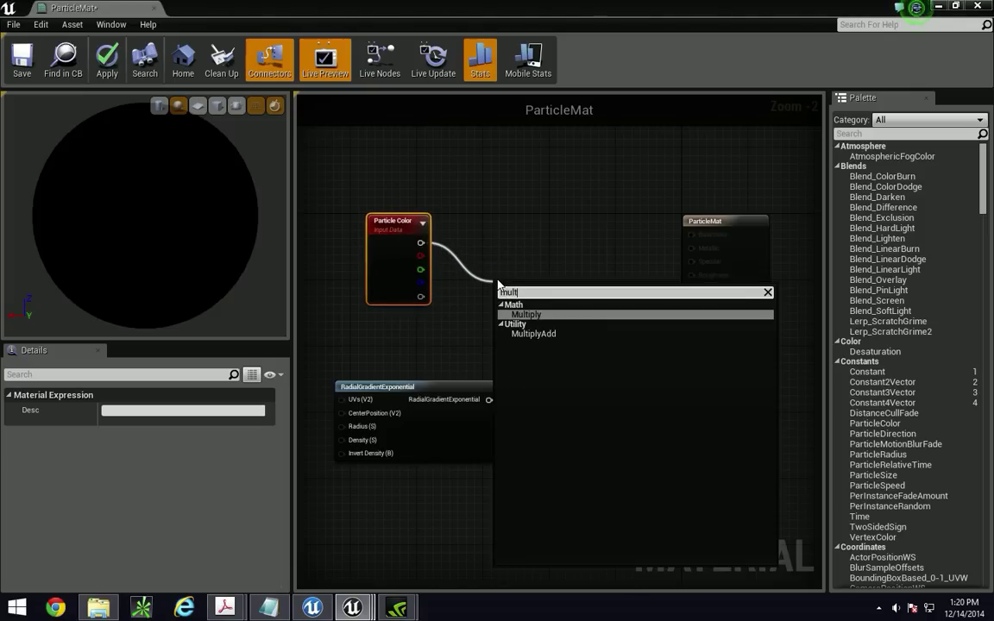
key("Return")
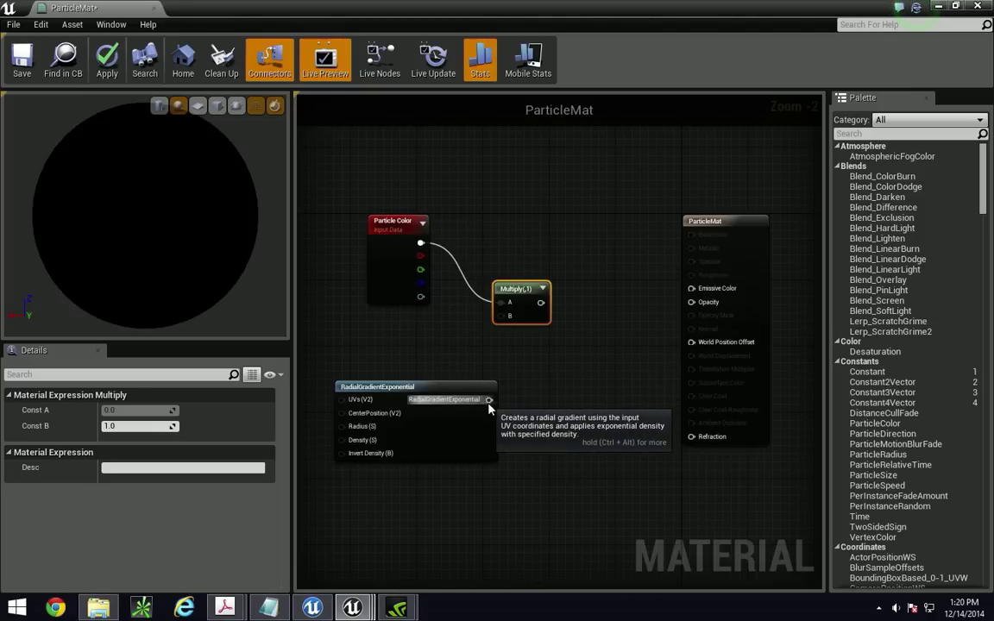
left_click_drag(489, 400, 691, 289)
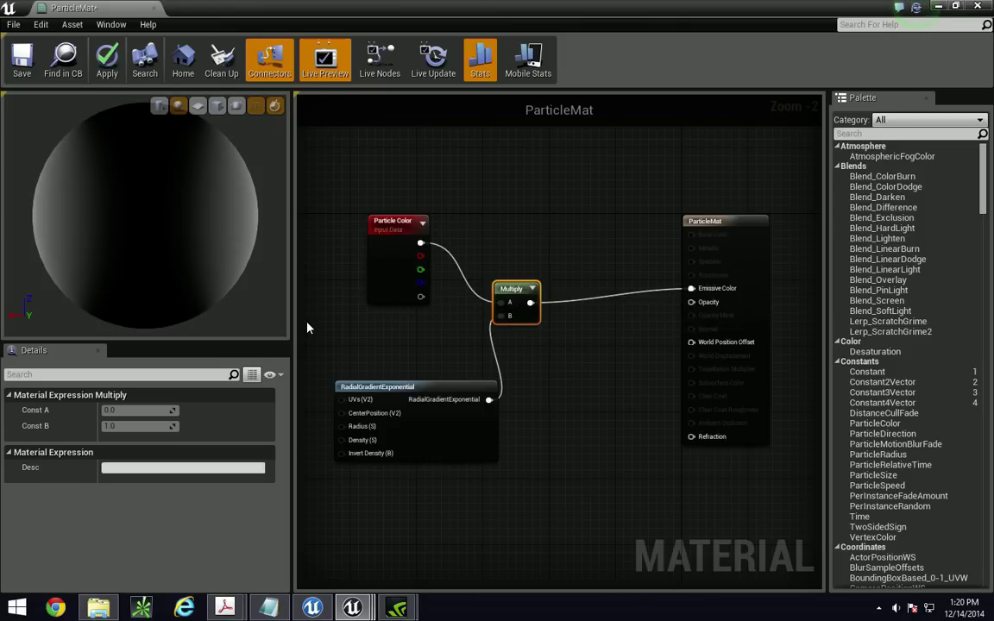
- Switch the material preview to a plane and rotate it to inspect the radial gradient
left_click(198, 105)
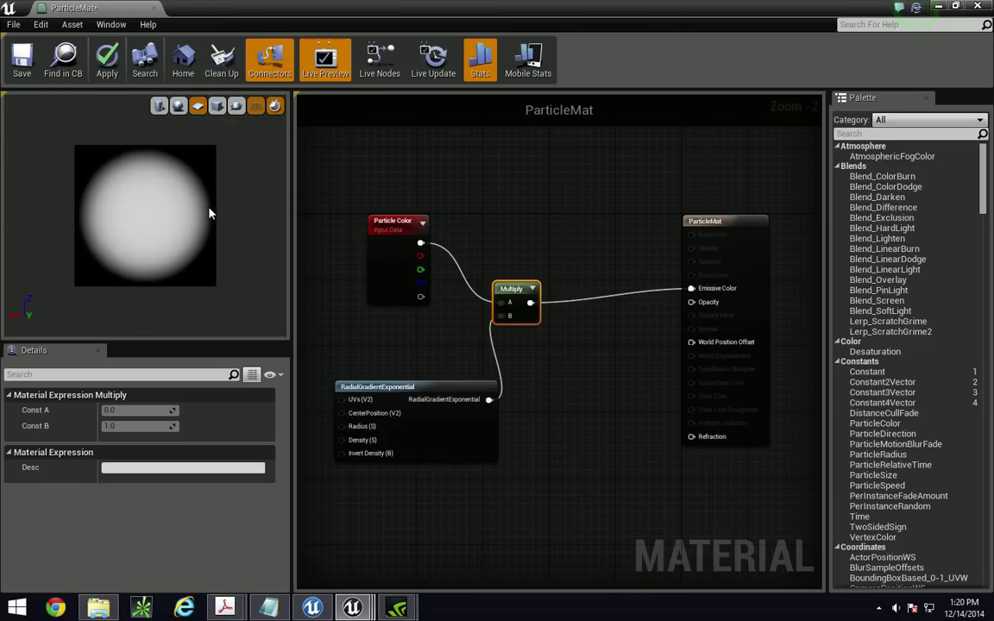
left_click_drag(207, 207, 179, 199)
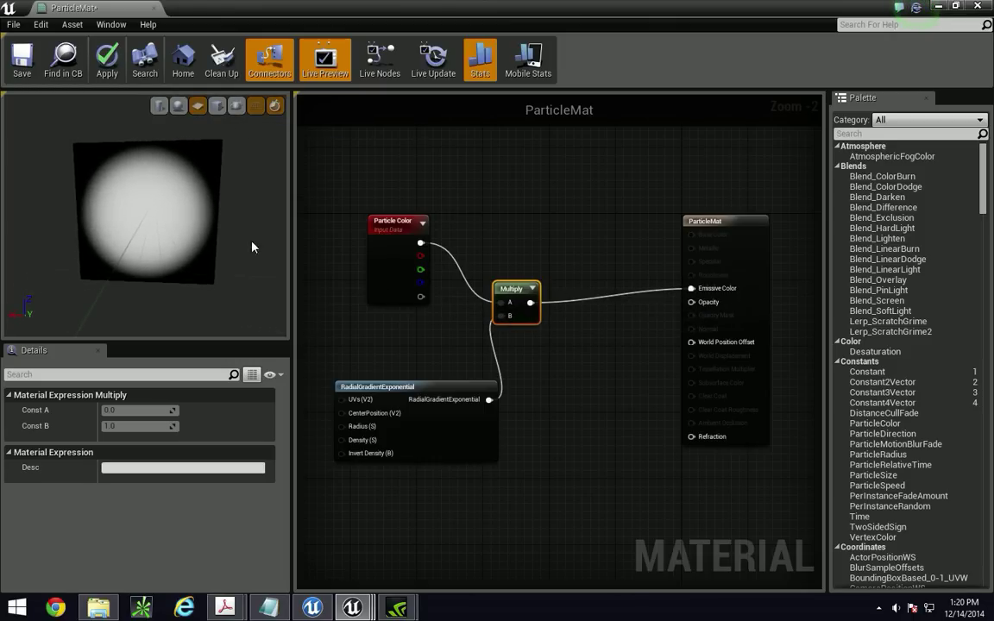
- Multiply Particle Color's alpha by the RadialGradientExponential output, connect the product to ParticleMat's Opacity, and close the material
right_click_drag(565, 397, 614, 373)
left_click_drag(464, 364, 391, 356)
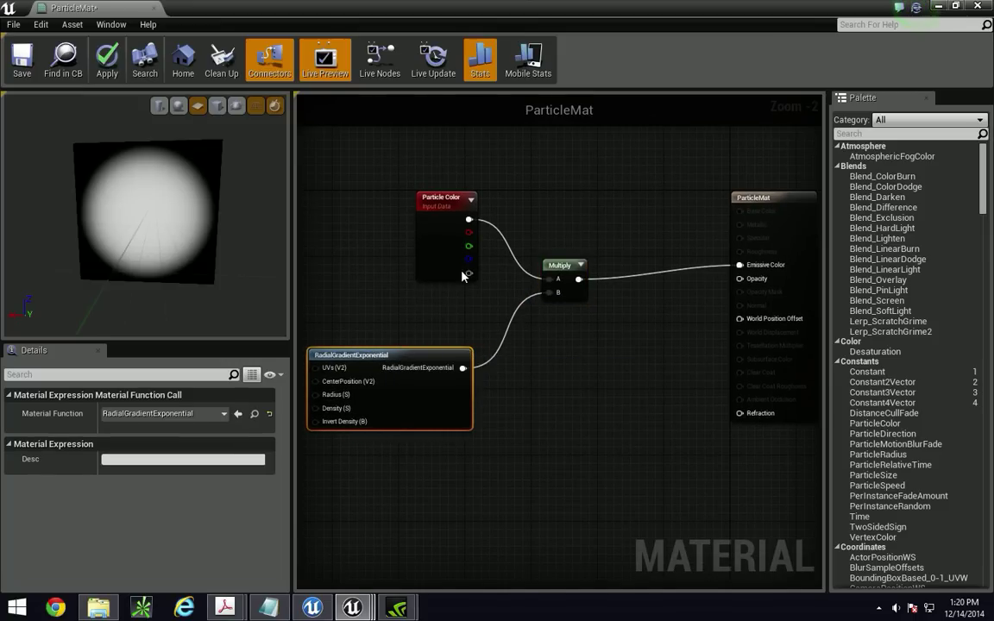
left_click_drag(467, 274, 551, 361)
type("mult")
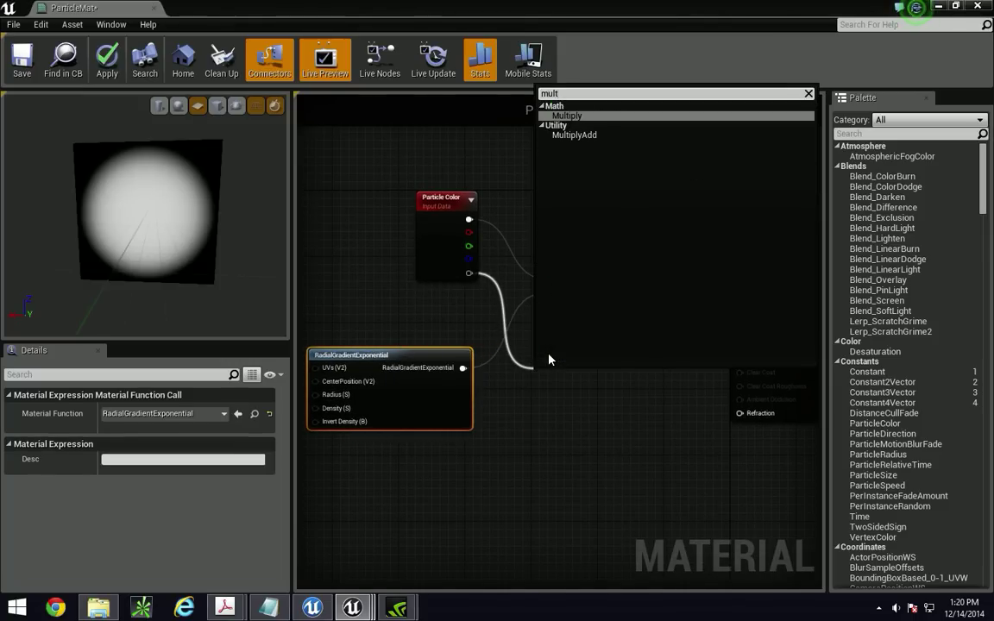
key("Return")
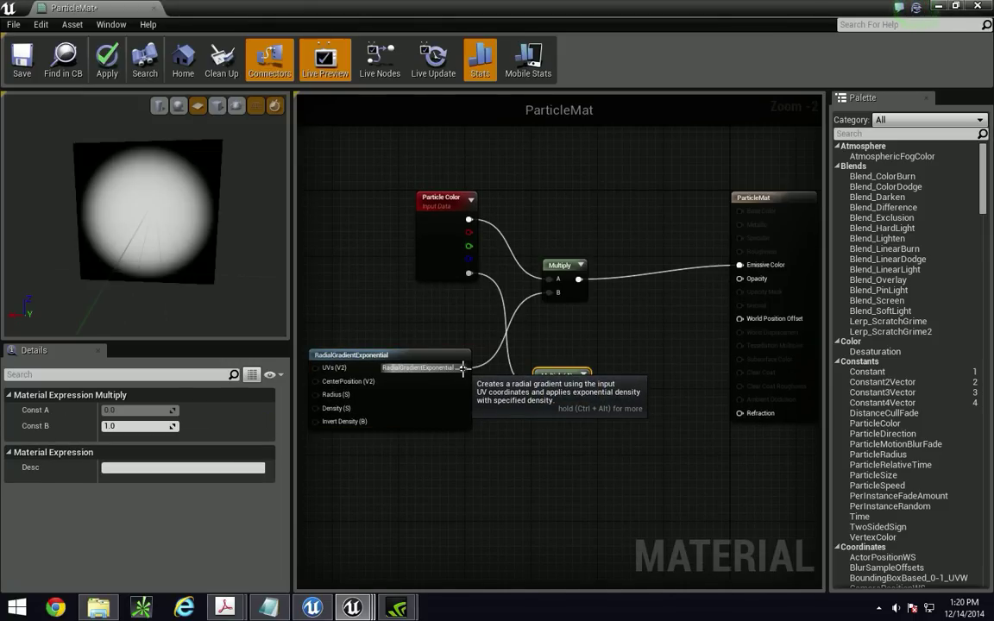
left_click_drag(462, 367, 740, 279)
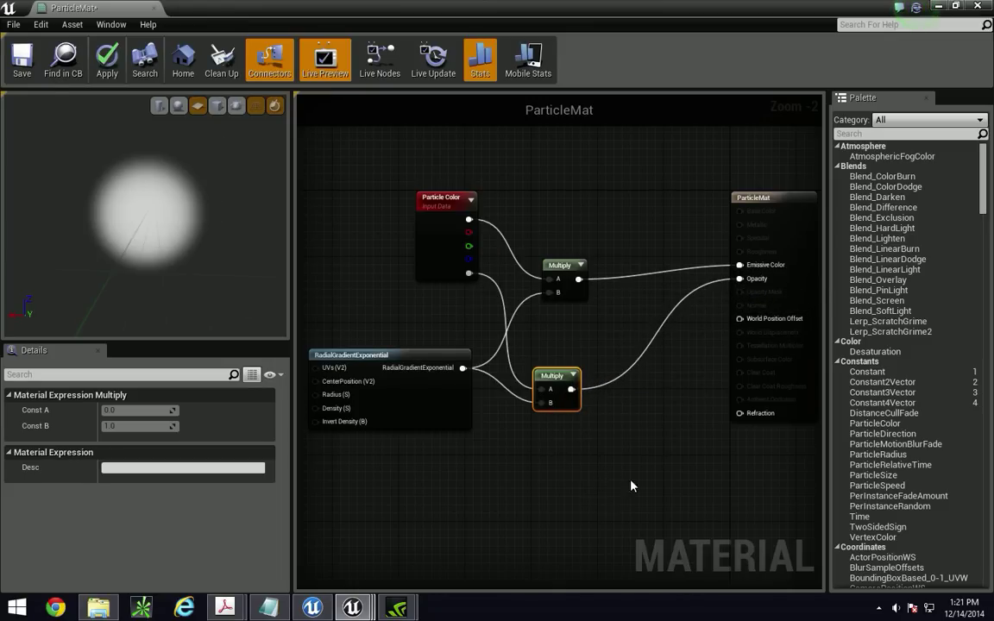
left_click_drag(220, 256, 199, 256)
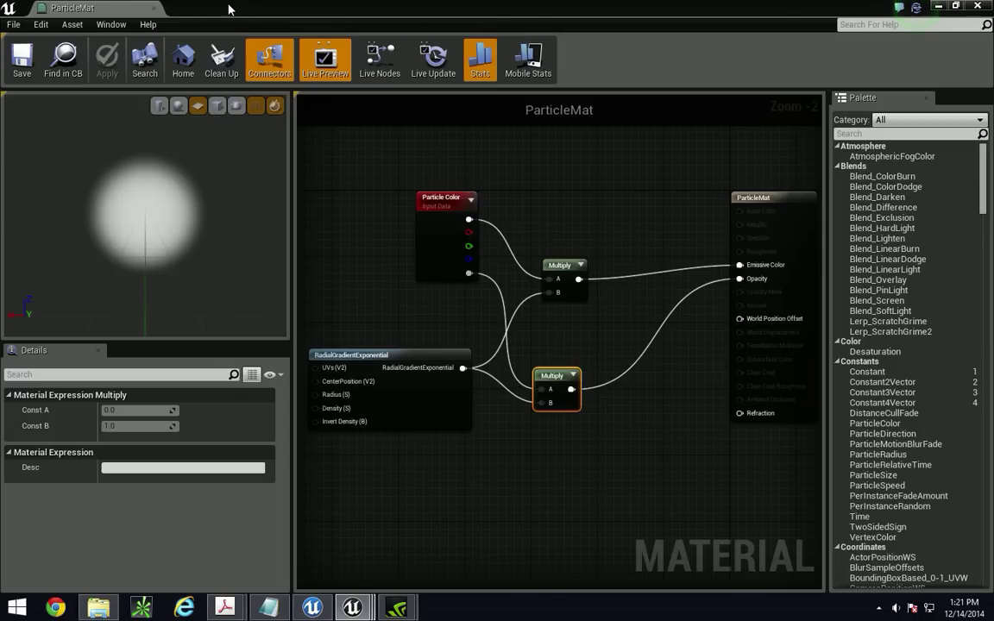
left_click(978, 7)
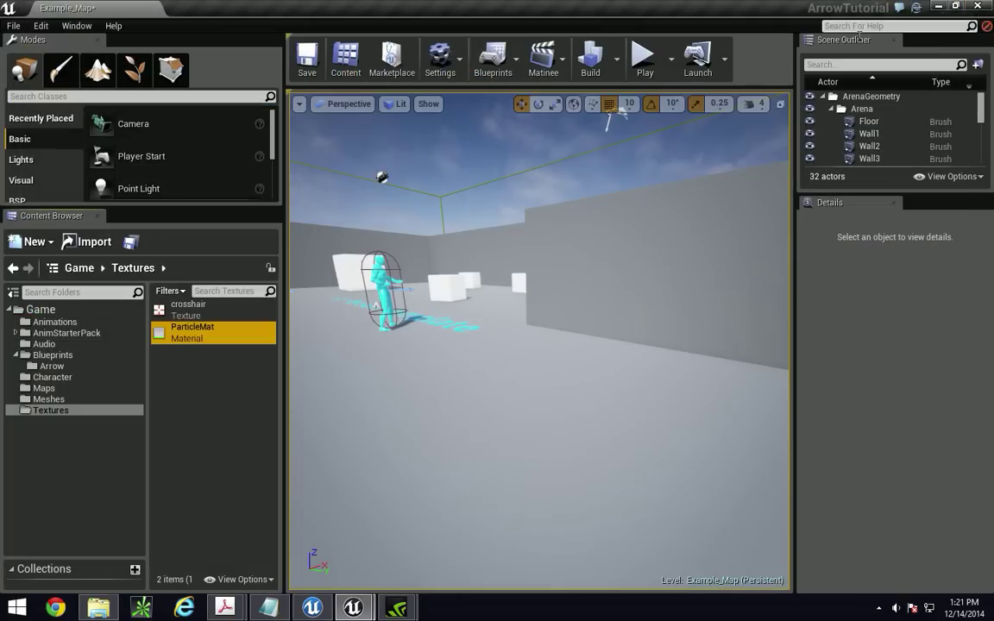
- Create a folder named Particles inside the Textures folder and open it
right_click(194, 381)
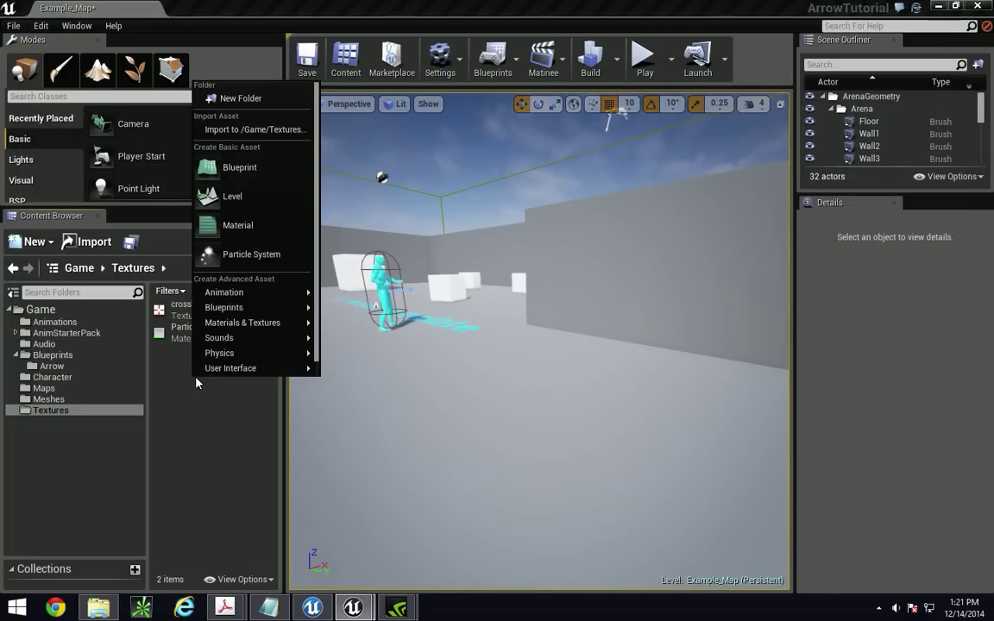
left_click(242, 98)
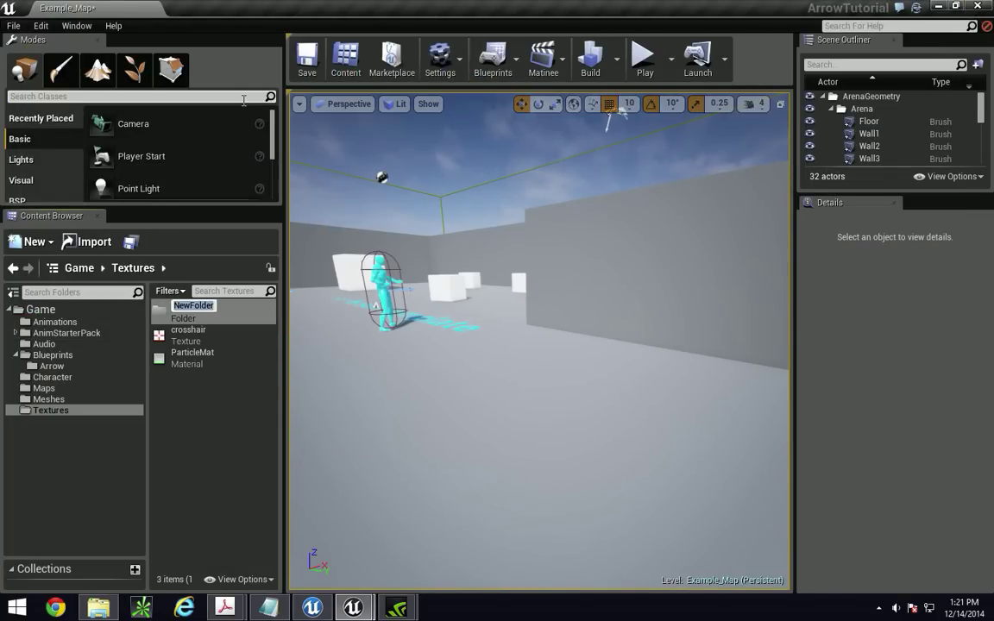
type("Particles")
key("Return")
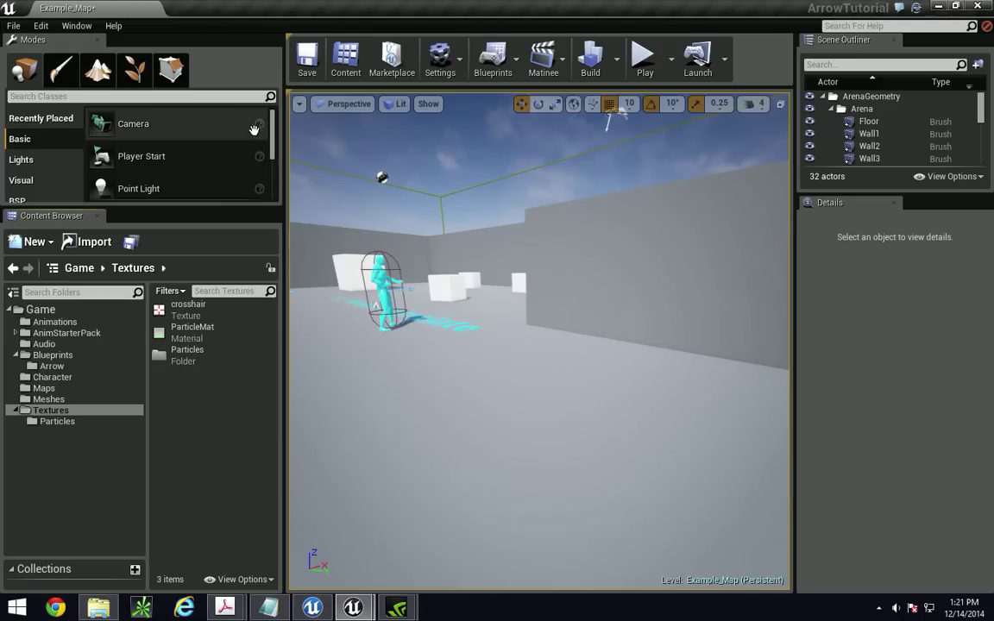
double_click(206, 355)
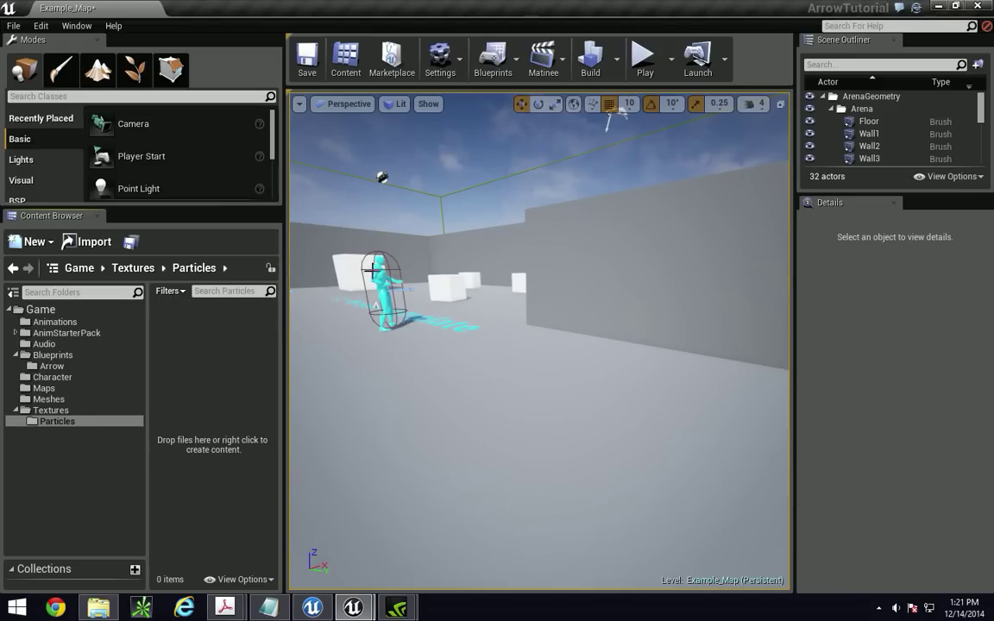
- Create a particle system named Dust in the Particles folder and open it for editing
right_click(188, 325)
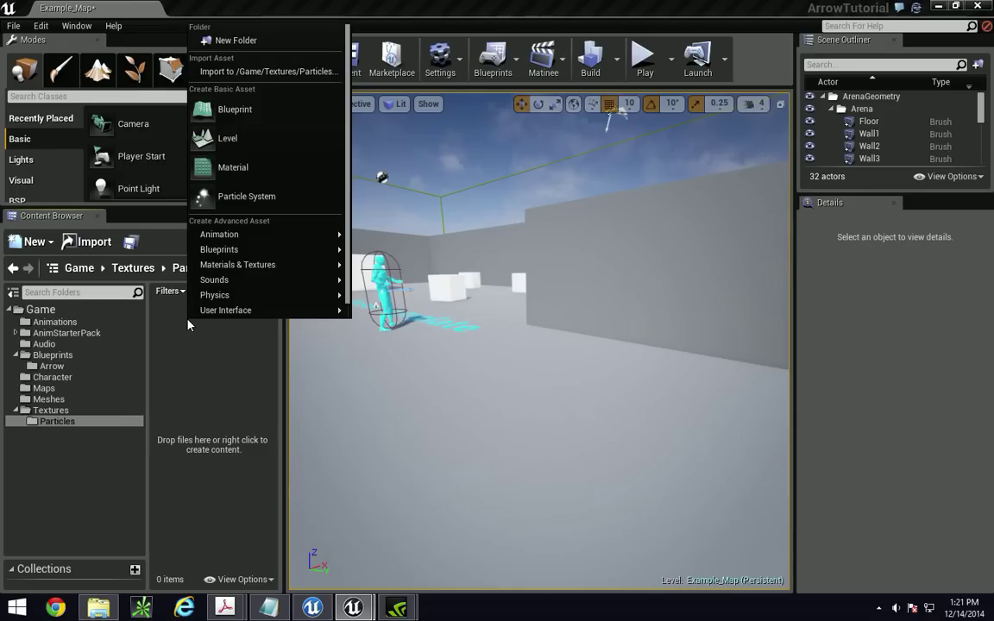
left_click(259, 198)
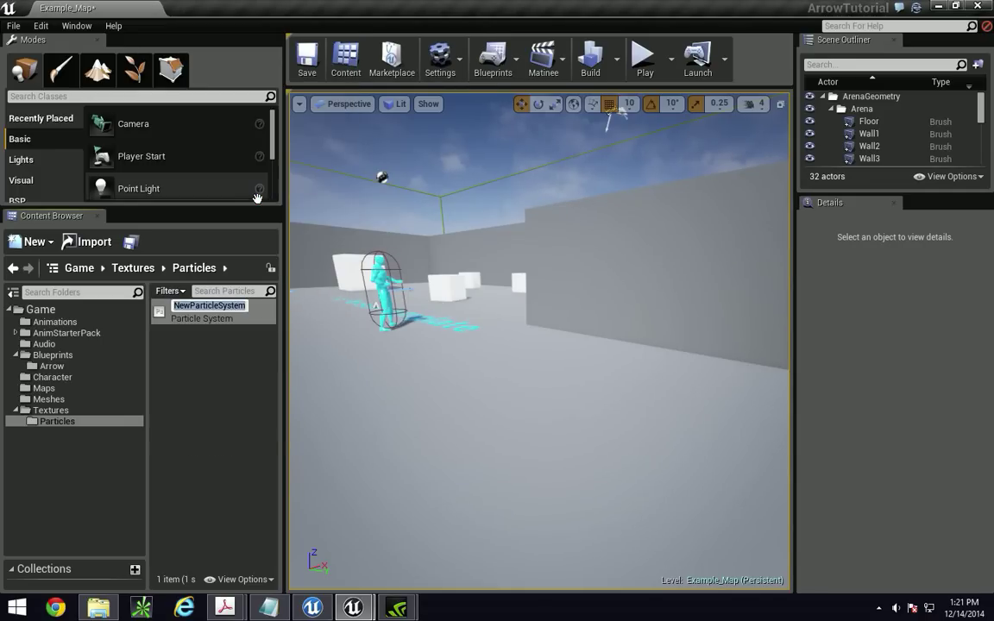
type("Dust")
key("Return")
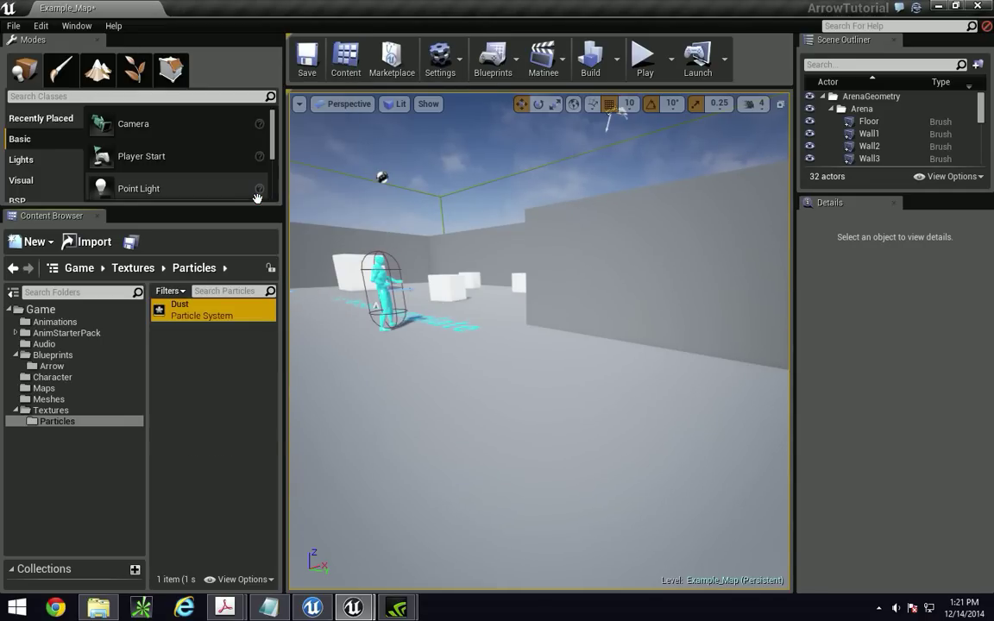
double_click(213, 313)
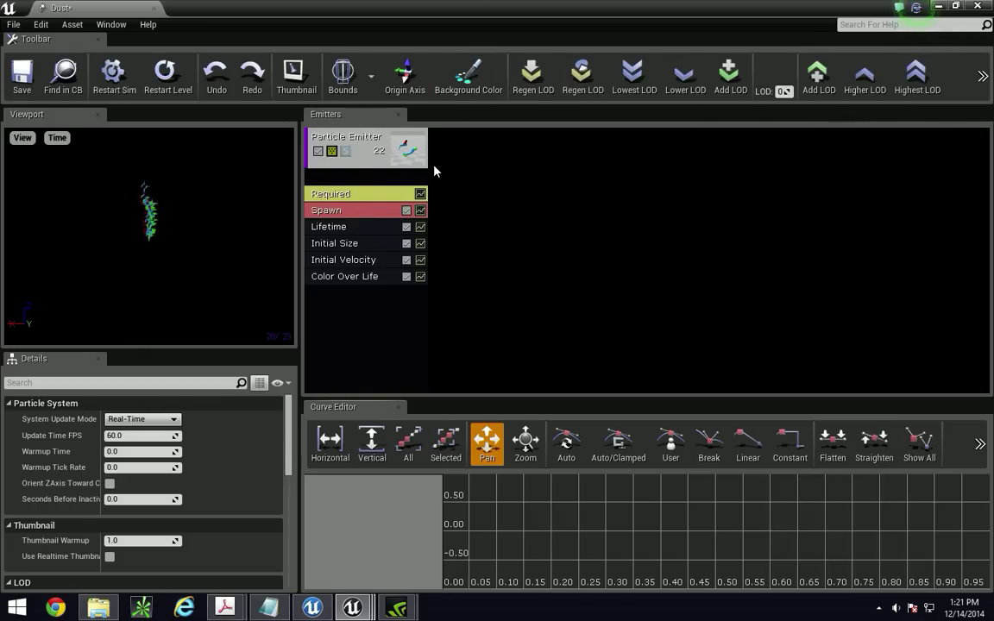
- Add a second particle emitter beside the existing one in the Dust system and delete it again
right_click(506, 194)
left_click(521, 199)
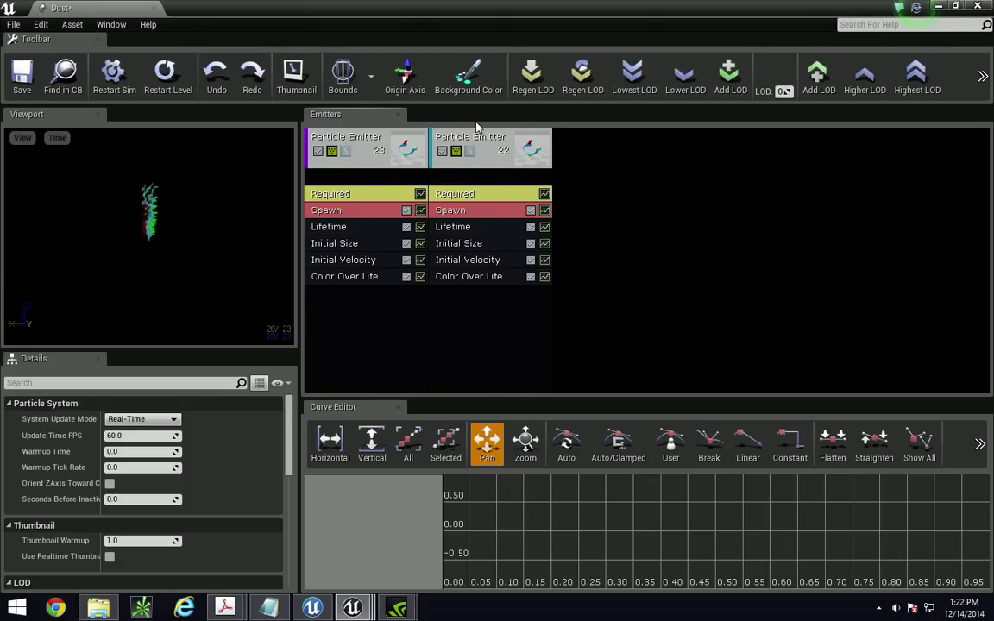
left_click(510, 319)
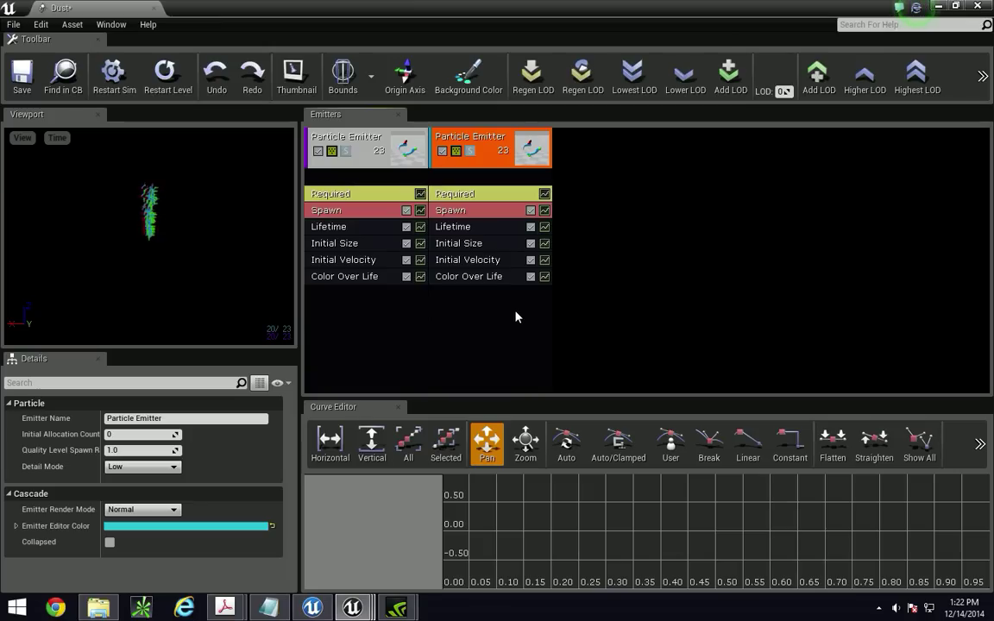
right_click(515, 317)
left_click(484, 318)
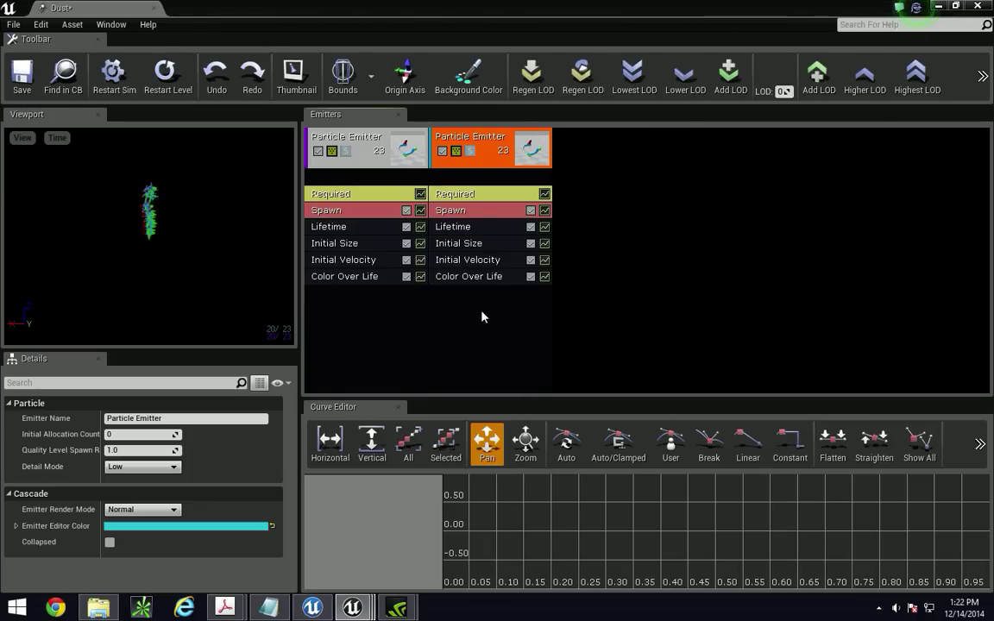
key("Delete")
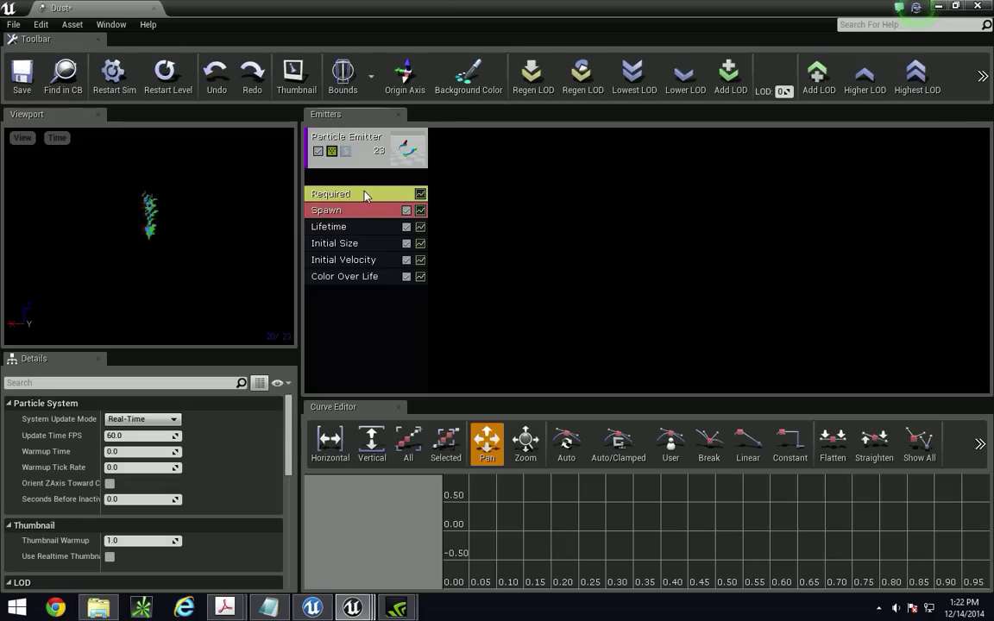
right_click(364, 329)
mouse_move(408, 311)
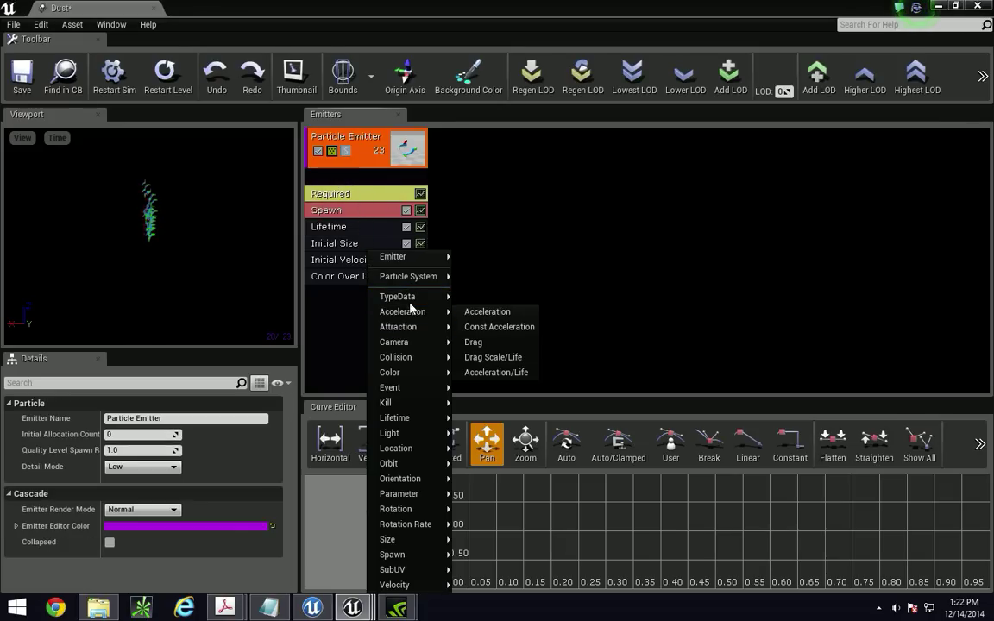
mouse_move(396, 448)
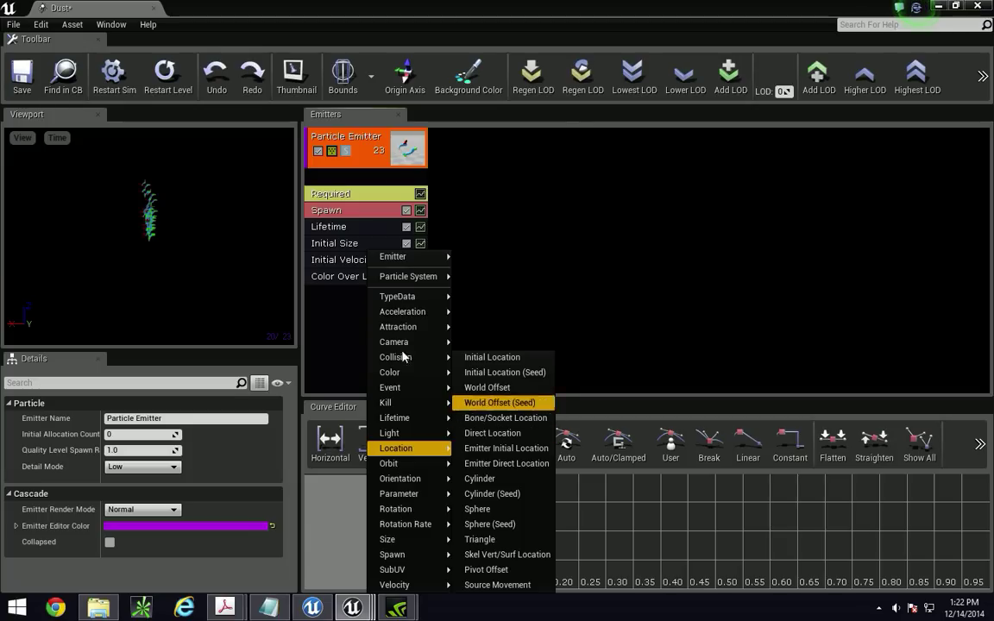
left_click(332, 320)
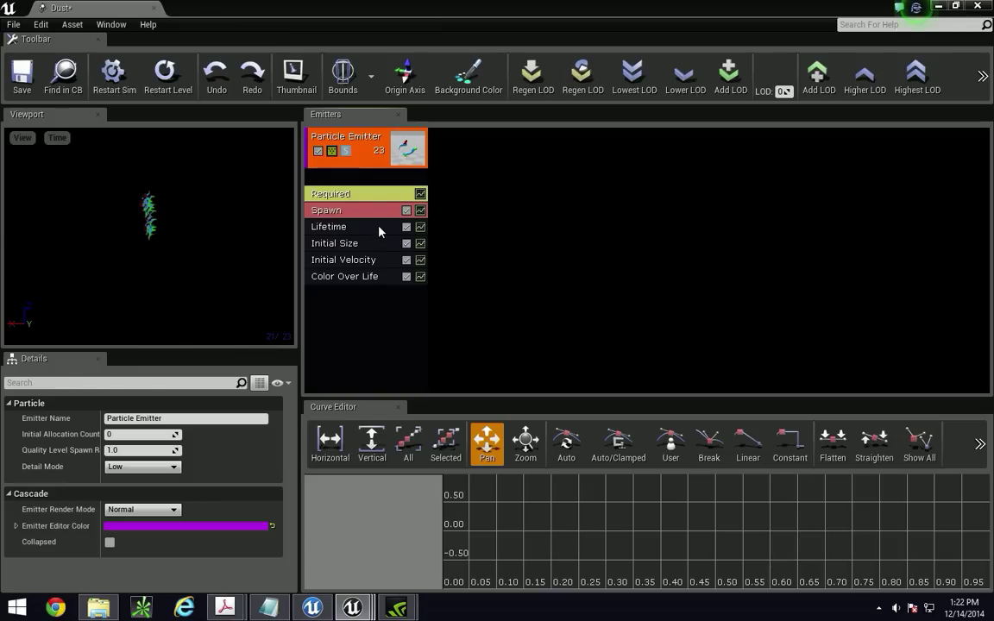
- Assign ParticleMat as the emitter's material in its Required module
left_click(362, 195)
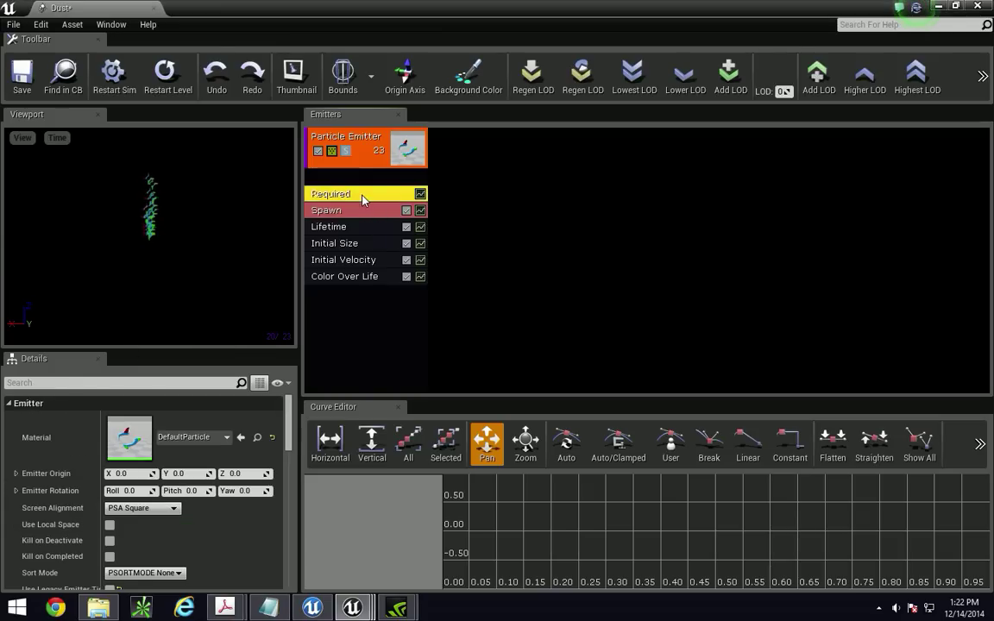
left_click(193, 437)
left_click(229, 252)
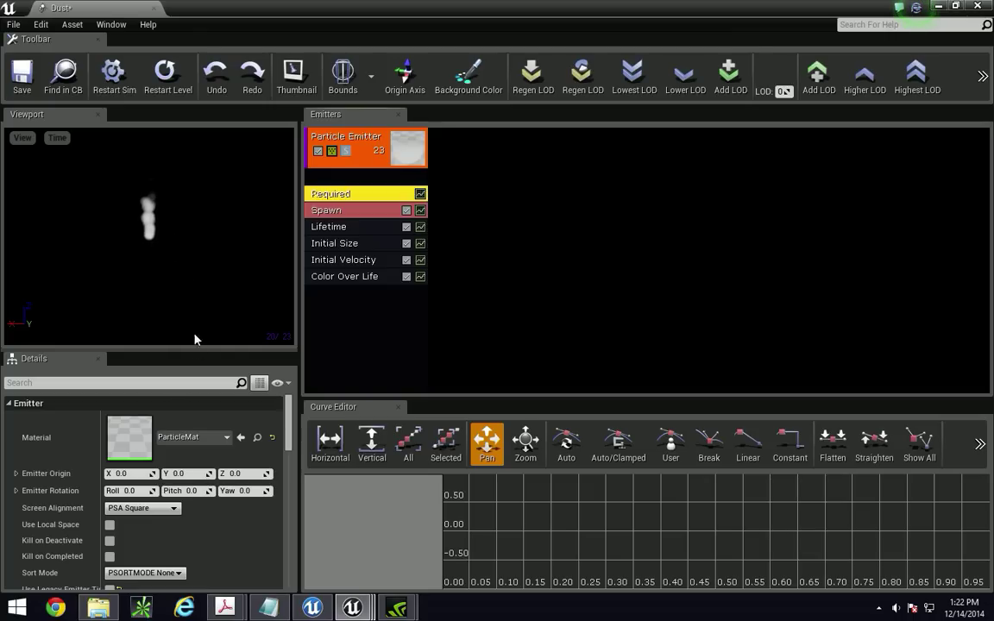
- Set the Required module's Emitter Loops to 1 and Emitter Duration to 0.2
left_click_drag(290, 438, 291, 474)
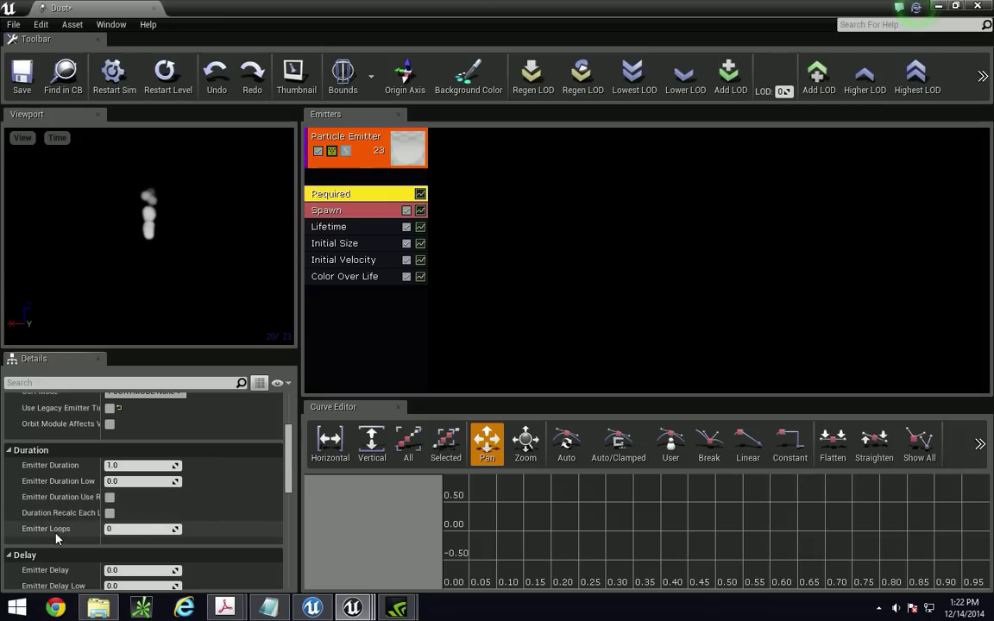
left_click(138, 529)
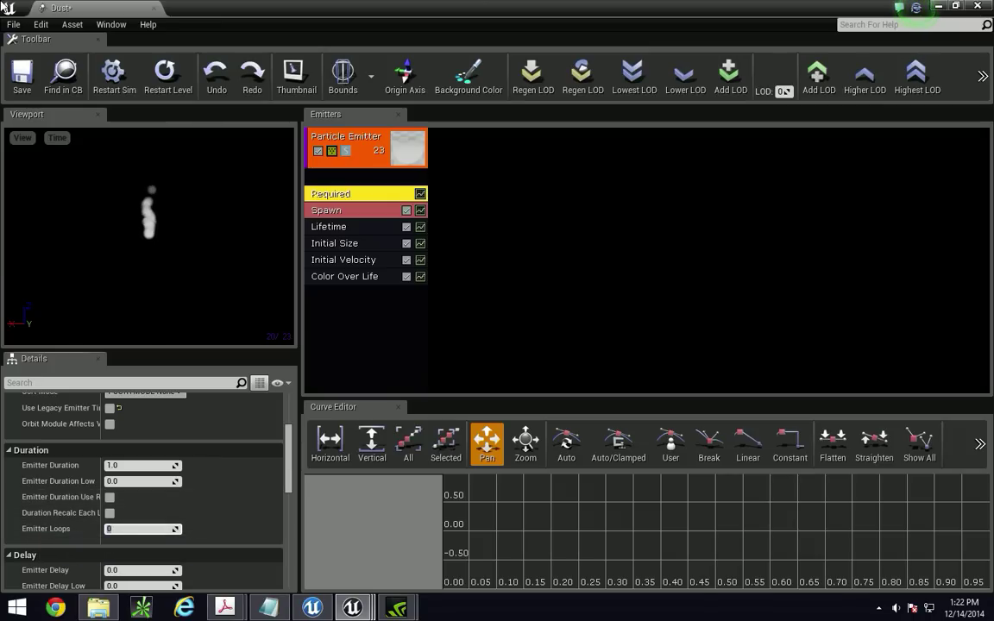
type("1")
key("Return")
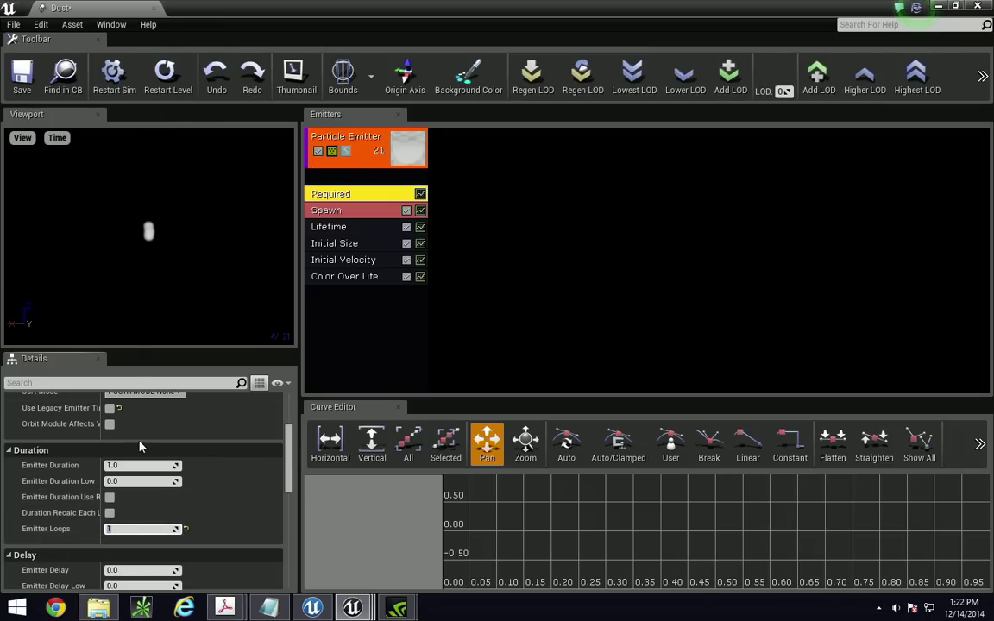
left_click(138, 465)
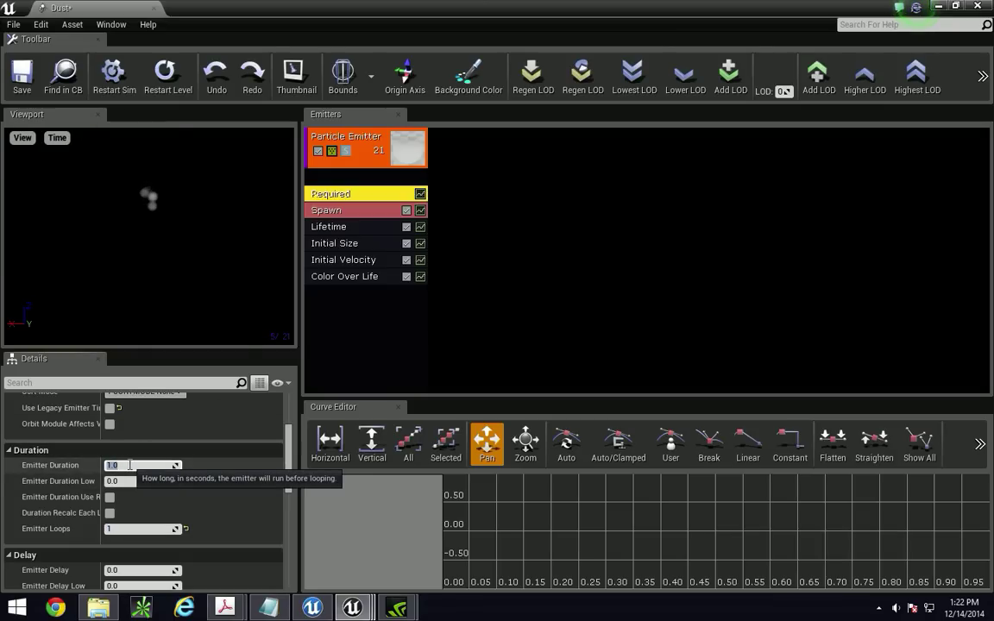
key("Return")
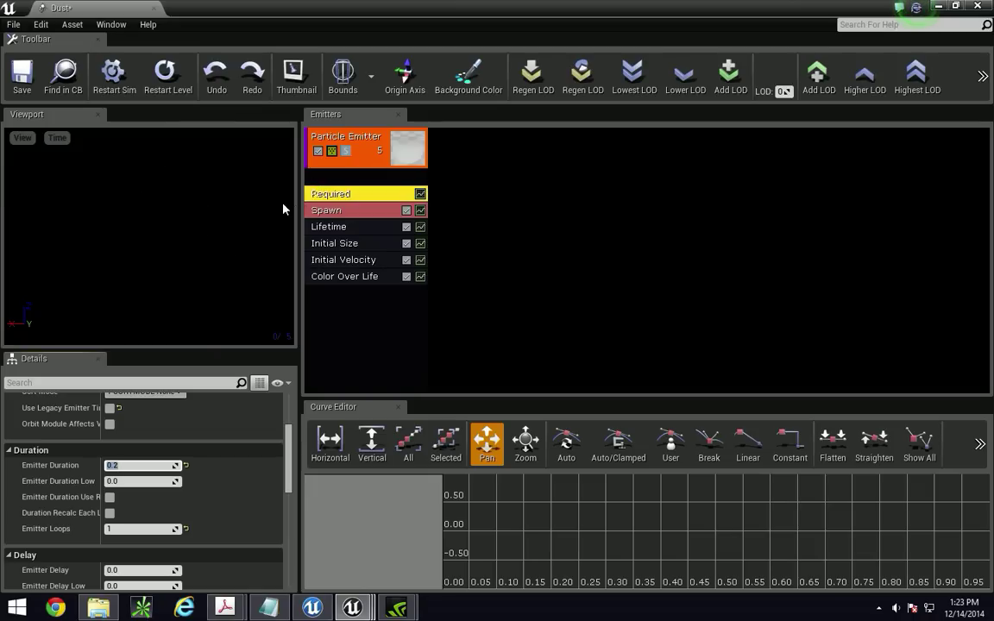
- Set the Spawn module's constant Rate to 50, leaving the Burst Scale distribution collapsed
left_click(321, 212)
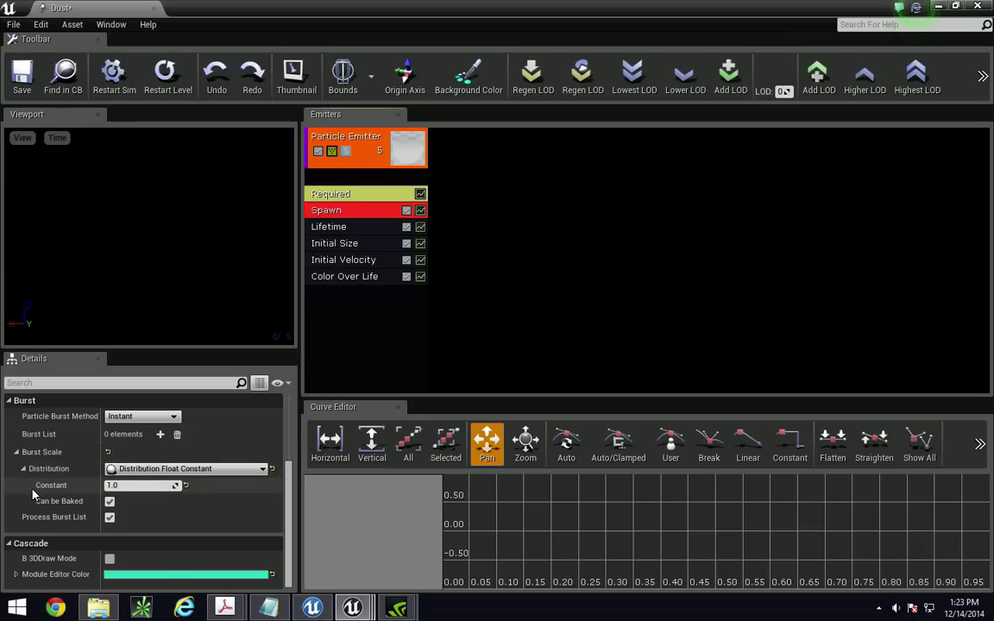
left_click(138, 485)
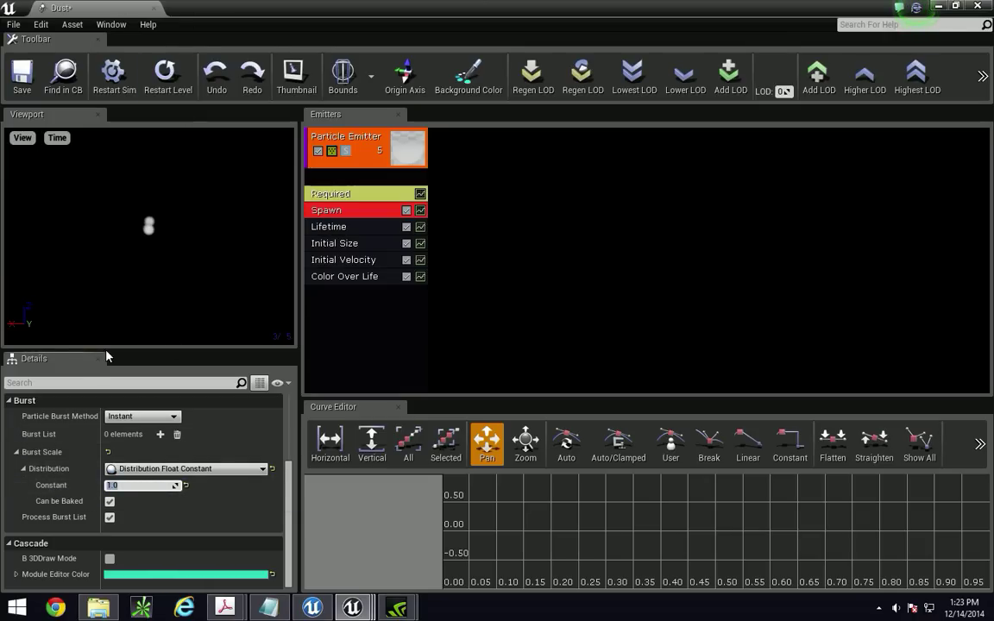
left_click(342, 210)
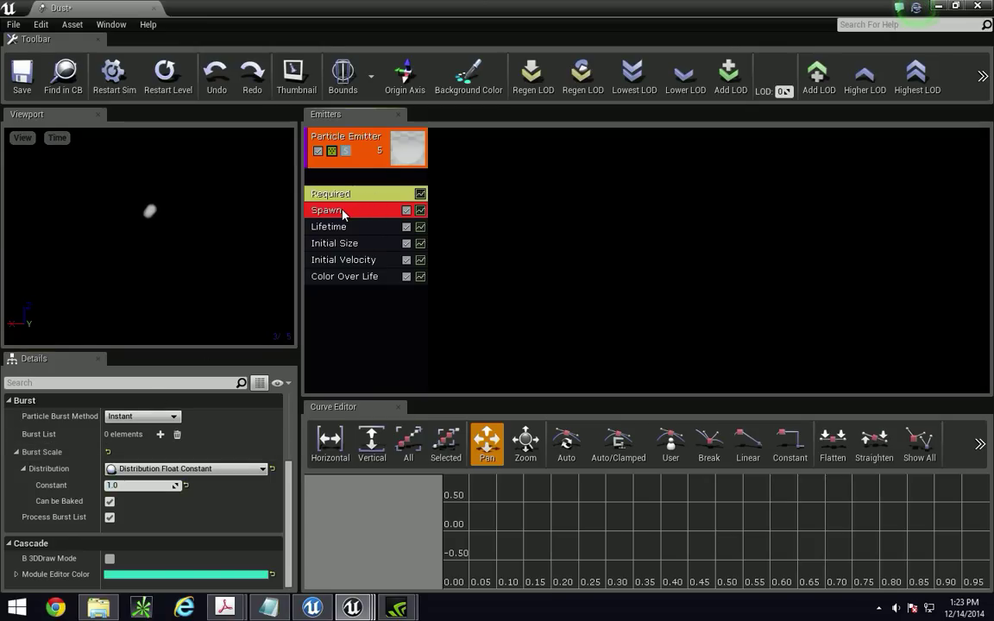
left_click(19, 452)
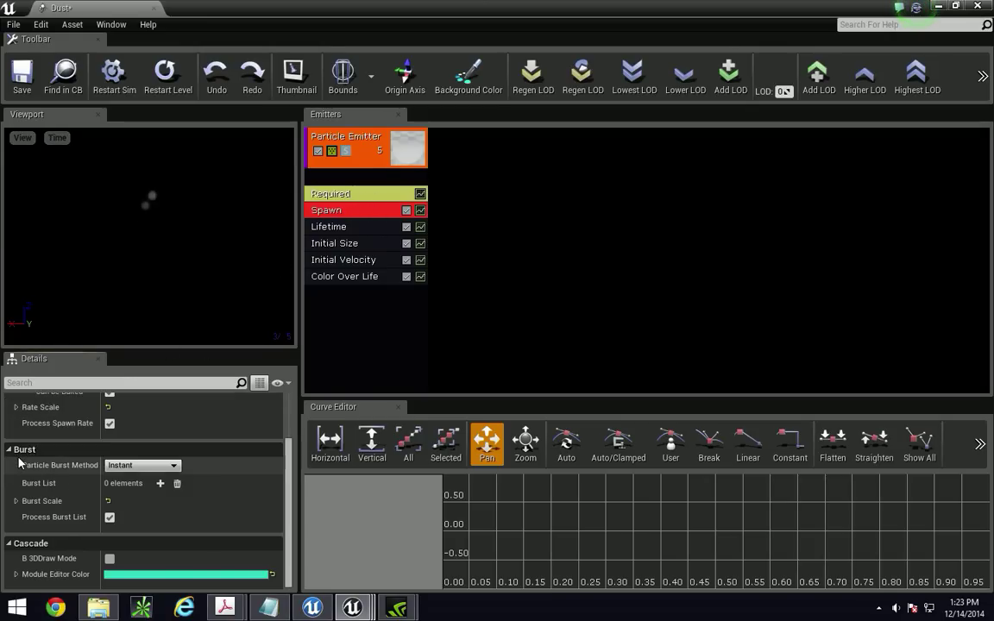
scroll(24, 457, "up", 3)
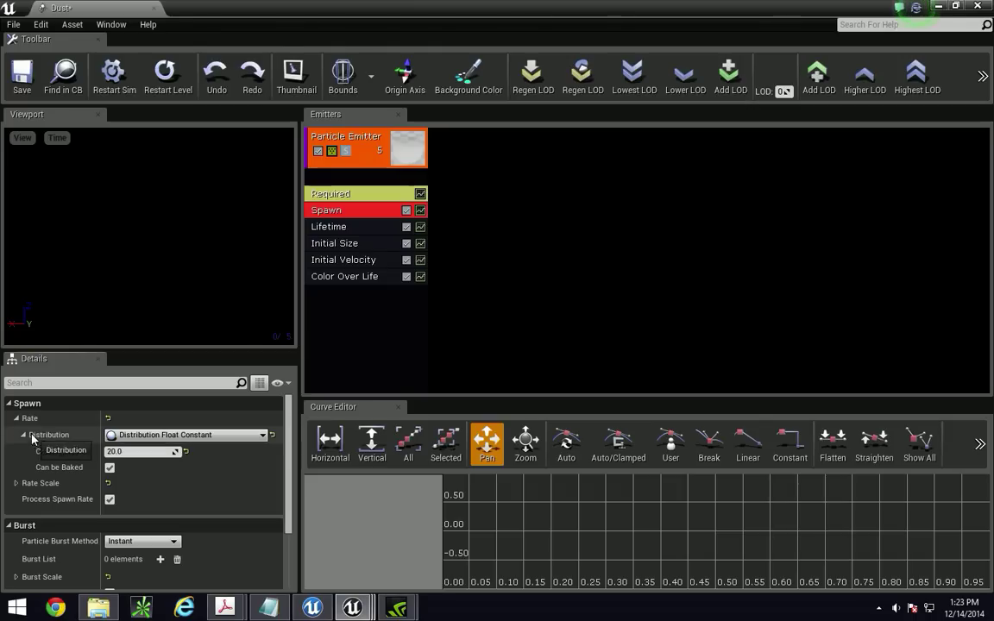
scroll(54, 541, "down", 2)
scroll(52, 437, "up", 3)
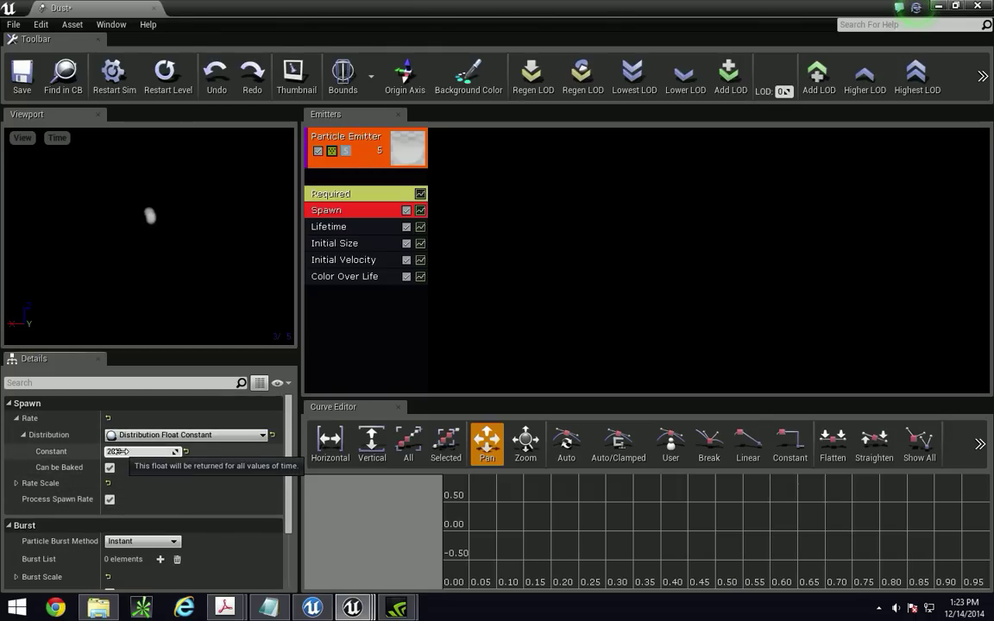
left_click(138, 451)
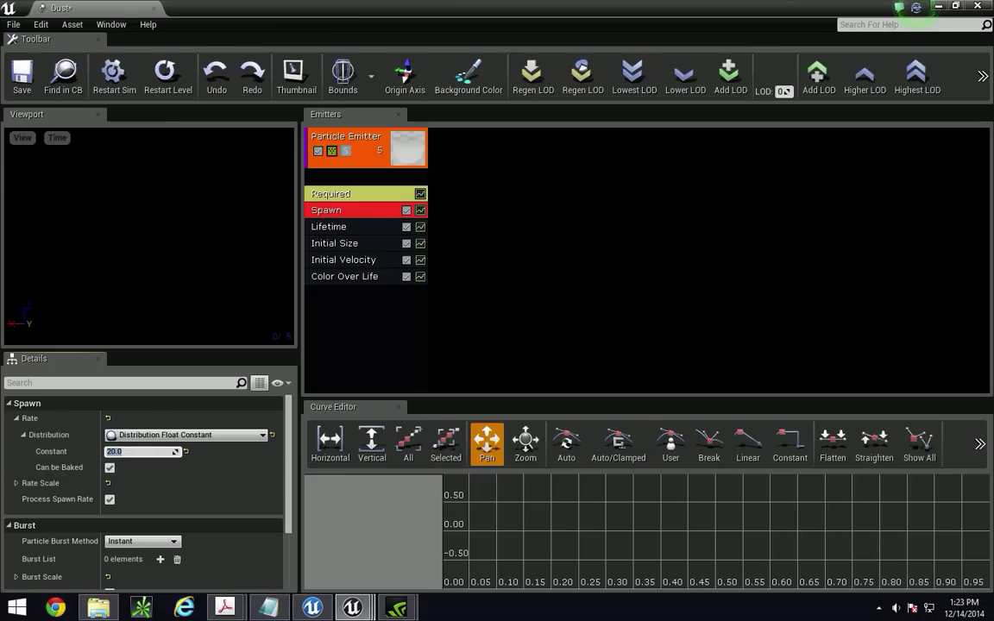
left_click(138, 452)
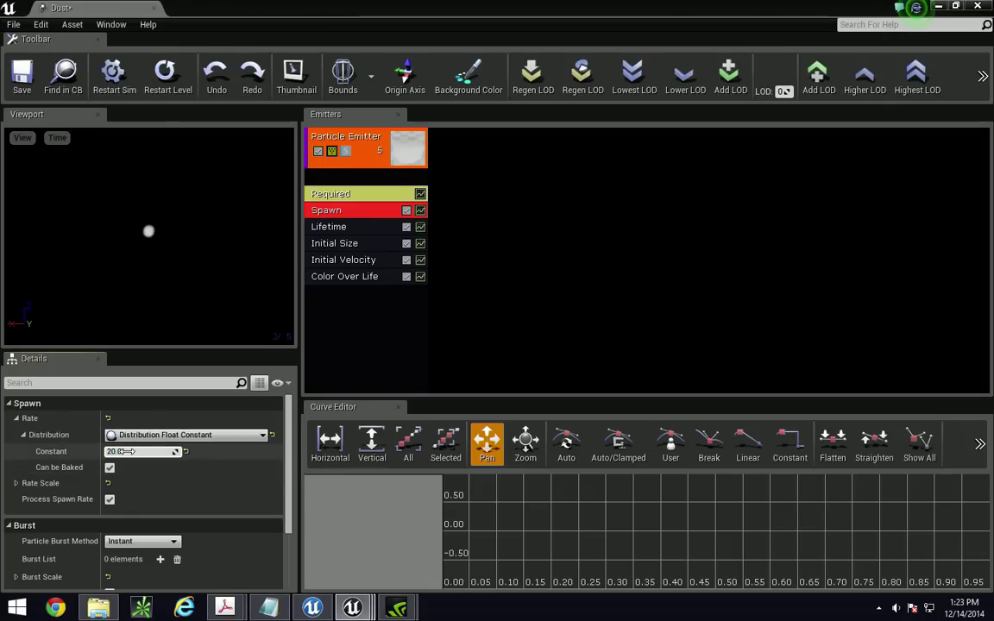
left_click(7, 8)
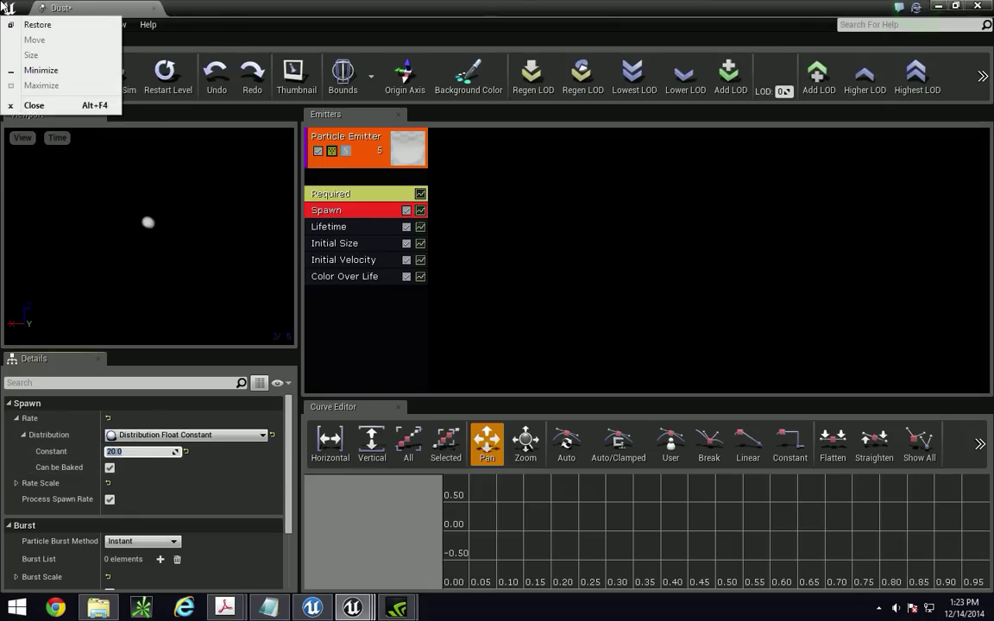
left_click(134, 455)
type("50")
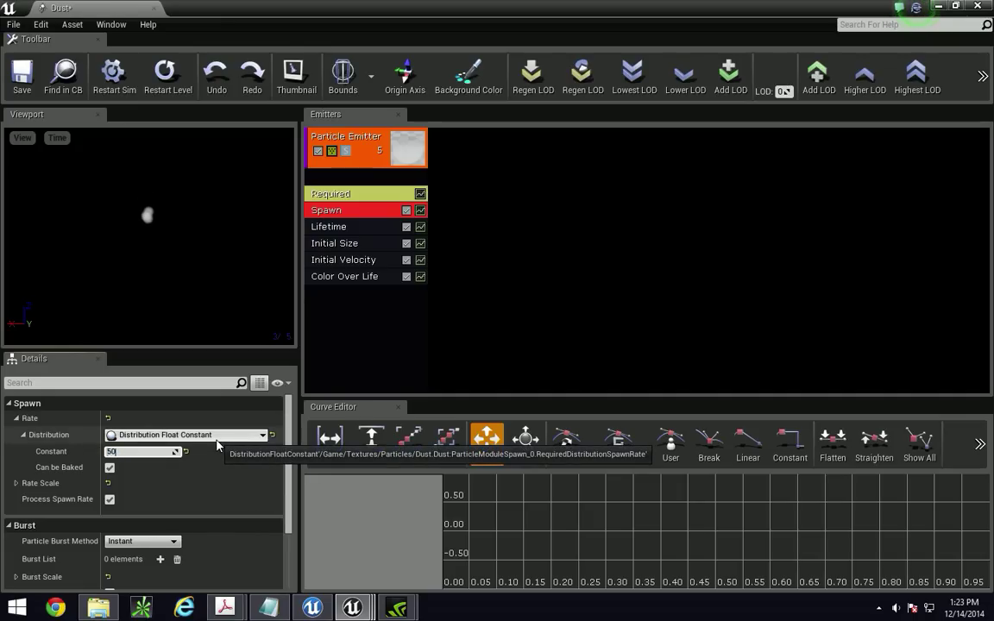
key("Return")
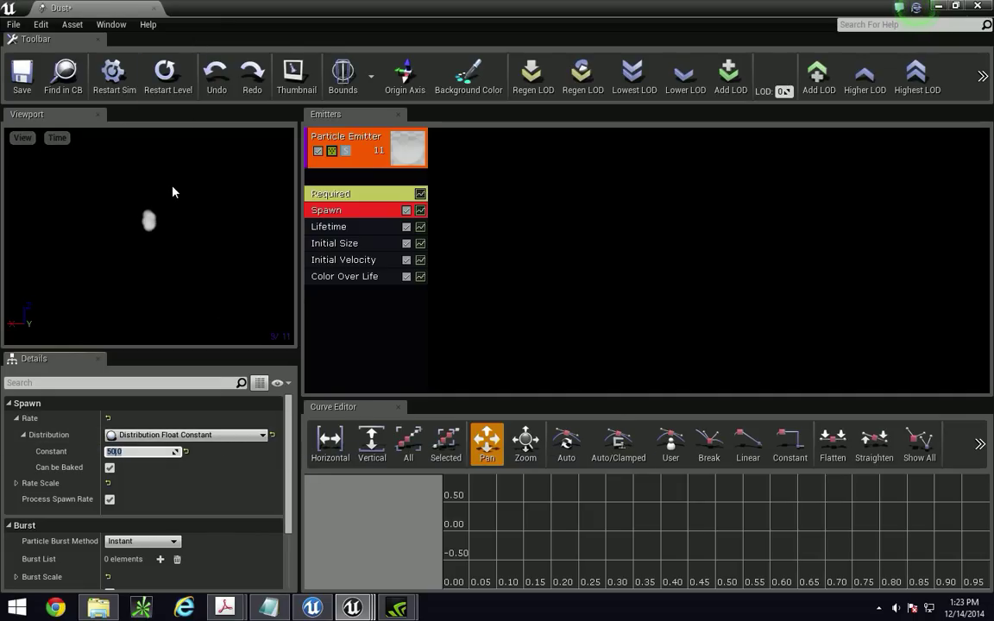
- Set the Lifetime module's uniform distribution to Min 0.0 and Max 0.5, and save and close the Dust particle system
left_click(339, 229)
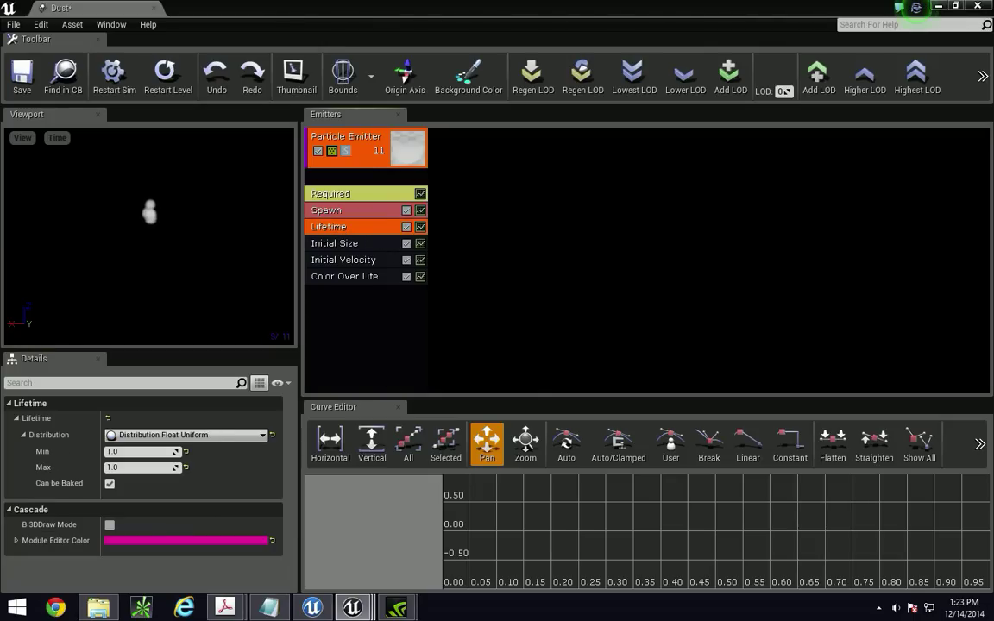
left_click(129, 451)
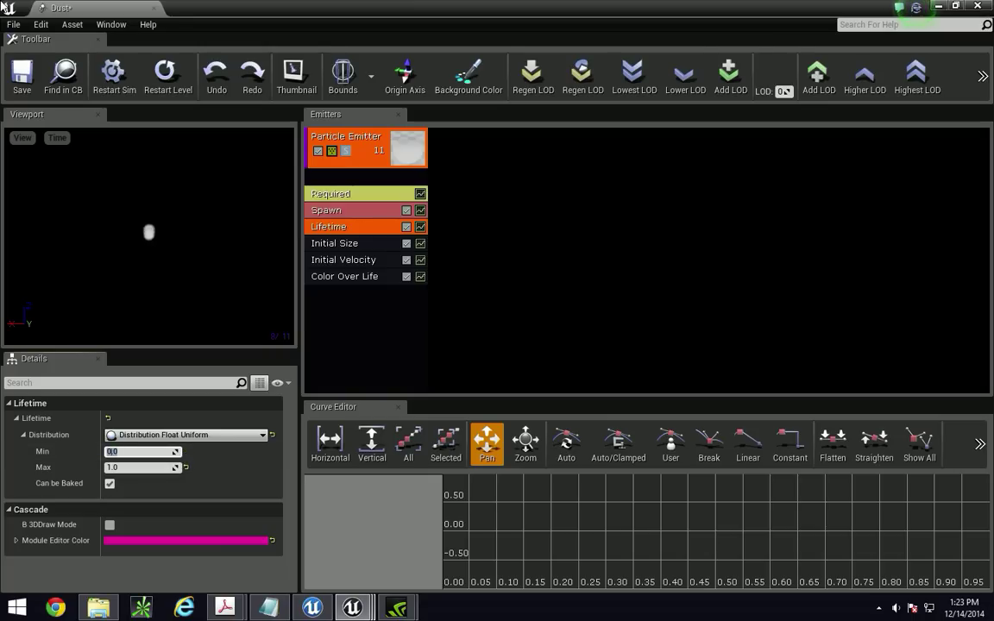
key("Tab")
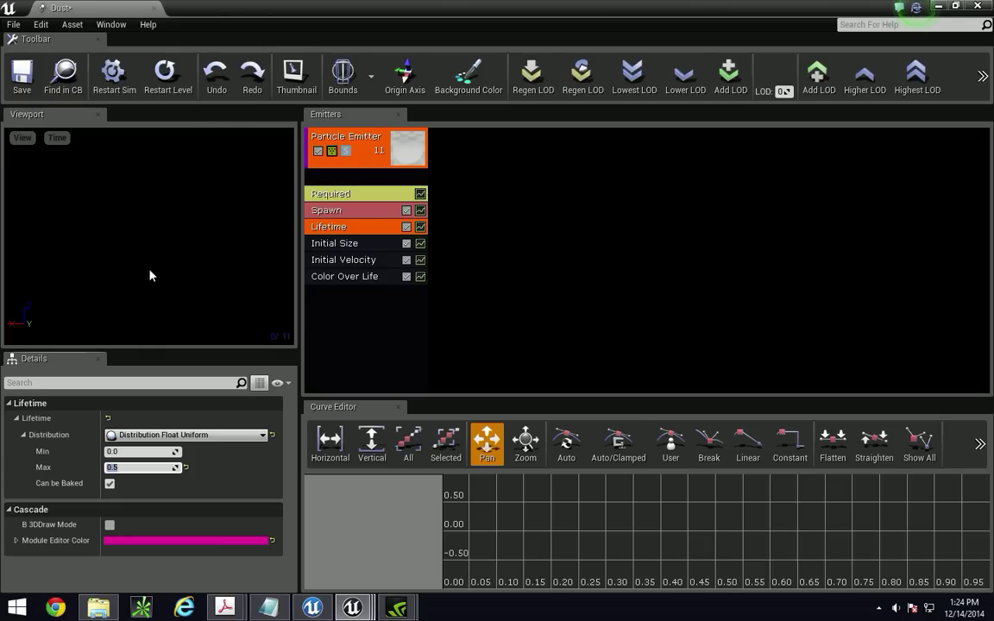
left_click(22, 76)
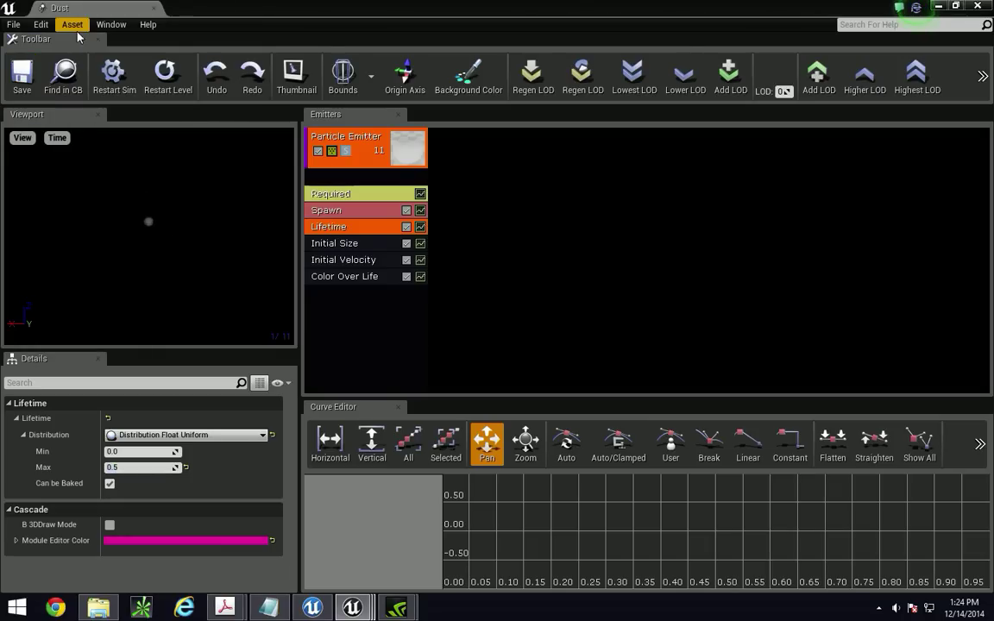
left_click(154, 7)
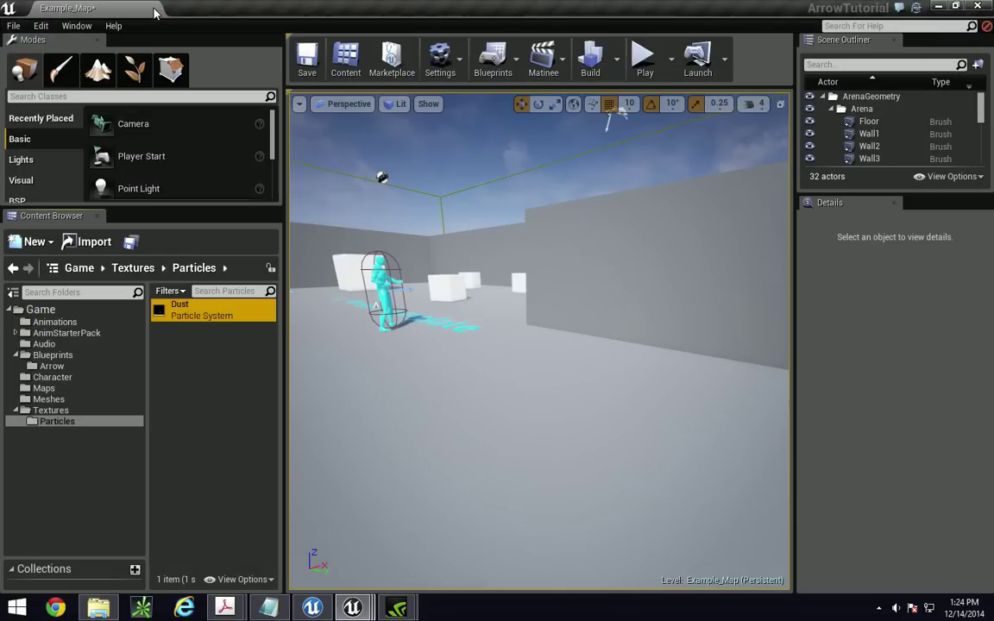
- Place the Dust particle system on the arena floor in the level to preview it and delete it again
left_click(203, 366)
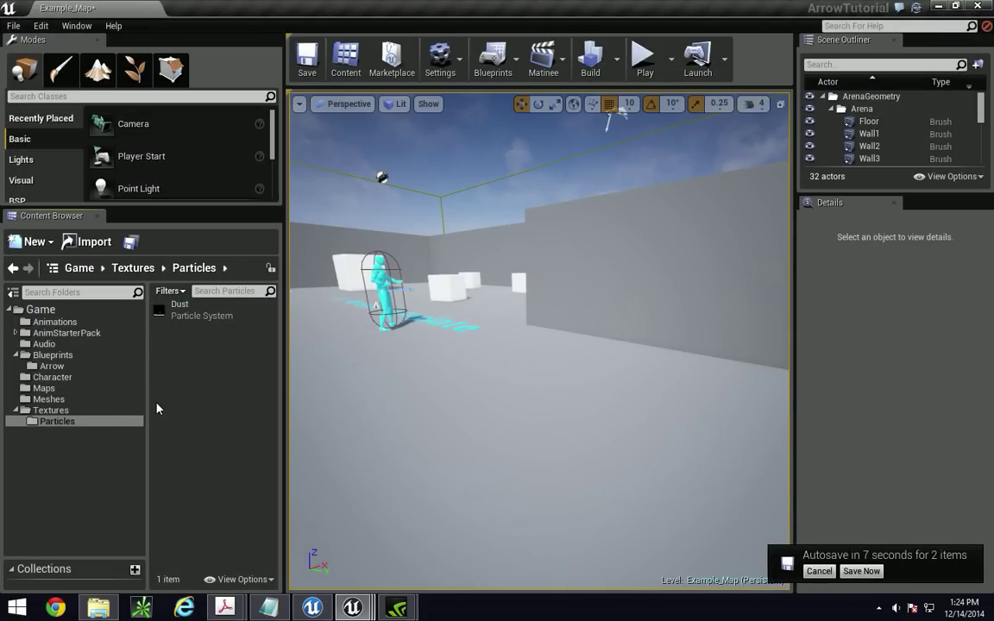
left_click_drag(173, 309, 524, 389)
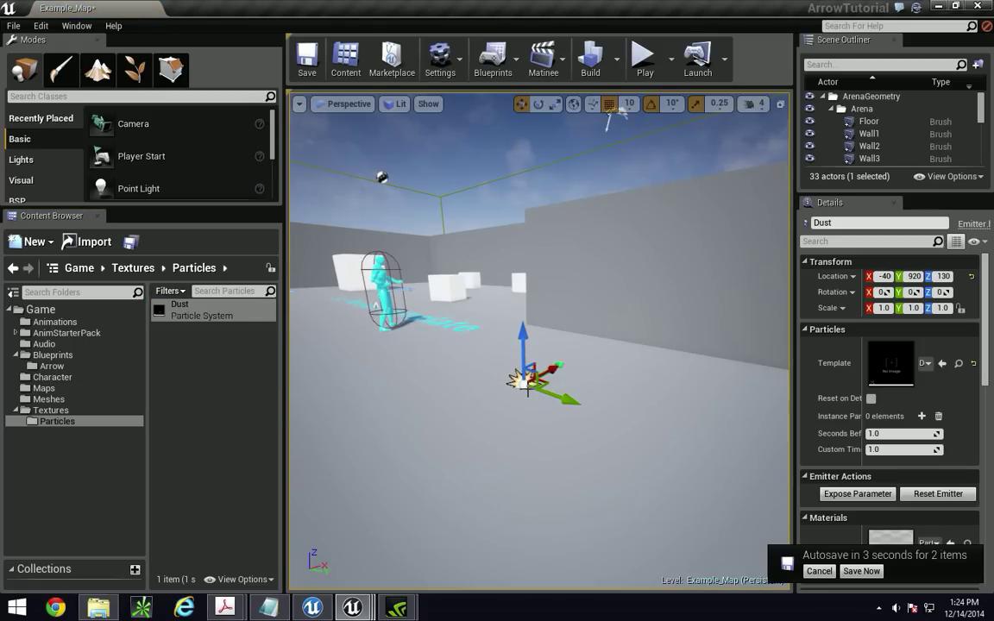
key("Delete")
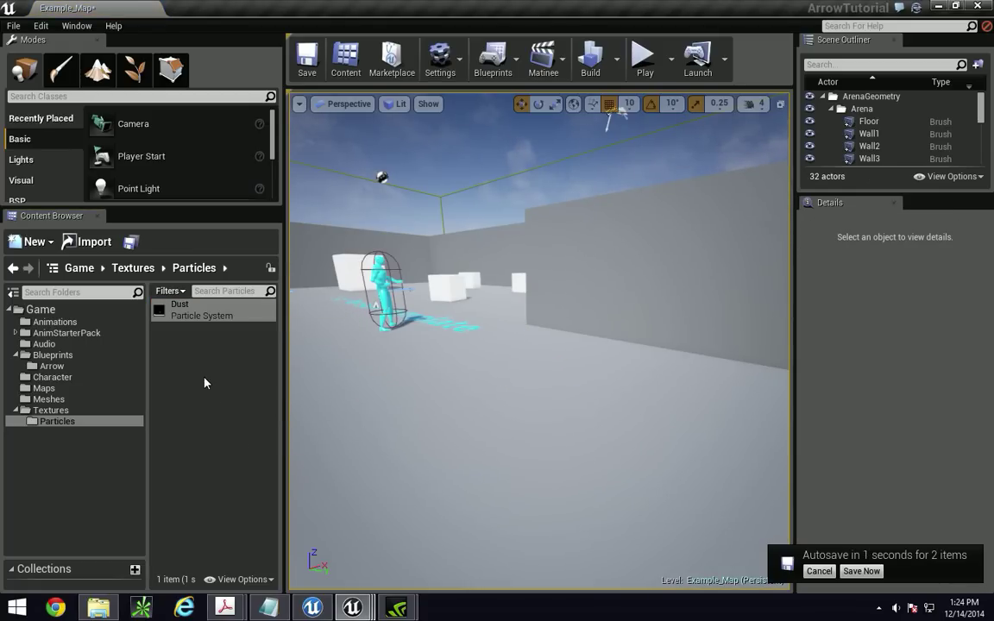
- Open the FlyingArrow blueprint from the Blueprints/Arrow folder and dock its editor beside the Example_Map tab
left_click(53, 366)
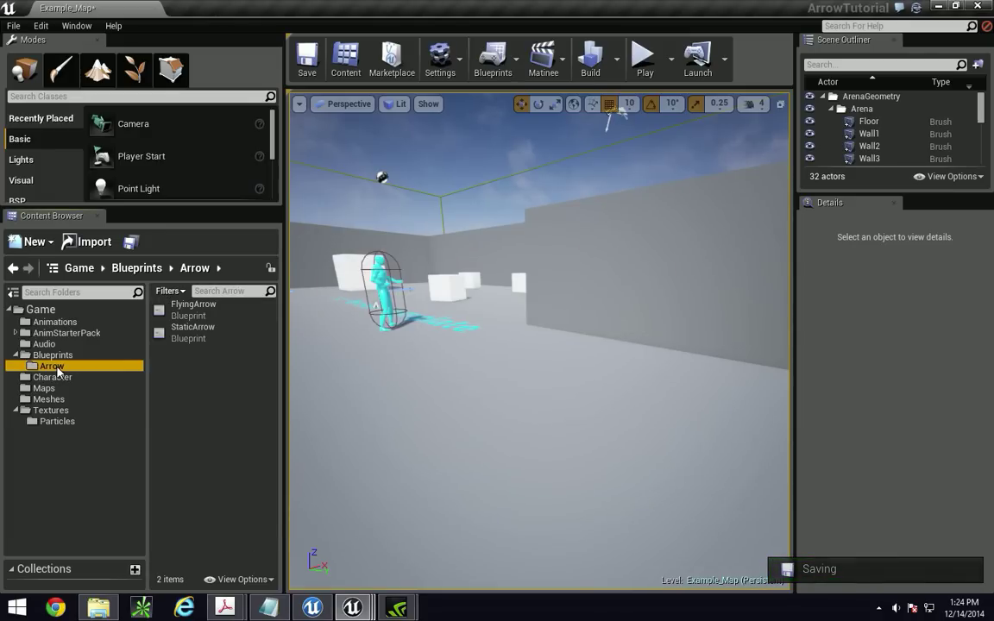
left_click(204, 316)
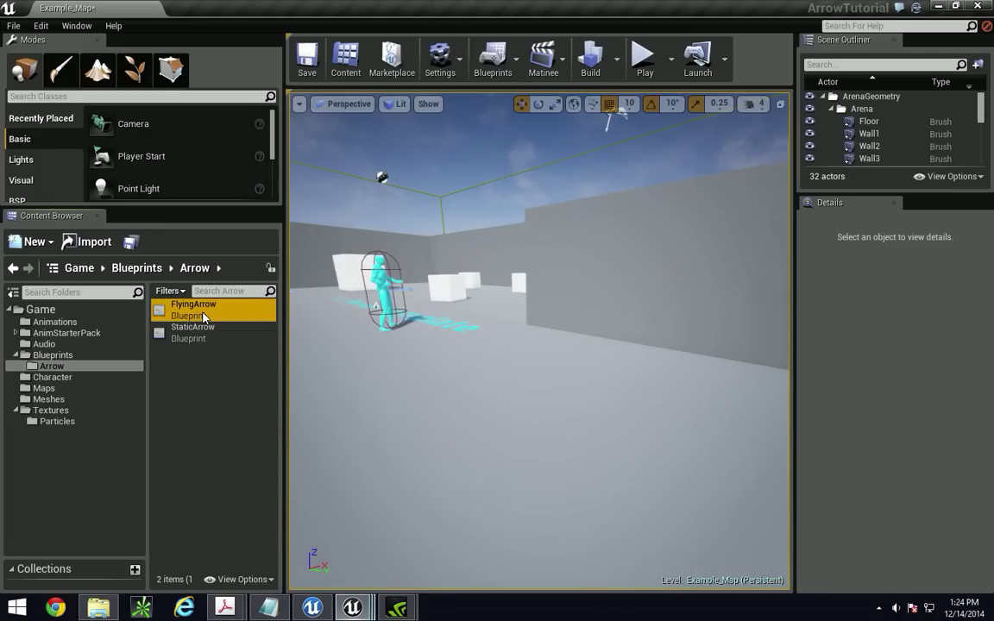
double_click(203, 316)
scroll(487, 422, "up", 2)
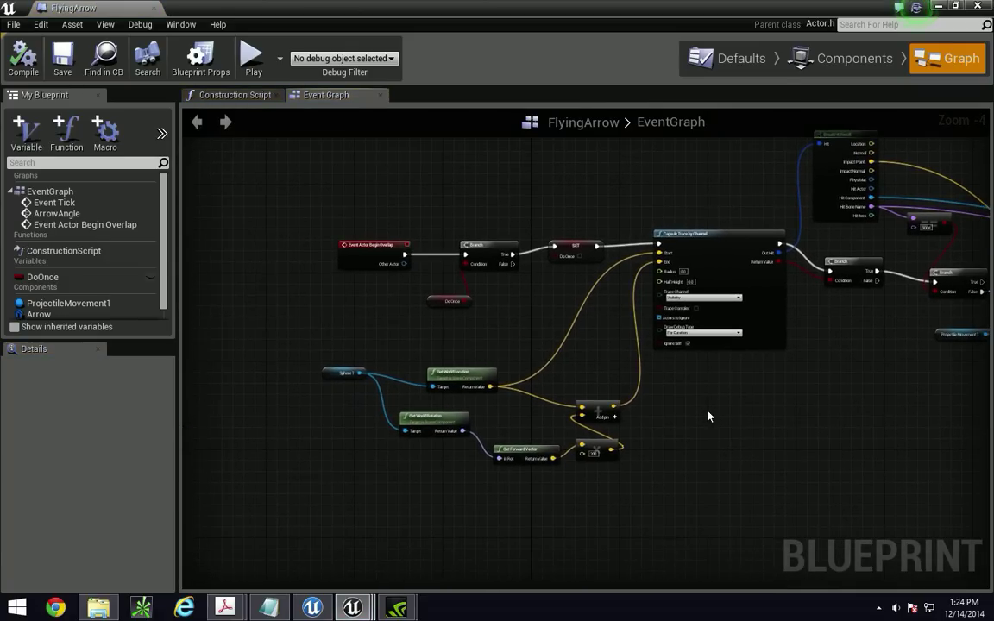
right_click_drag(697, 425, 632, 438)
left_click_drag(122, 9, 255, 17)
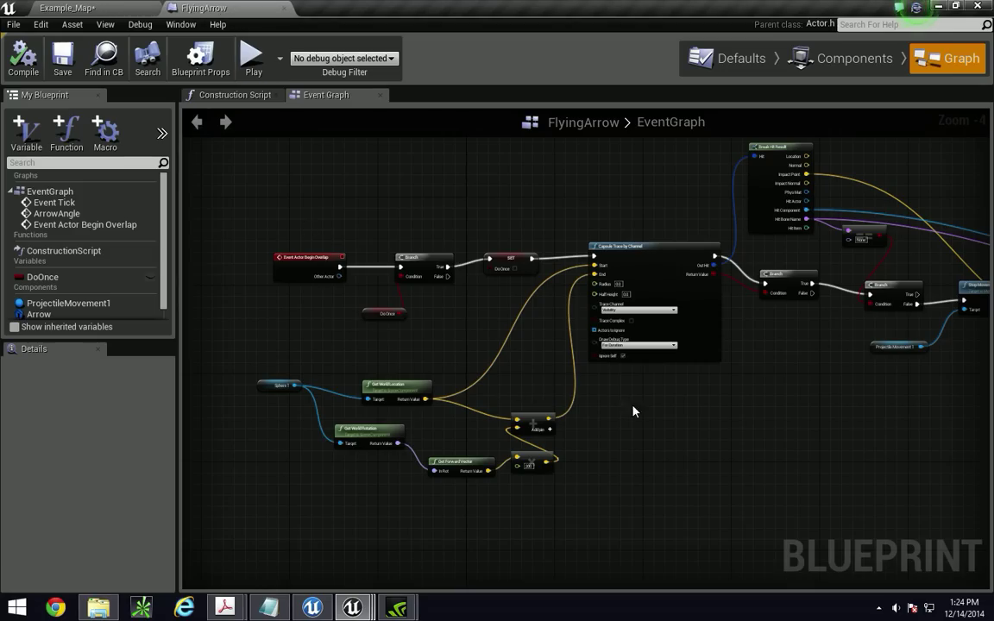
right_click_drag(657, 411, 655, 358)
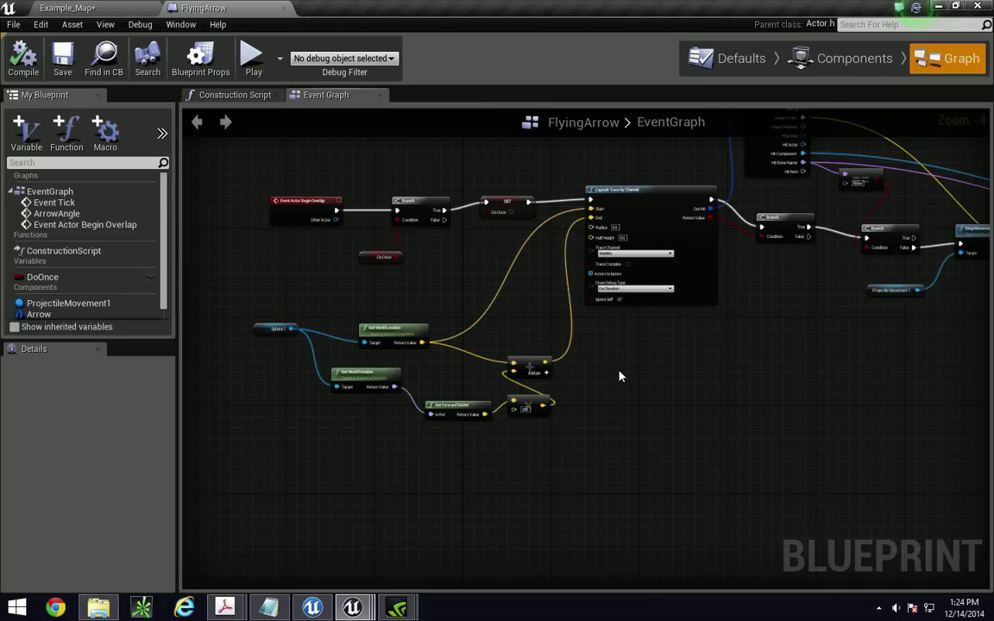
right_click_drag(677, 405, 630, 461)
- Examine FlyingArrow's Arrow and Sphere1 components and the overlap and capsule trace logic in its event graph
left_click(841, 59)
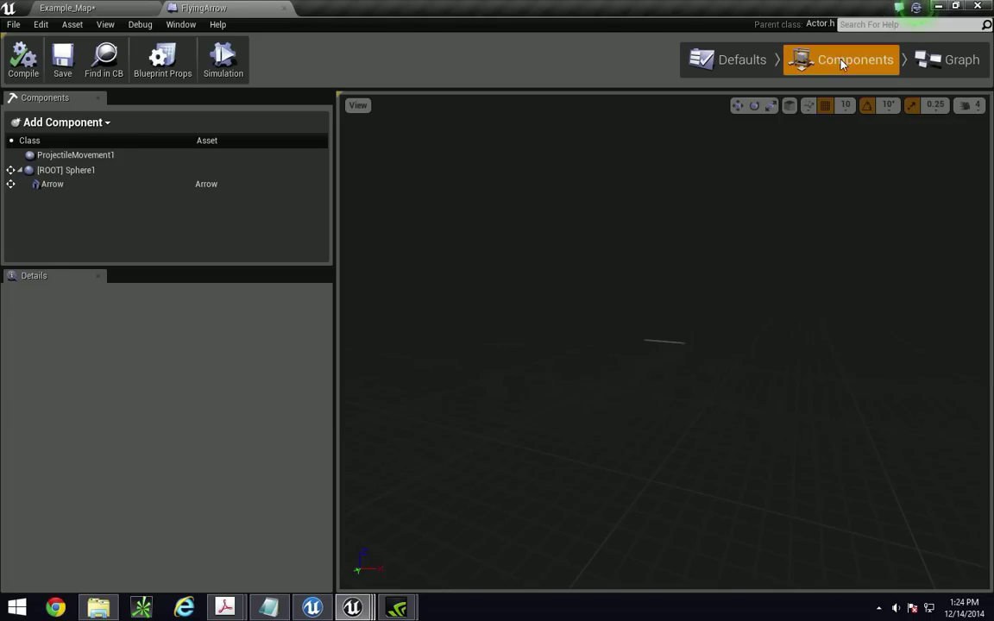
left_click(64, 185)
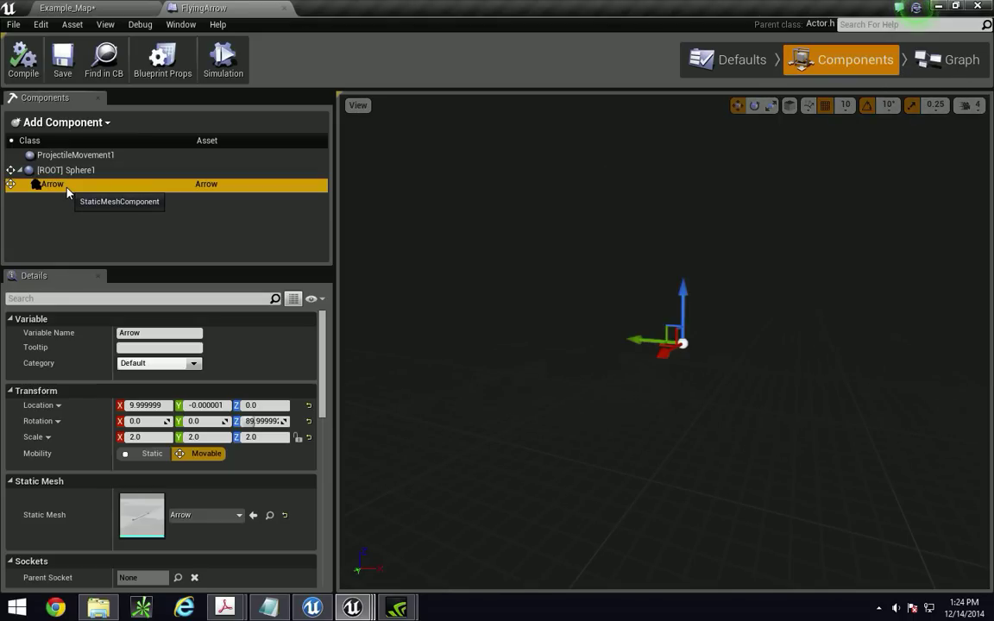
left_click(73, 171)
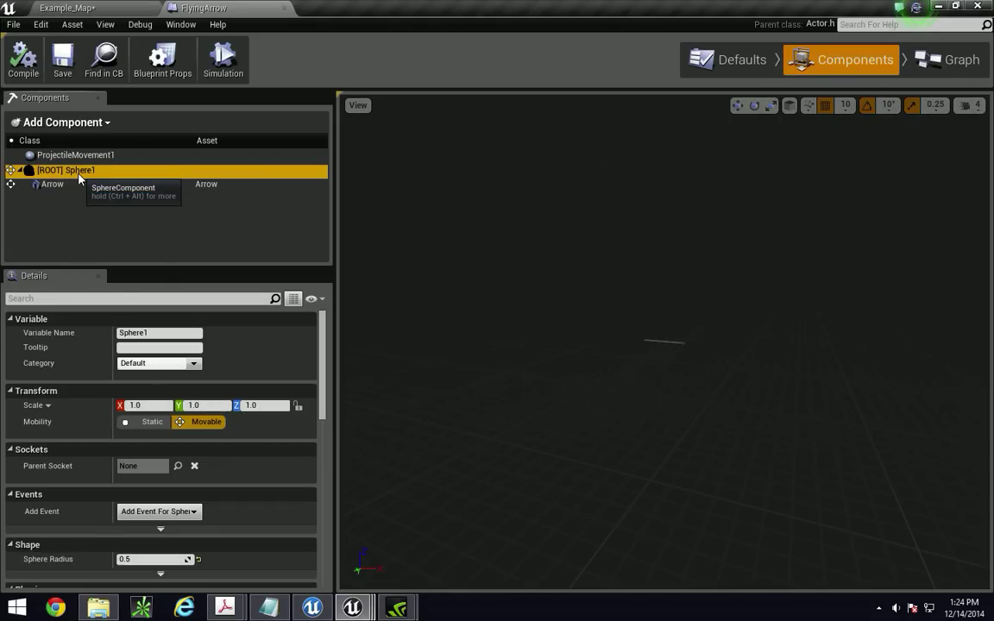
left_click(52, 184)
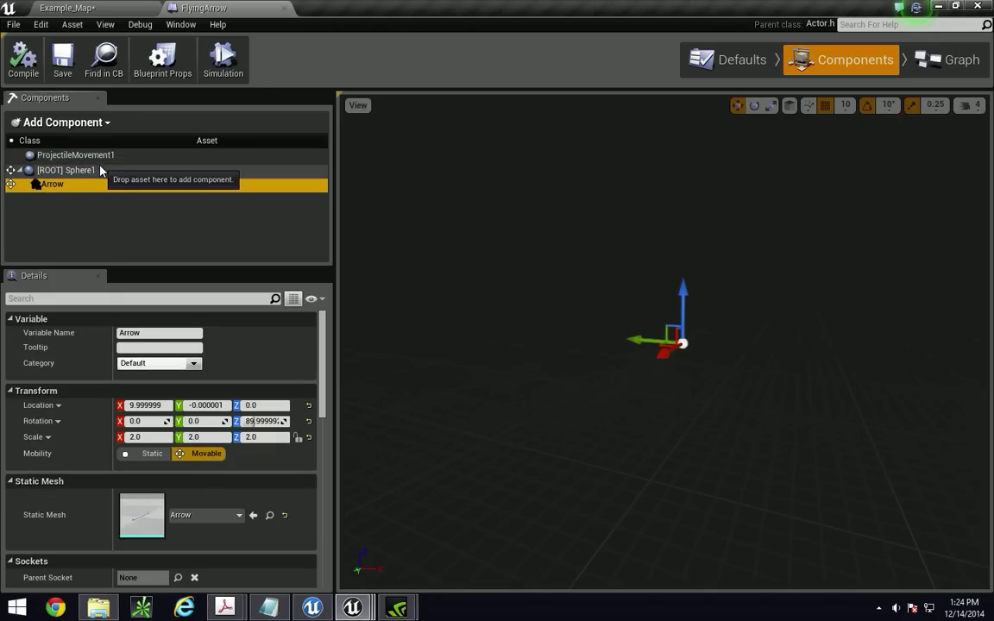
left_click(99, 171)
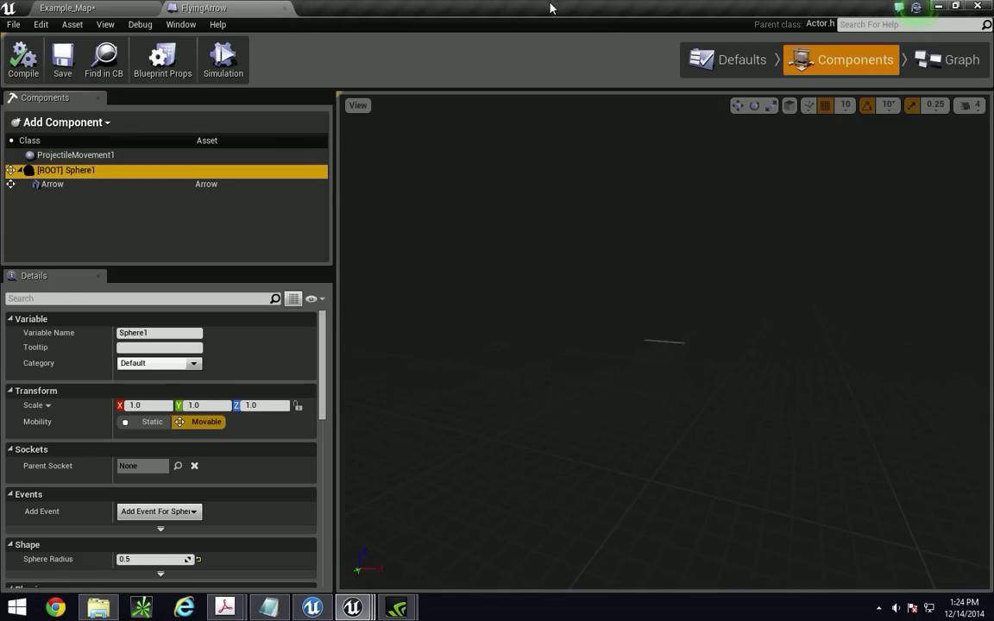
left_click(948, 59)
right_click_drag(563, 508, 666, 427)
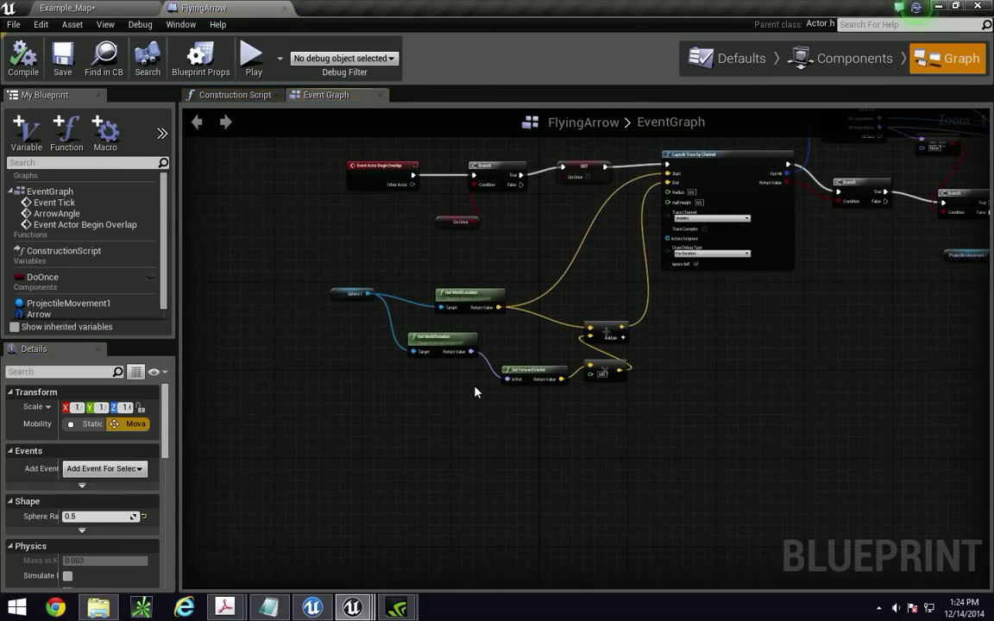
right_click_drag(494, 431, 466, 431)
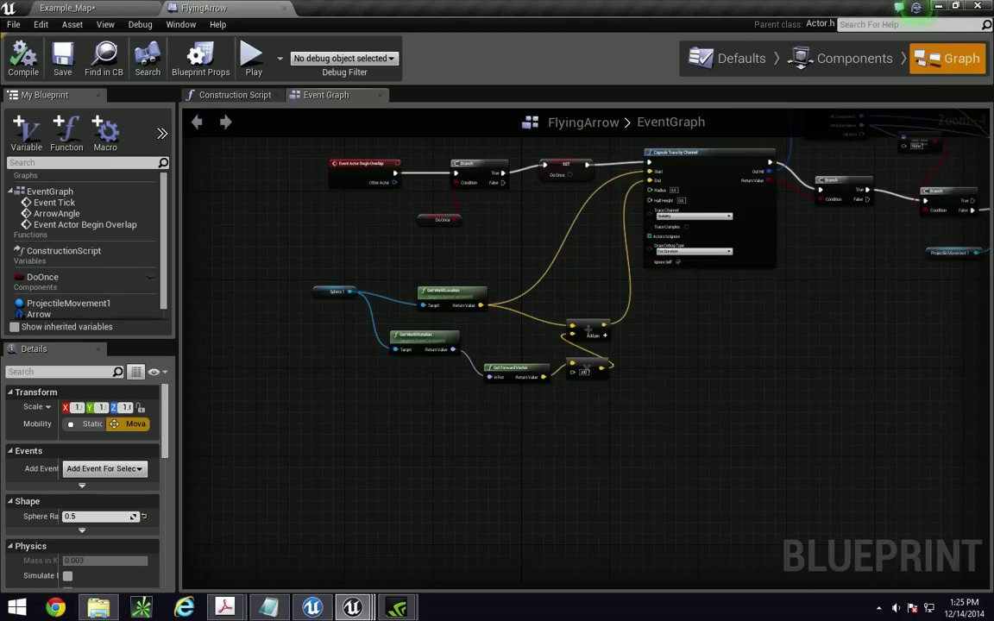
right_click_drag(635, 401, 616, 422)
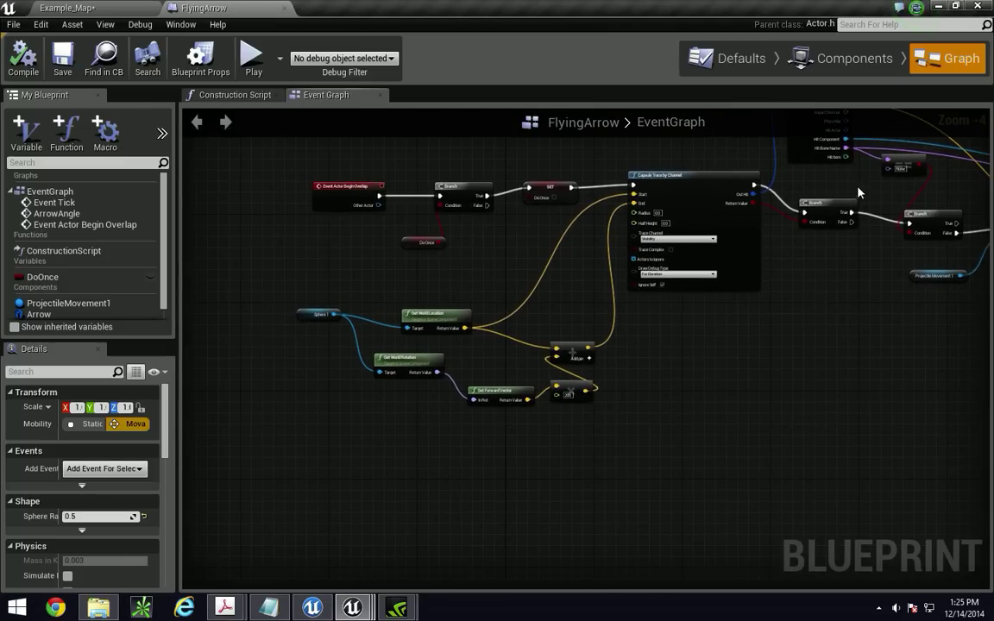
- Add an OnProjectileStop event for FlyingArrow's ProjectileMovement1 component to the event graph
left_click(841, 59)
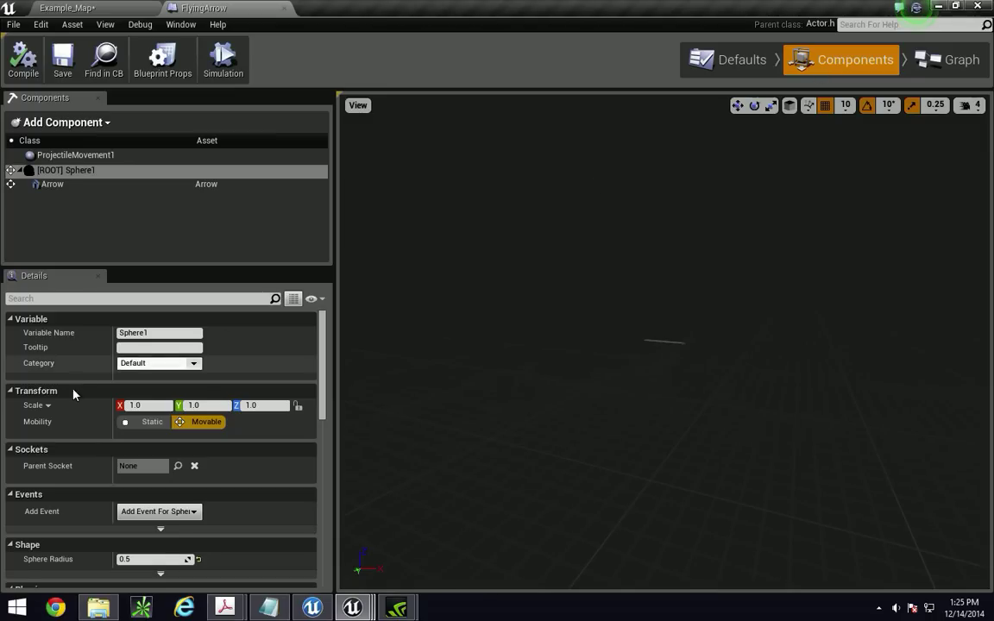
left_click(69, 155)
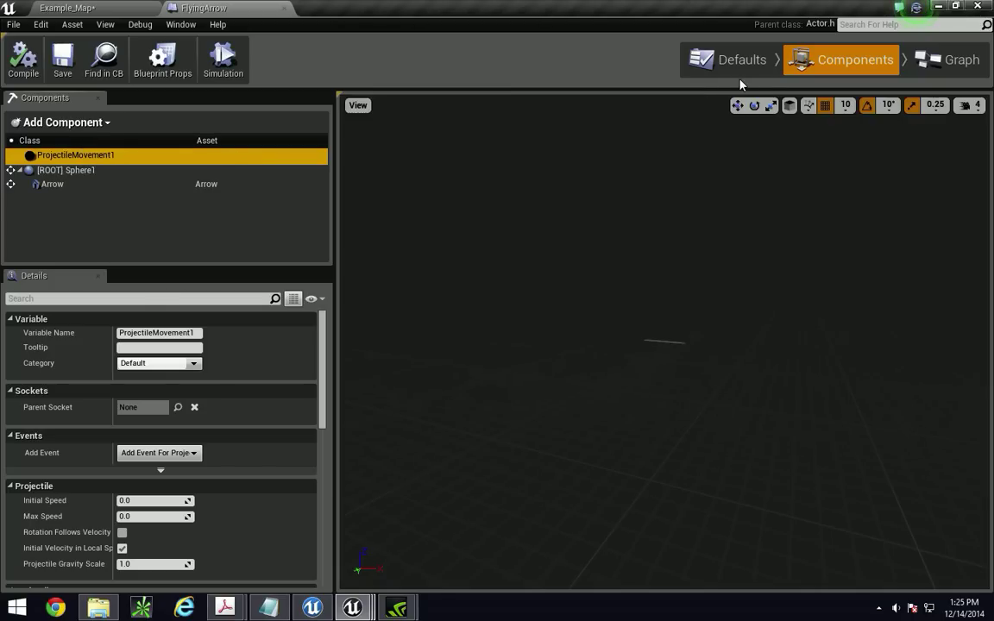
left_click(158, 453)
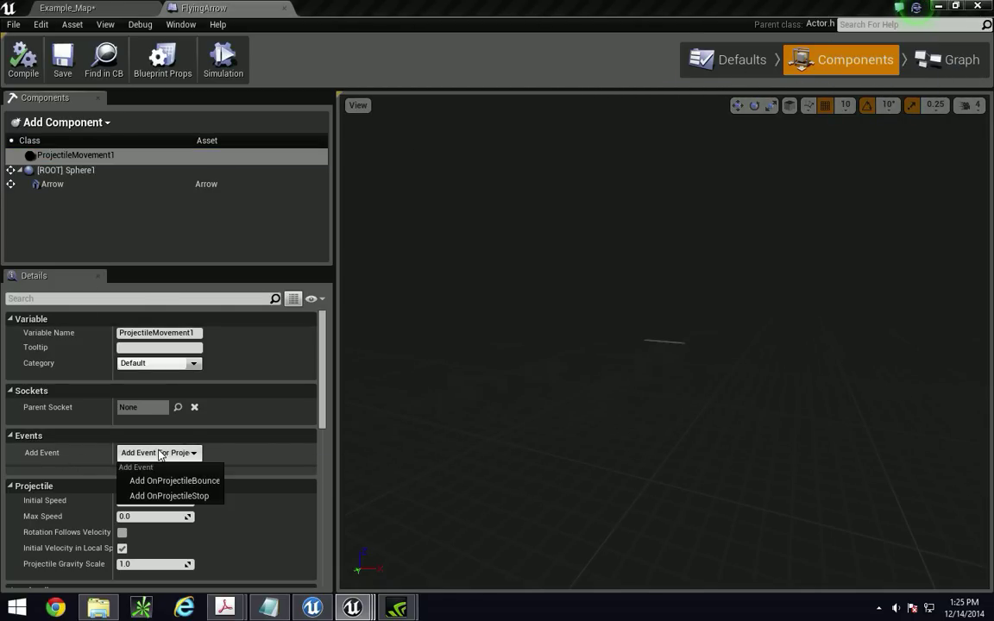
left_click(173, 496)
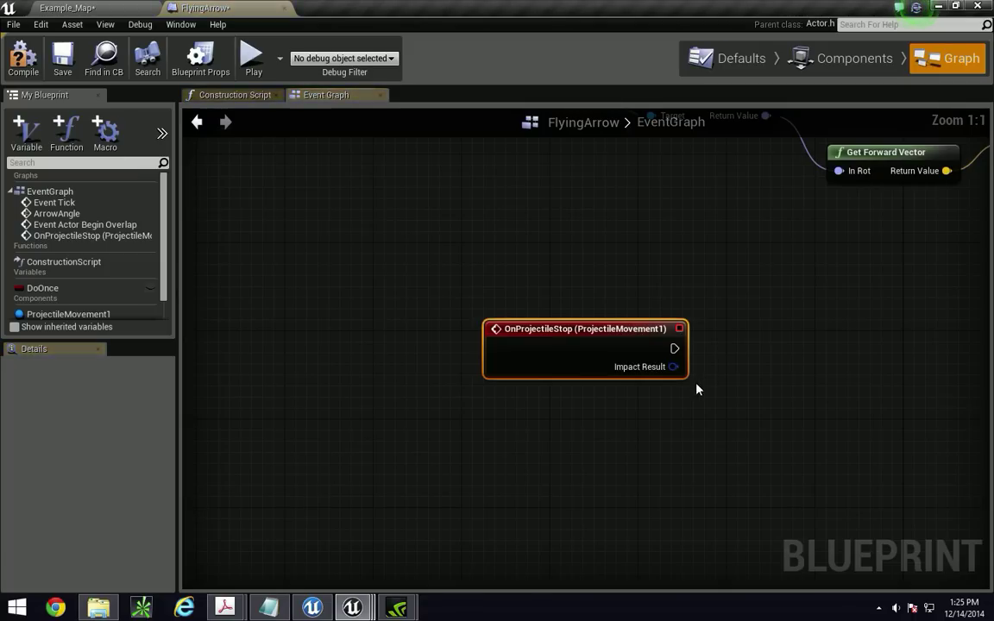
- Add a Spawn Emitter at Location node wired to OnProjectileStop's execution output and space it away from the event node
right_click_drag(733, 359, 531, 372)
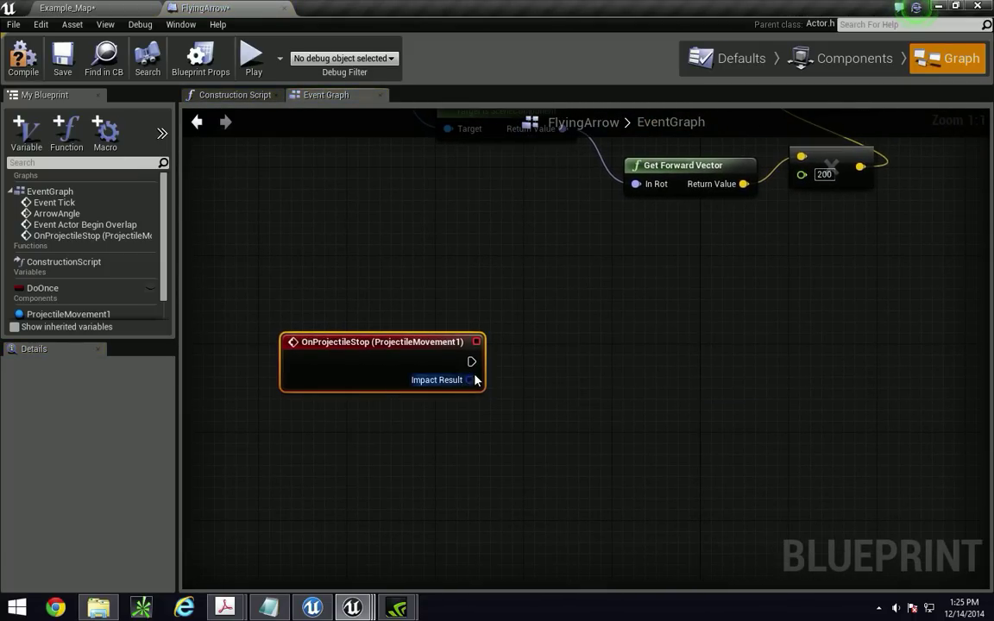
left_click_drag(472, 361, 567, 365)
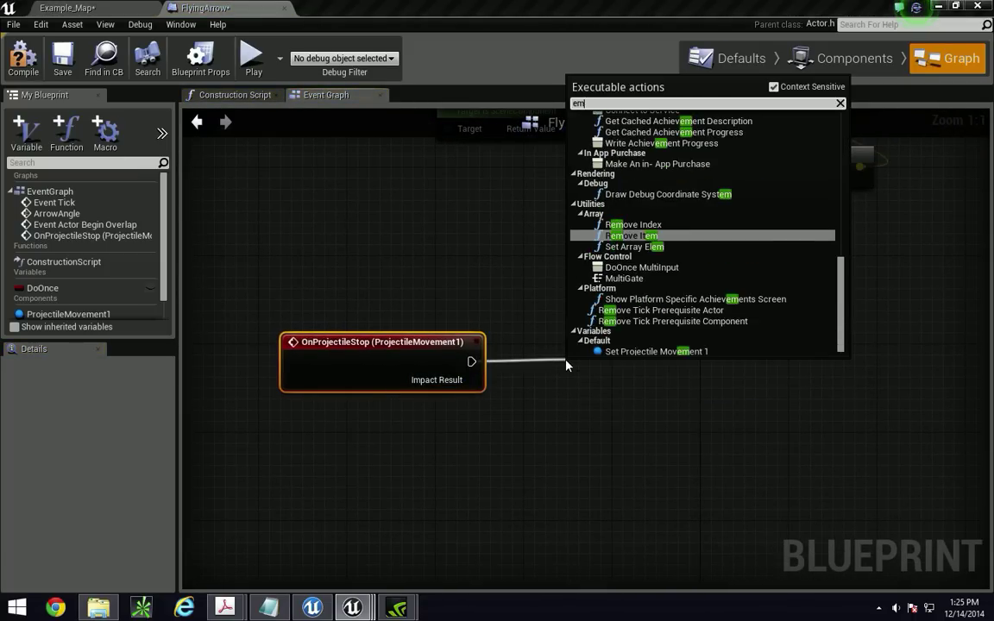
type("it")
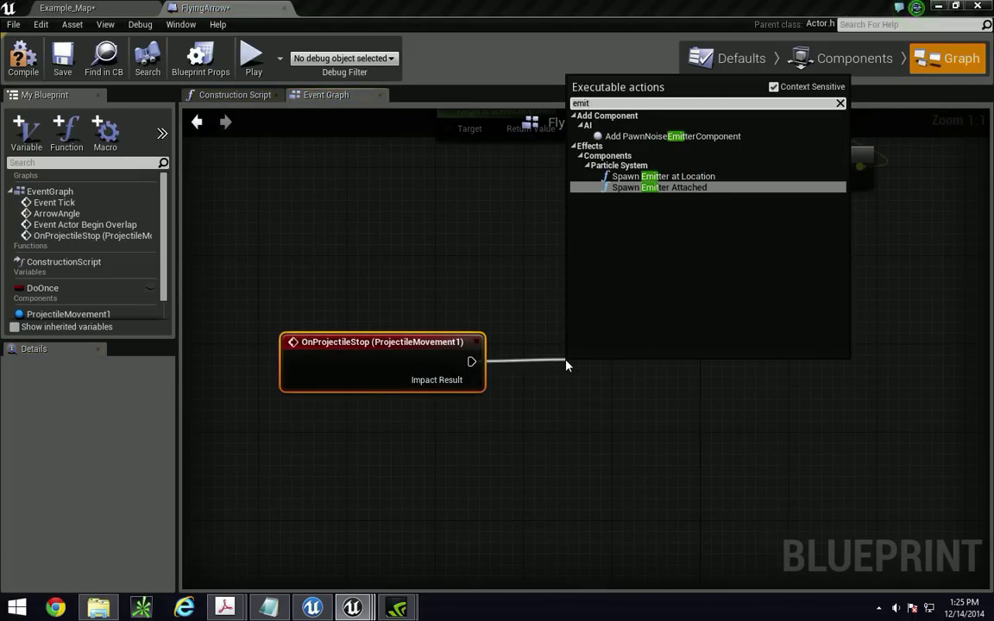
left_click(712, 177)
right_click_drag(841, 356, 754, 391)
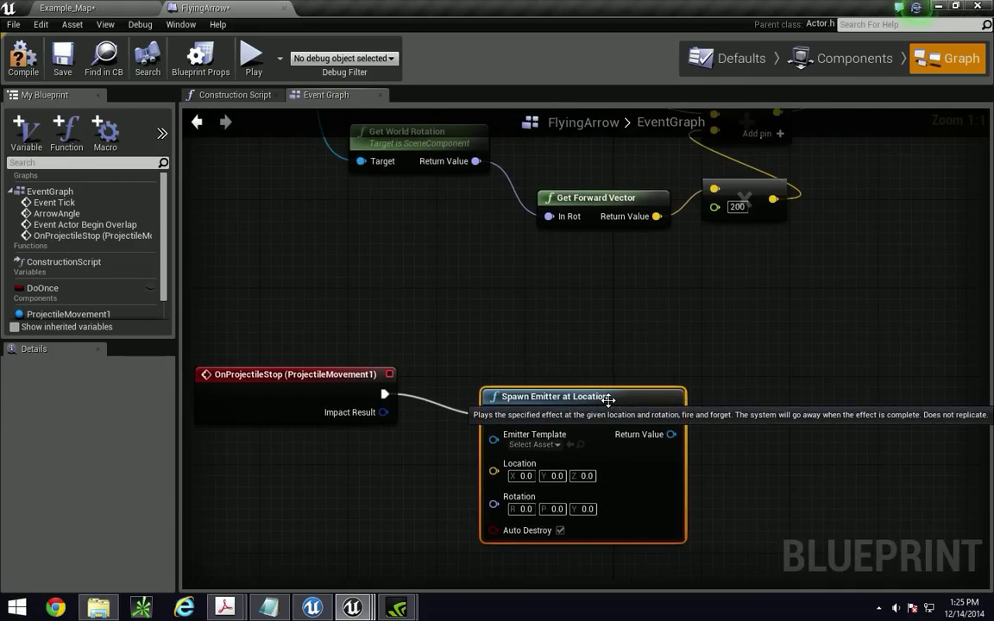
left_click_drag(597, 395, 770, 395)
scroll(521, 362, "down", 2)
scroll(519, 371, "down", 1)
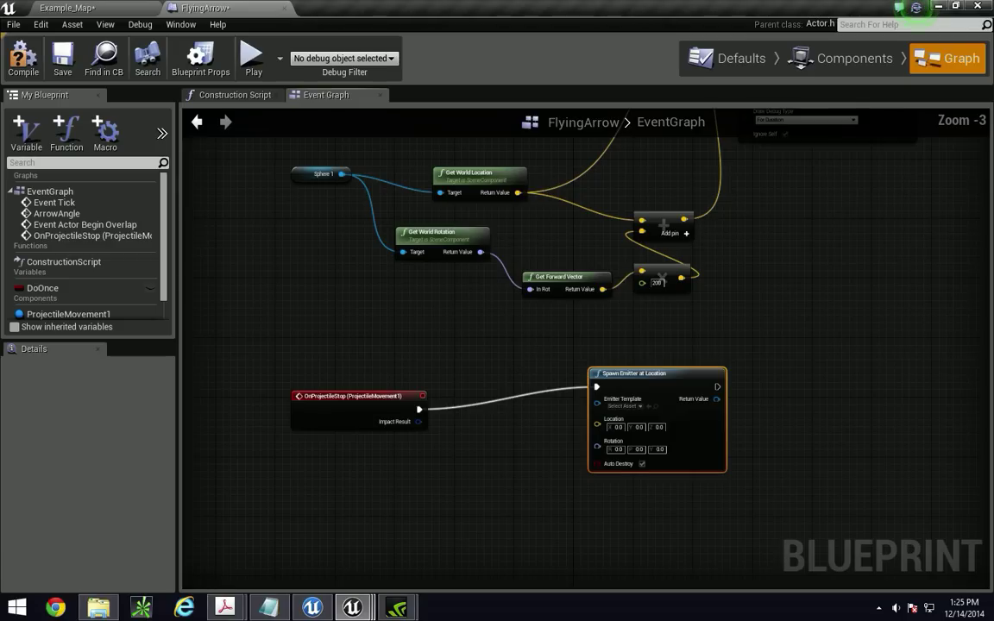
- Connect Sphere1's Get World Location output to the spawn emitter's Location, set its Emitter Template to Dust, and compile the blueprint
right_click_drag(519, 371, 468, 396)
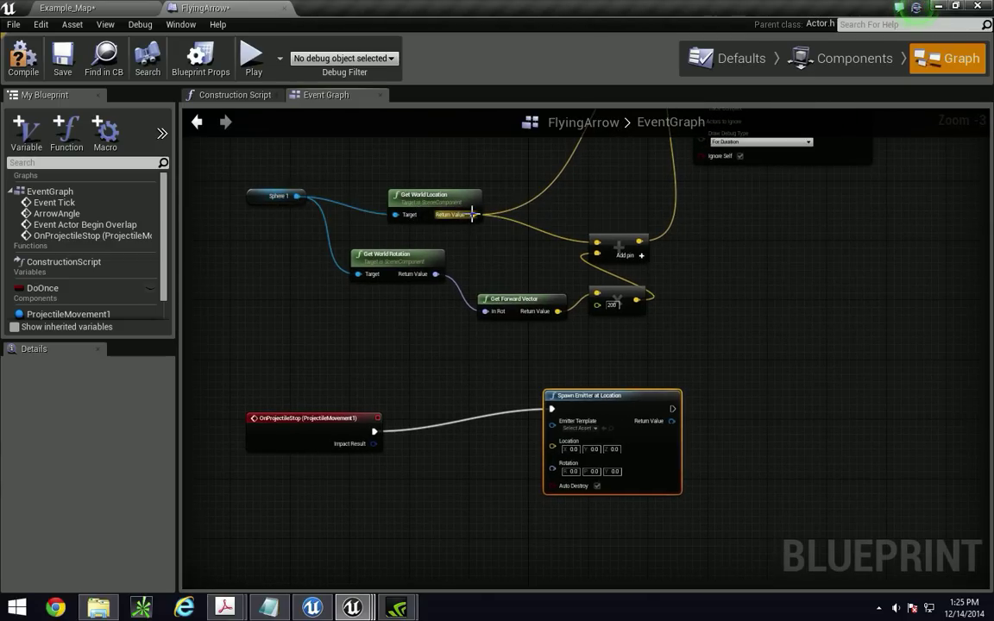
left_click_drag(472, 214, 553, 442)
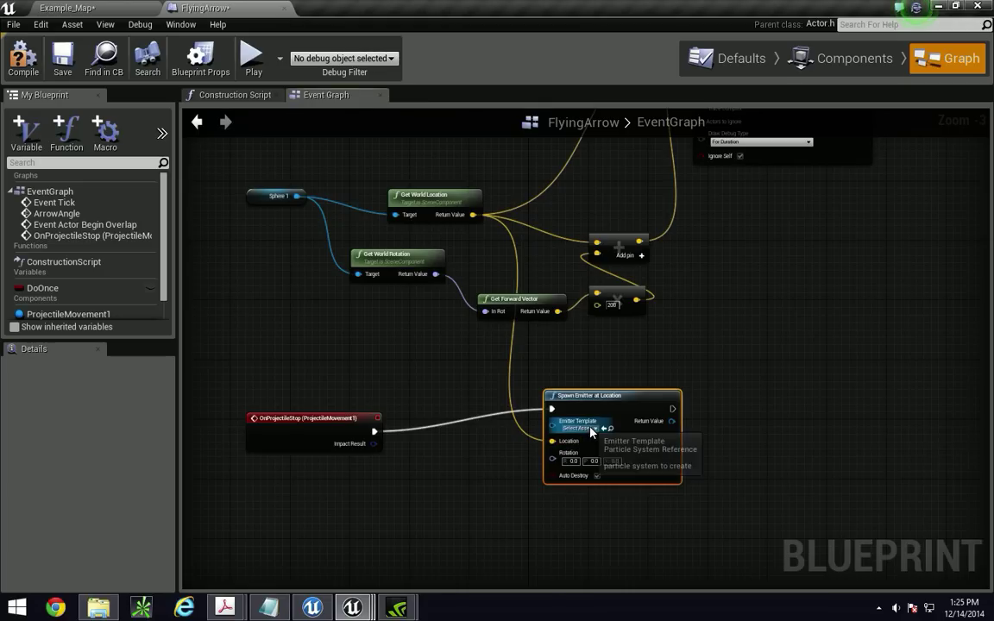
left_click(591, 429)
left_click(593, 477)
scroll(652, 502, "up", 1)
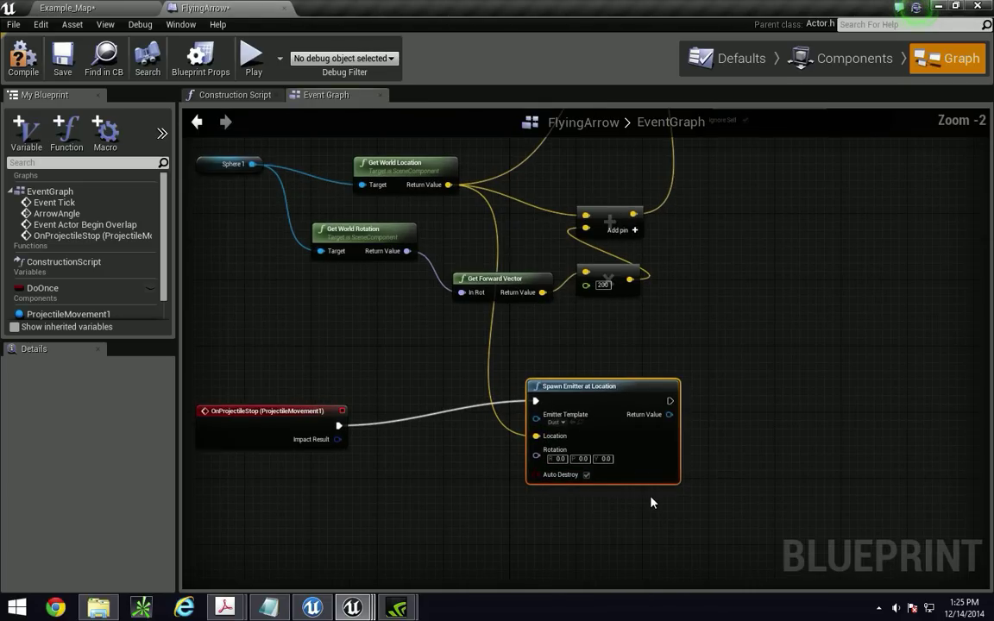
scroll(652, 502, "up", 1)
scroll(414, 450, "down", 1)
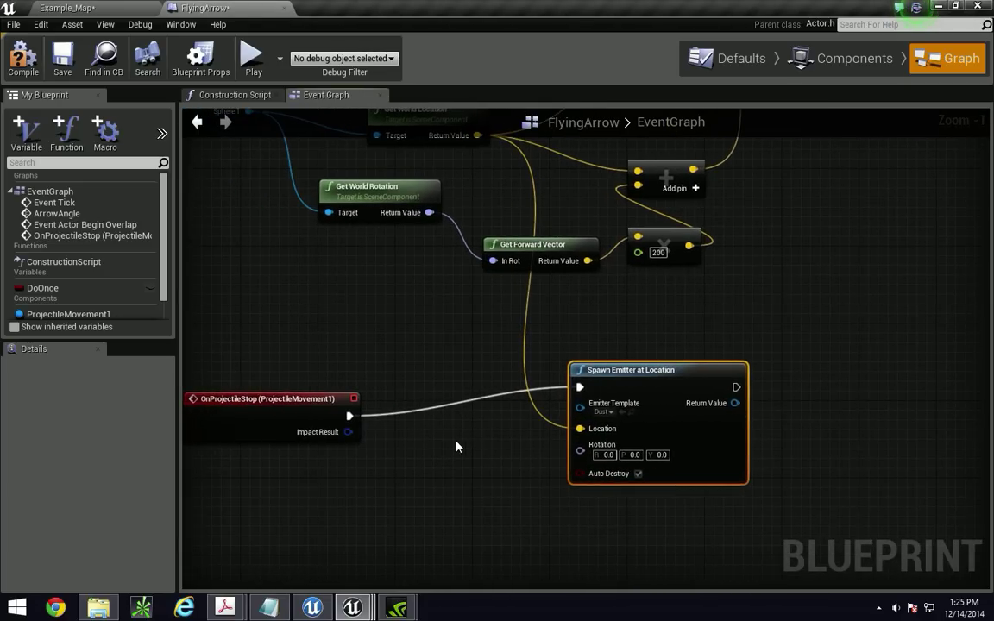
left_click(28, 58)
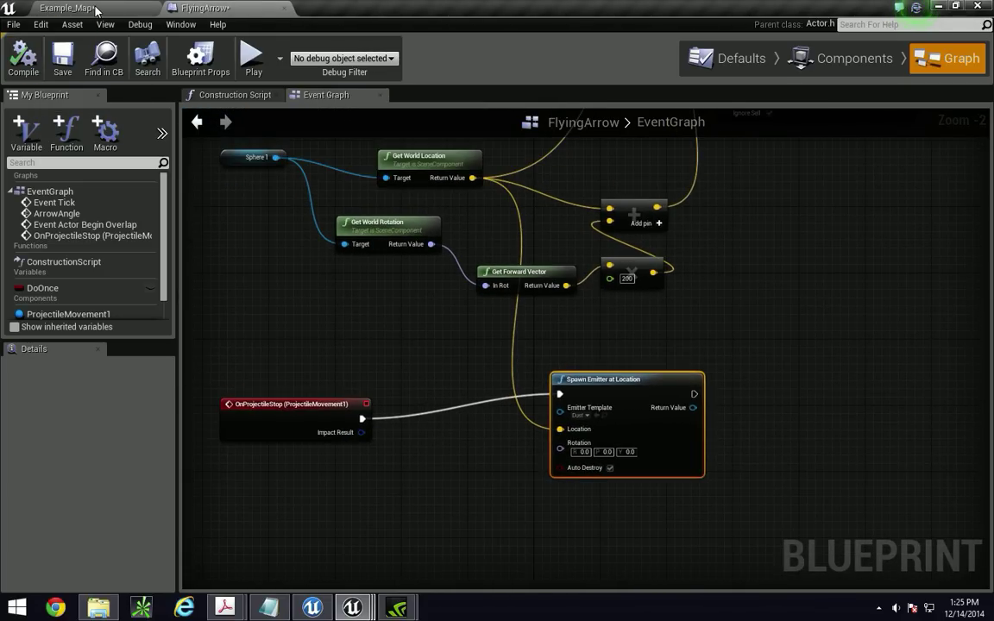
- Play-test Example_Map by shooting arrows at the walls, floor and character to check the dust effect, and end the session
left_click(86, 8)
left_click(642, 63)
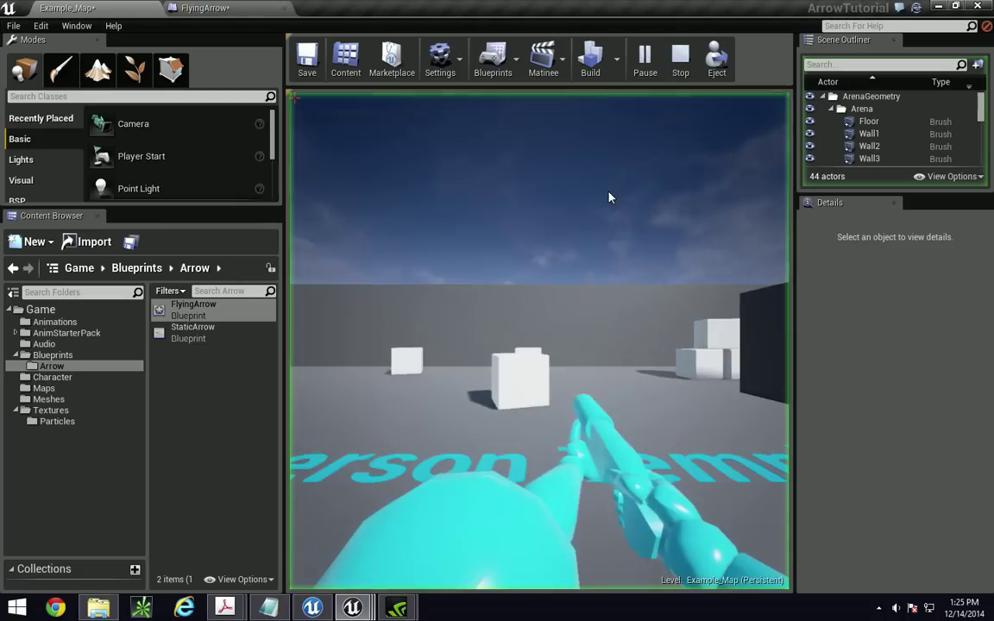
key("w")
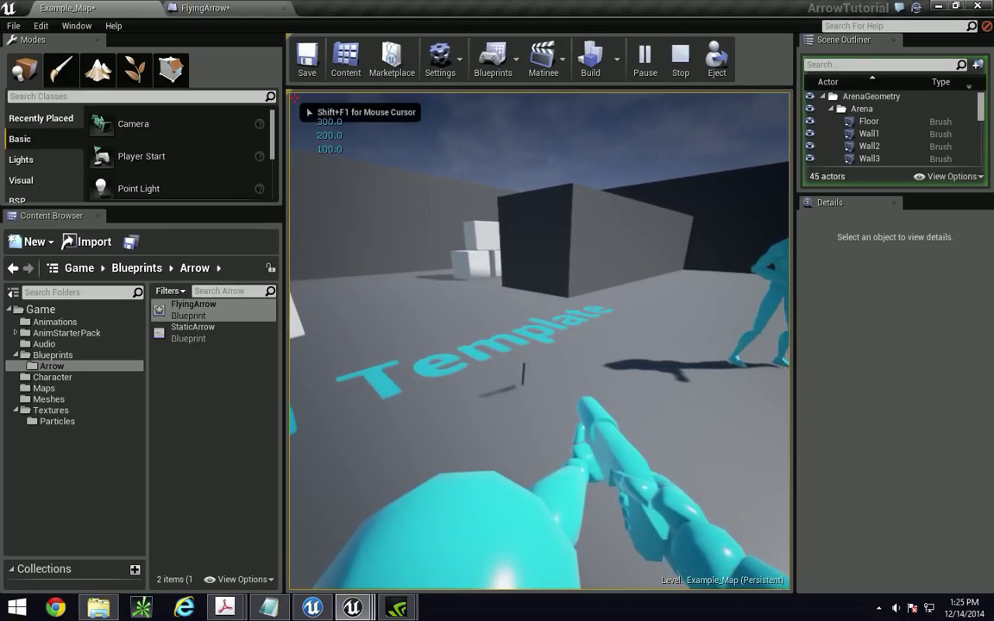
left_click(294, 98)
key("d")
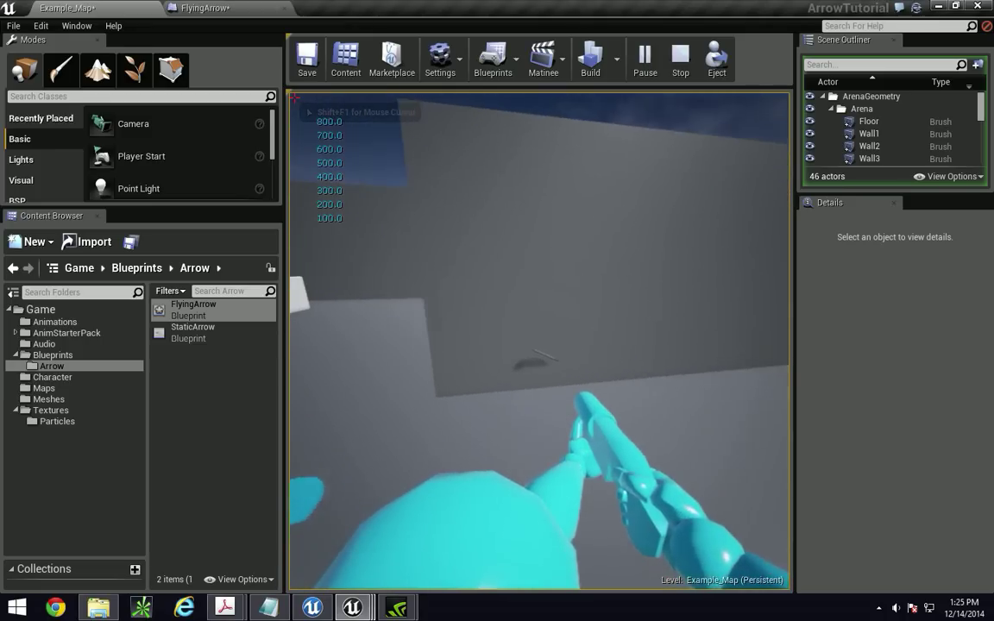
left_click(294, 98)
key("d")
left_click(294, 97)
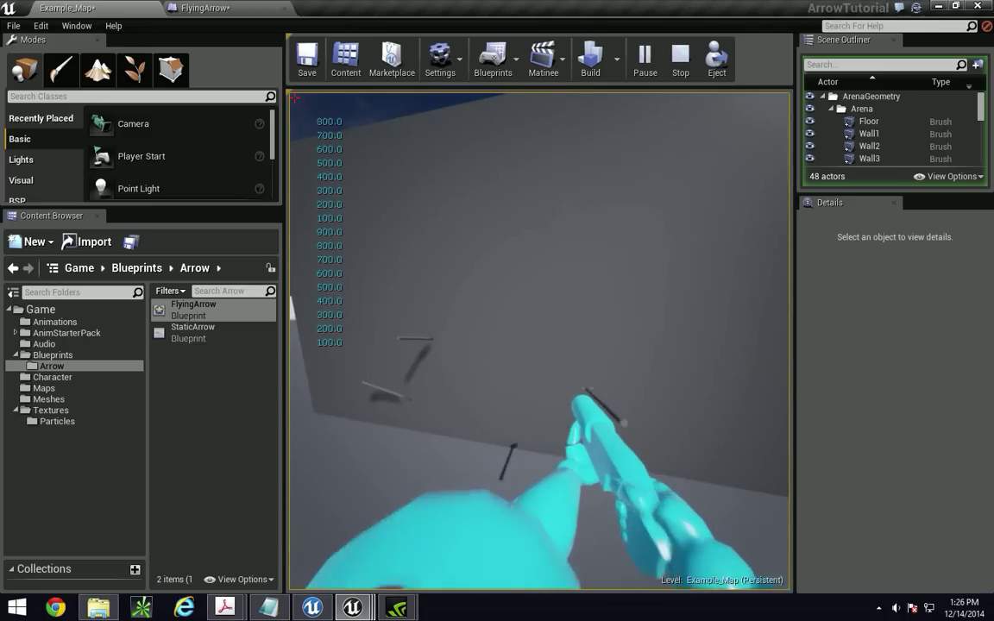
key("s")
left_click(294, 98)
key("d")
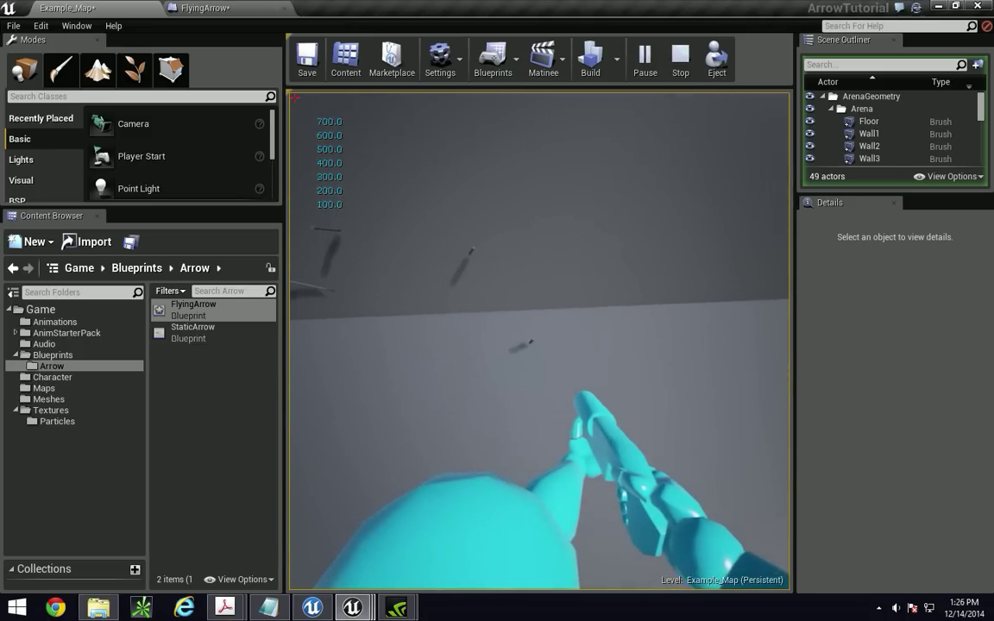
left_click(294, 97)
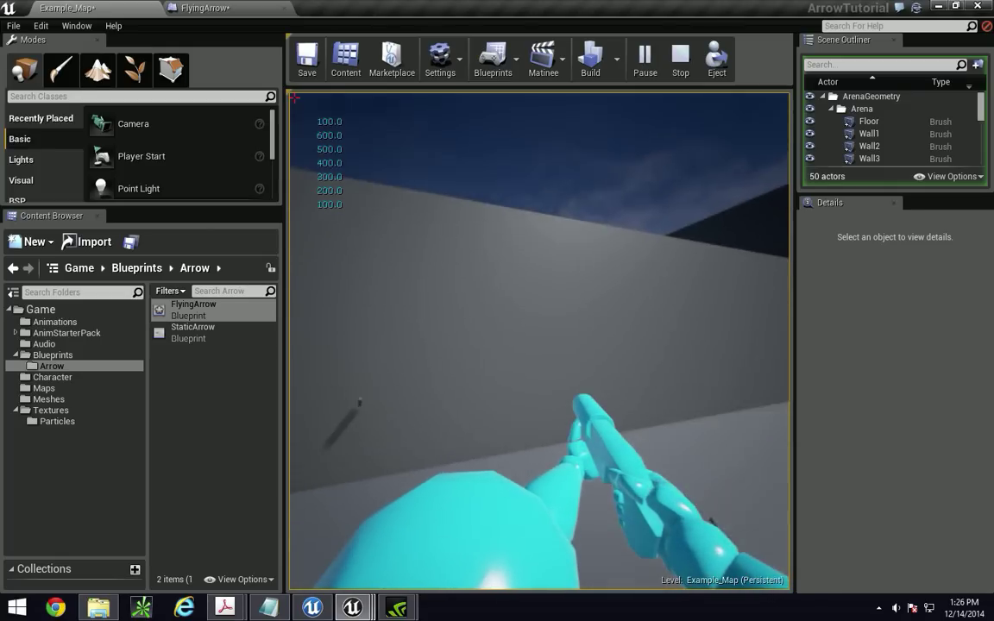
left_click(538, 341)
left_click(538, 341)
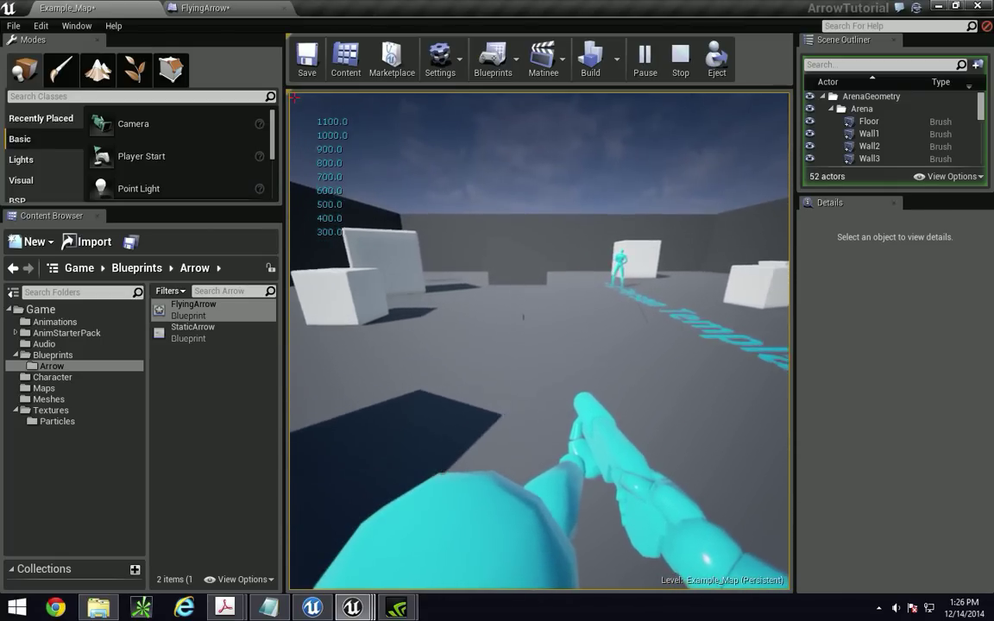
left_click(538, 340)
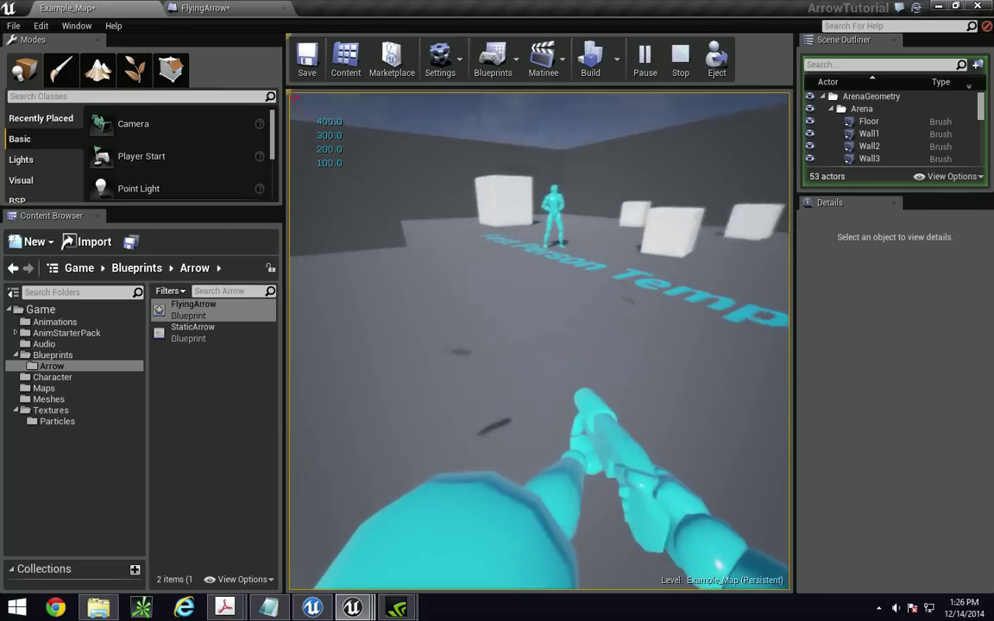
left_click(538, 341)
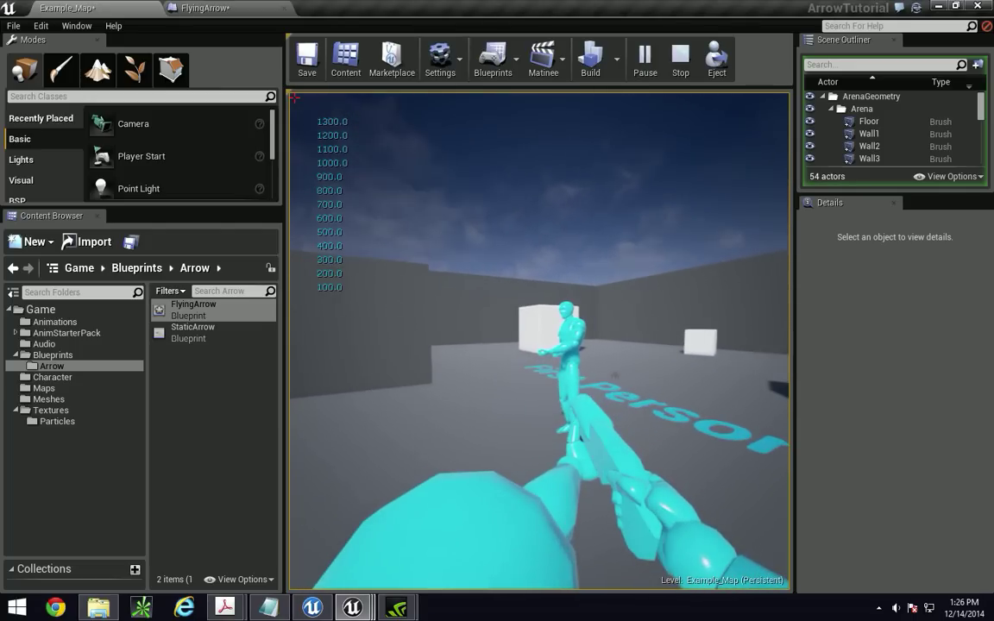
key("Escape")
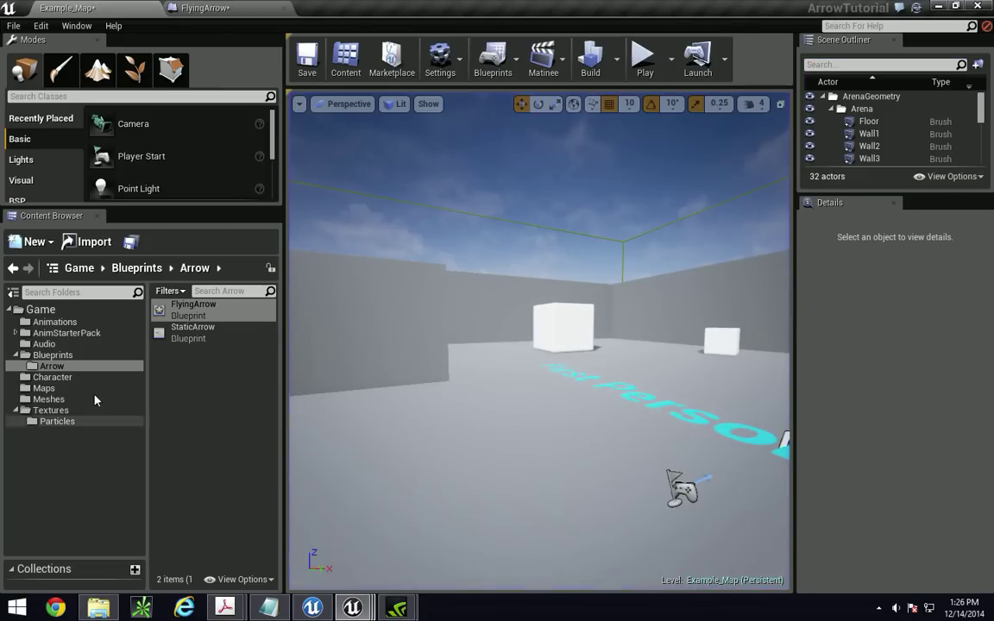
- Create a particle system named Blood in the Textures/Particles folder and open it for editing
left_click(55, 420)
right_click(220, 345)
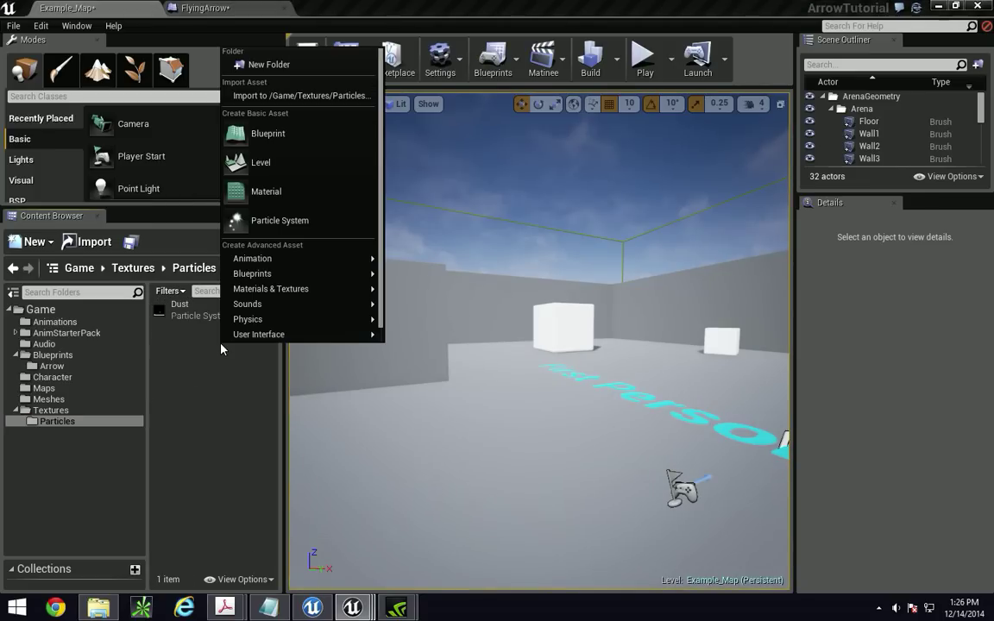
left_click(279, 230)
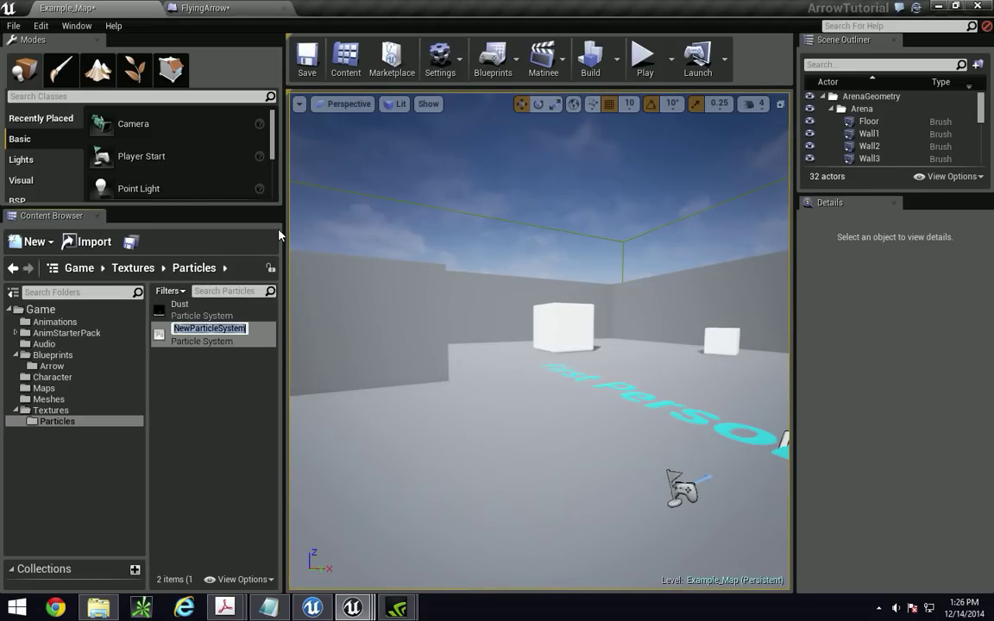
type("Blood")
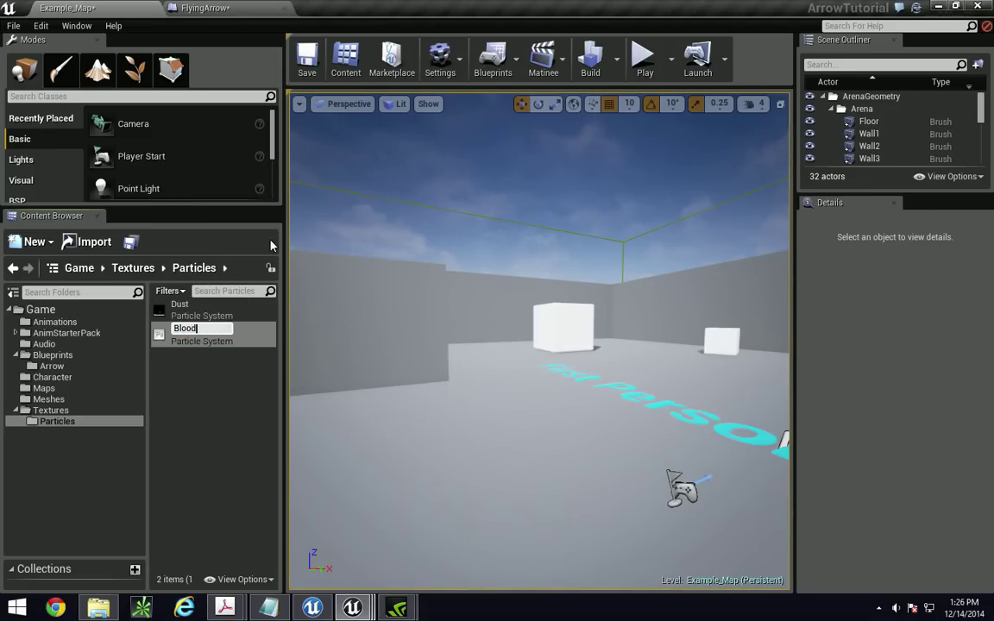
key("Return")
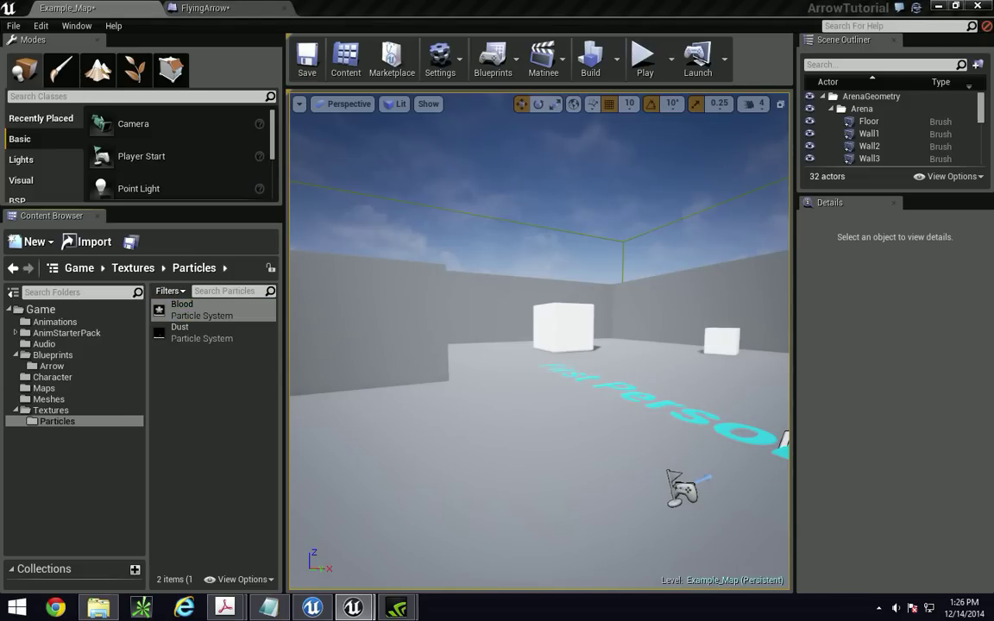
double_click(195, 307)
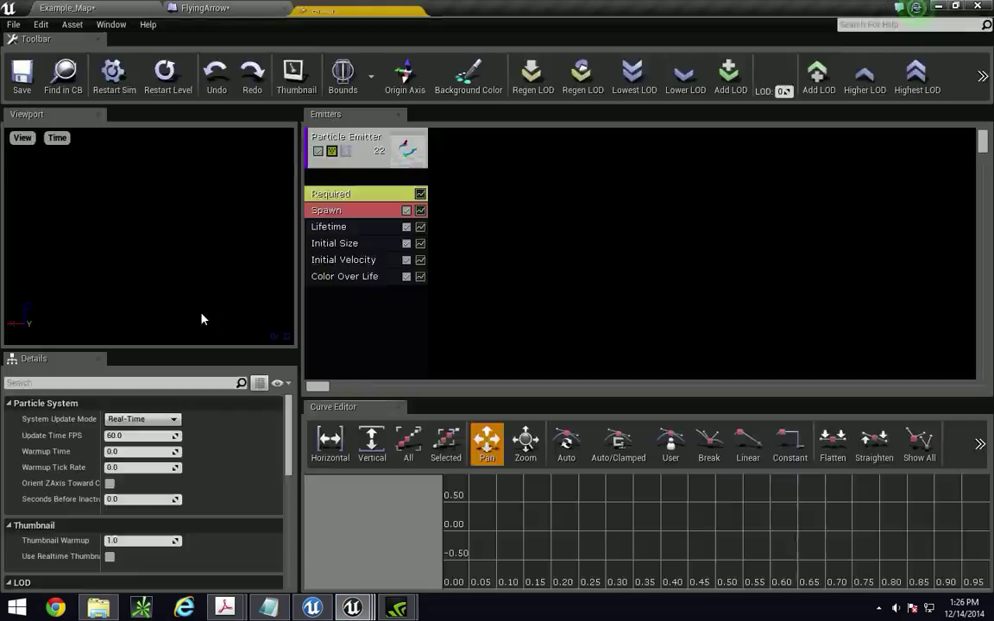
- In the Blood emitter's Required module, assign ParticleMat as the material and set Emitter Duration to 0.2
left_click(351, 194)
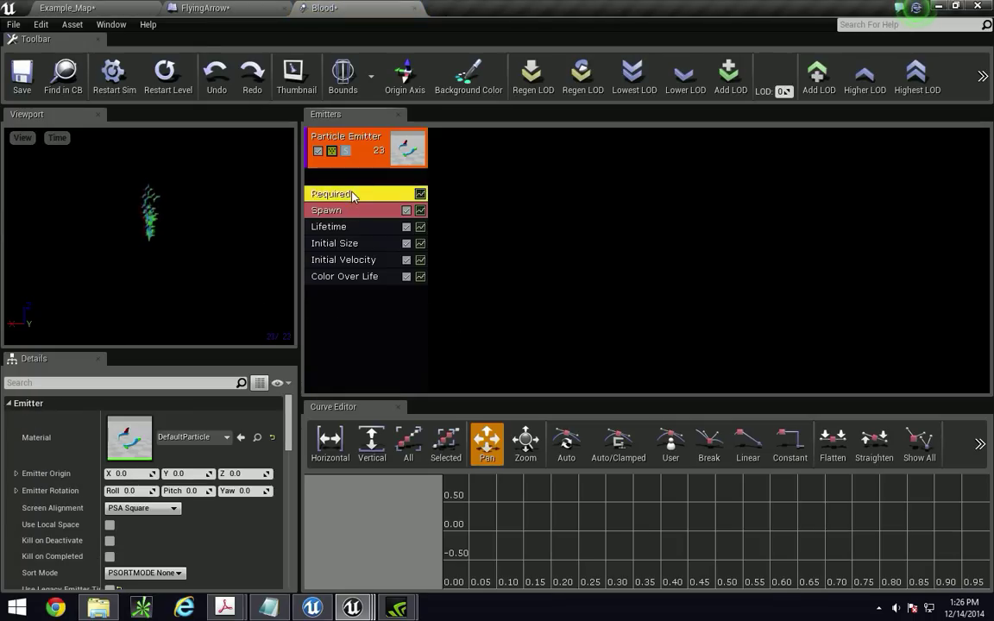
left_click(192, 438)
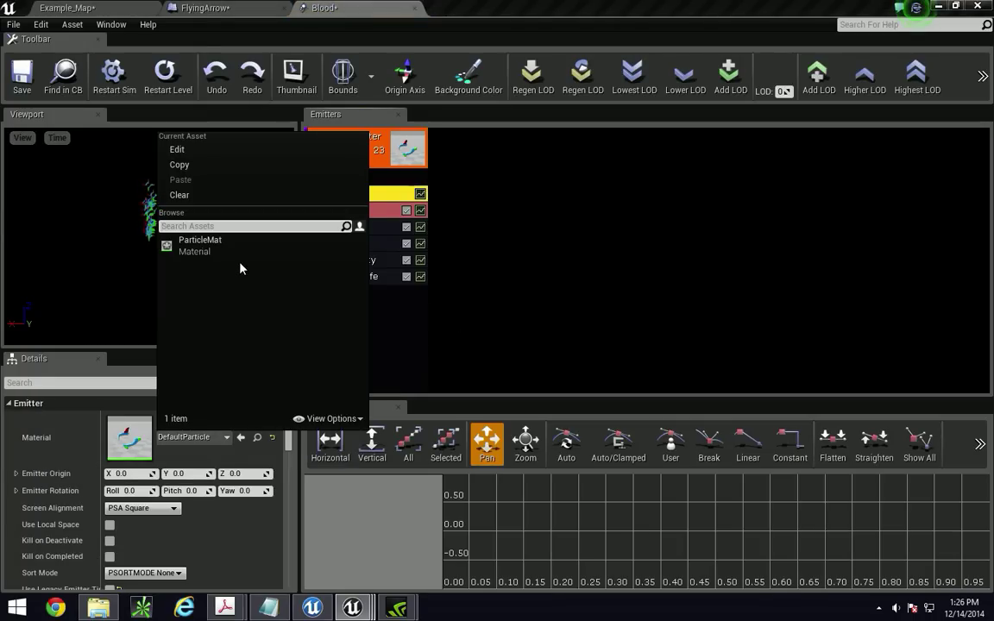
left_click(215, 245)
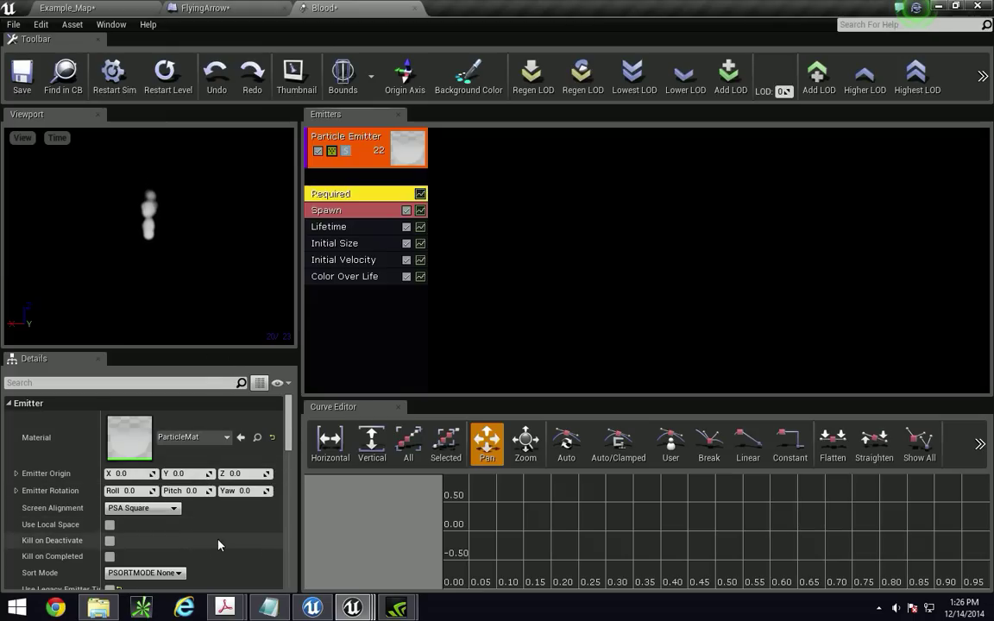
left_click_drag(286, 441, 286, 474)
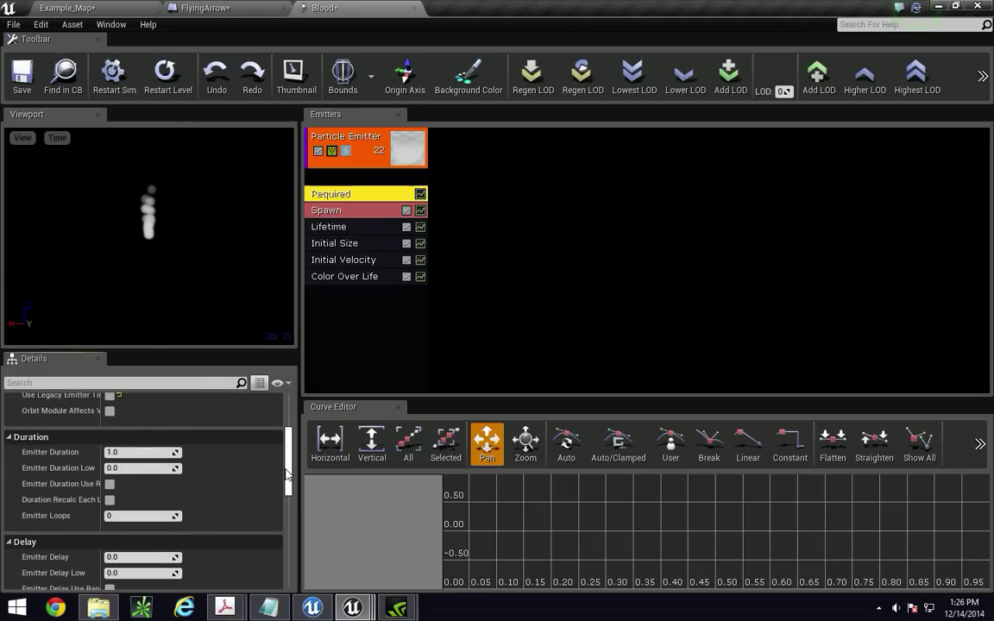
left_click(133, 451)
type("0.")
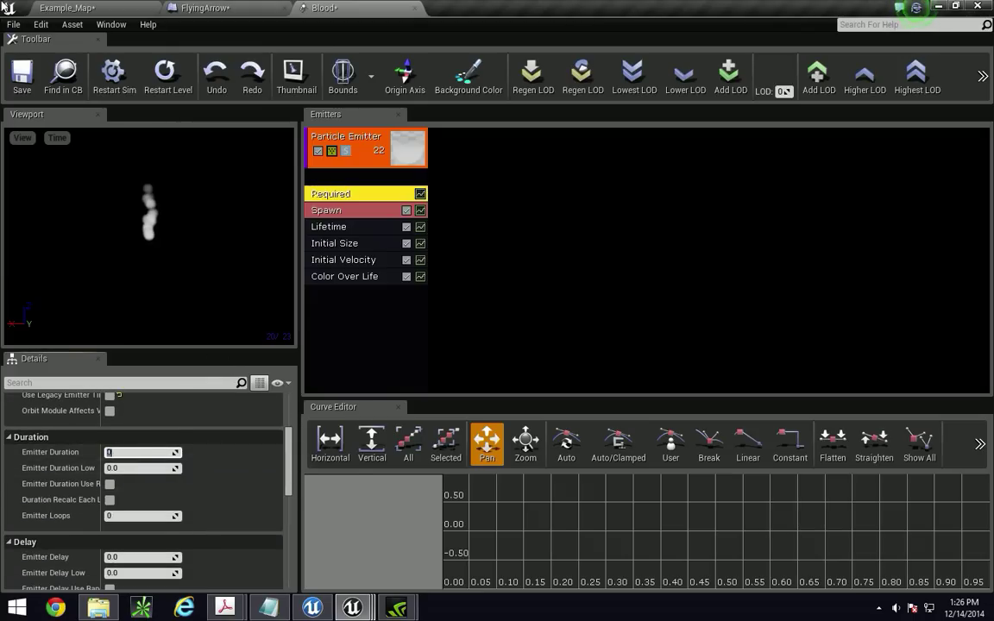
type("2")
key("Return")
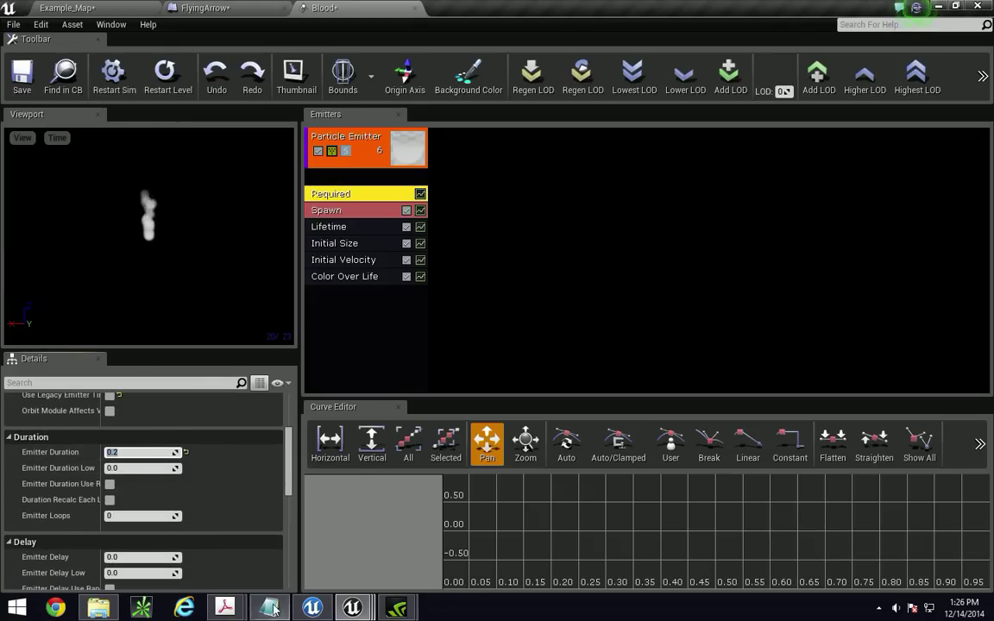
- Set Emitter Loops to 1 in the Blood emitter's Required module
key("Tab")
key("Tab")
key("Tab")
key("Tab")
type("1")
key("Return")
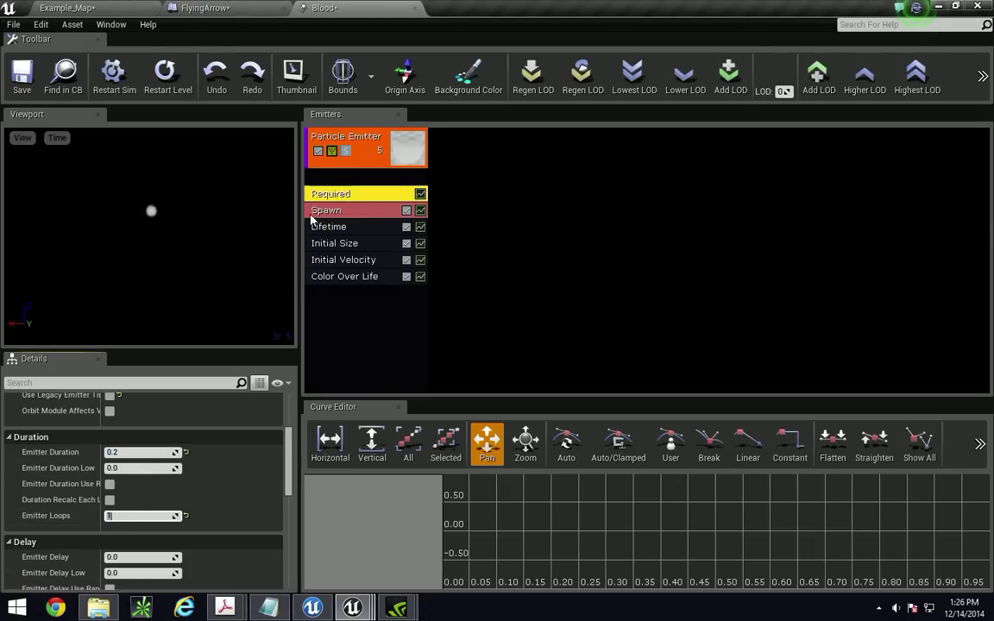
- In the Blood emitter's Spawn module, set the constant spawn rate to 100
left_click(367, 213)
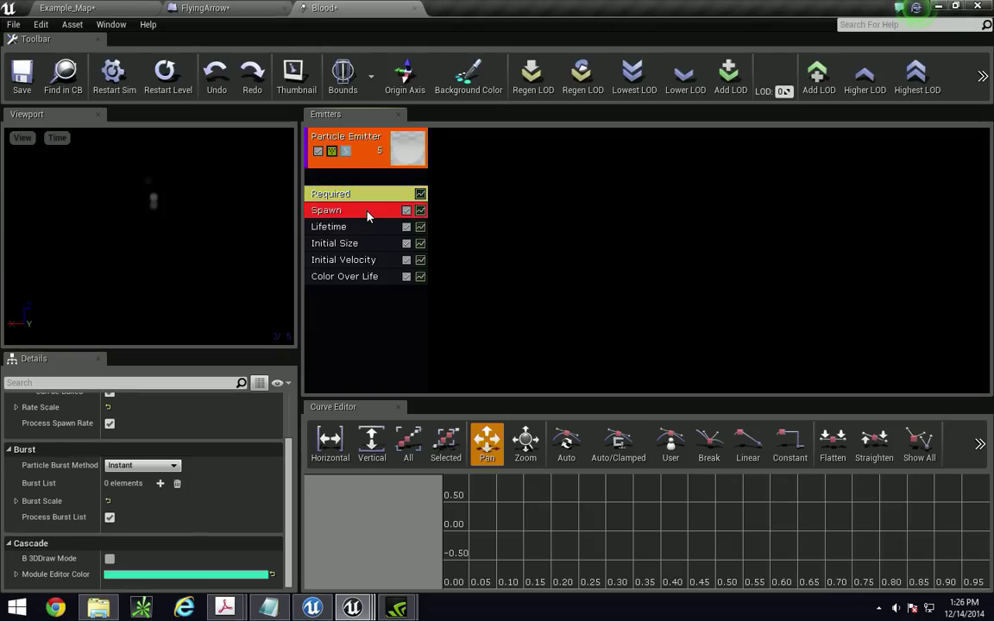
scroll(229, 450, "up", 3)
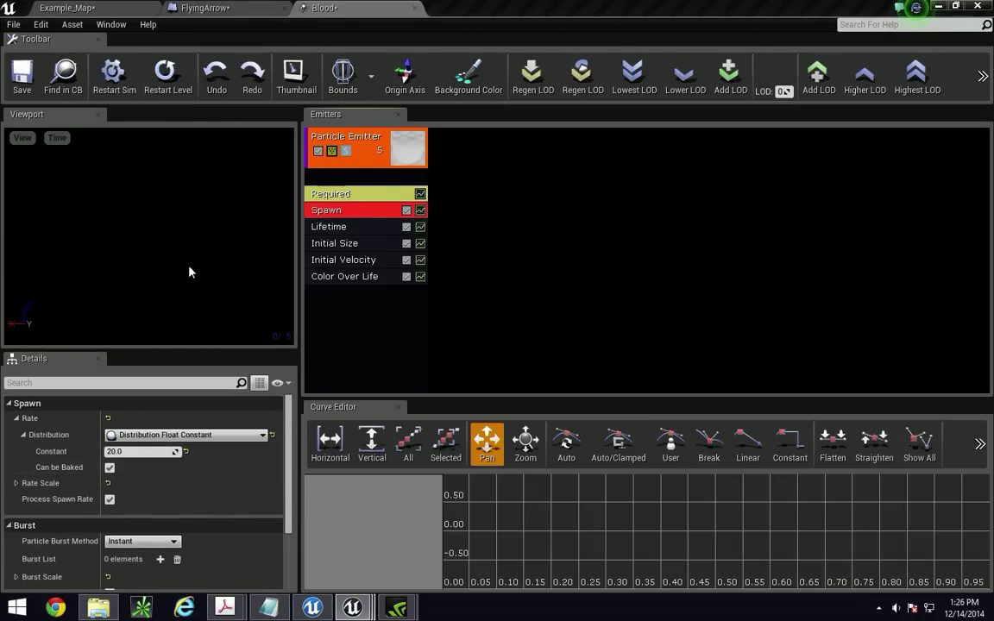
left_click(133, 448)
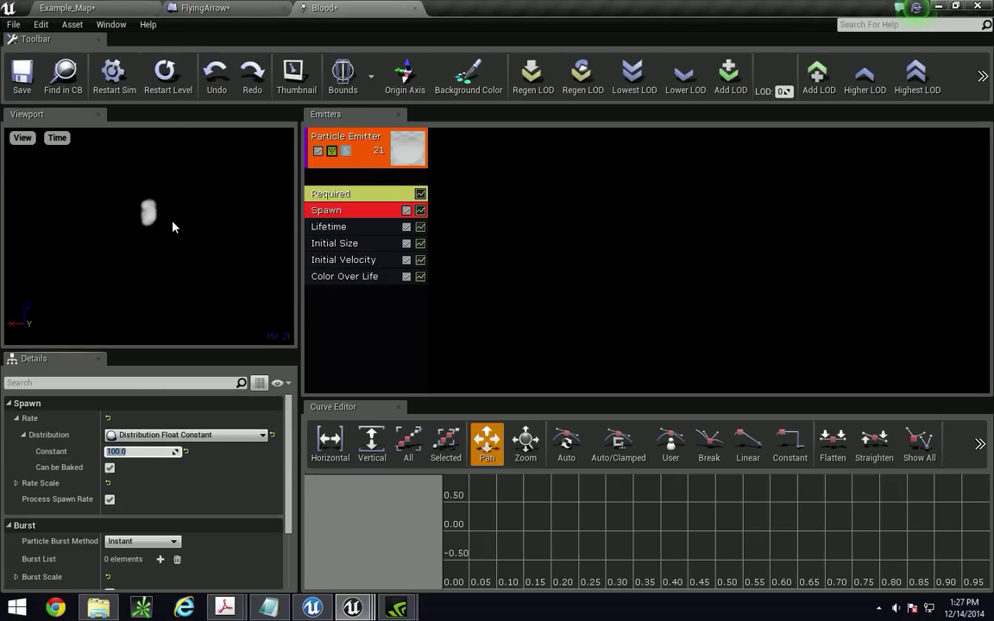
scroll(192, 449, "down", 1)
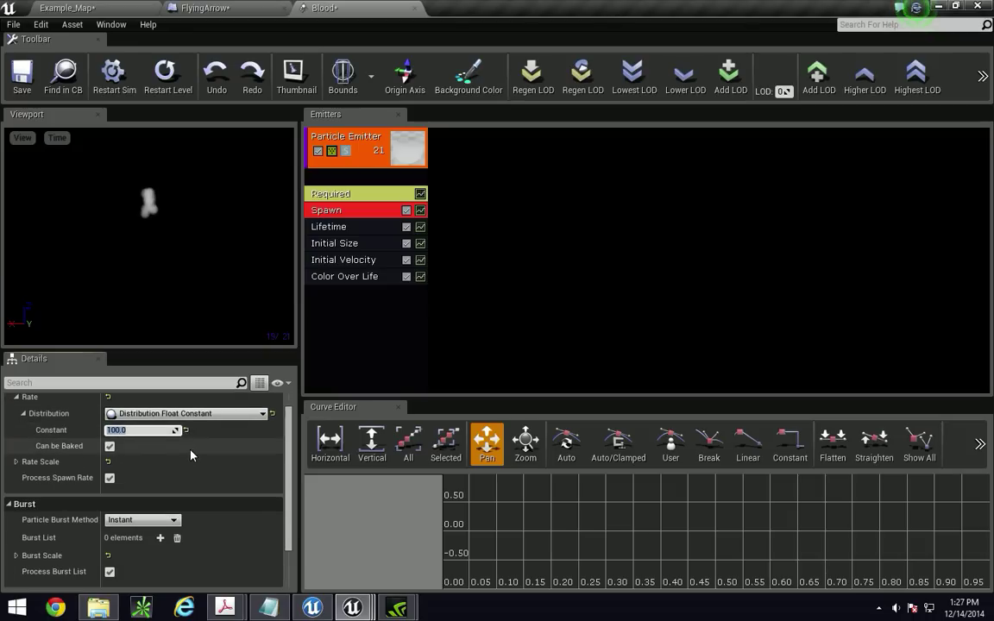
scroll(191, 455, "down", 4)
scroll(188, 453, "up", 5)
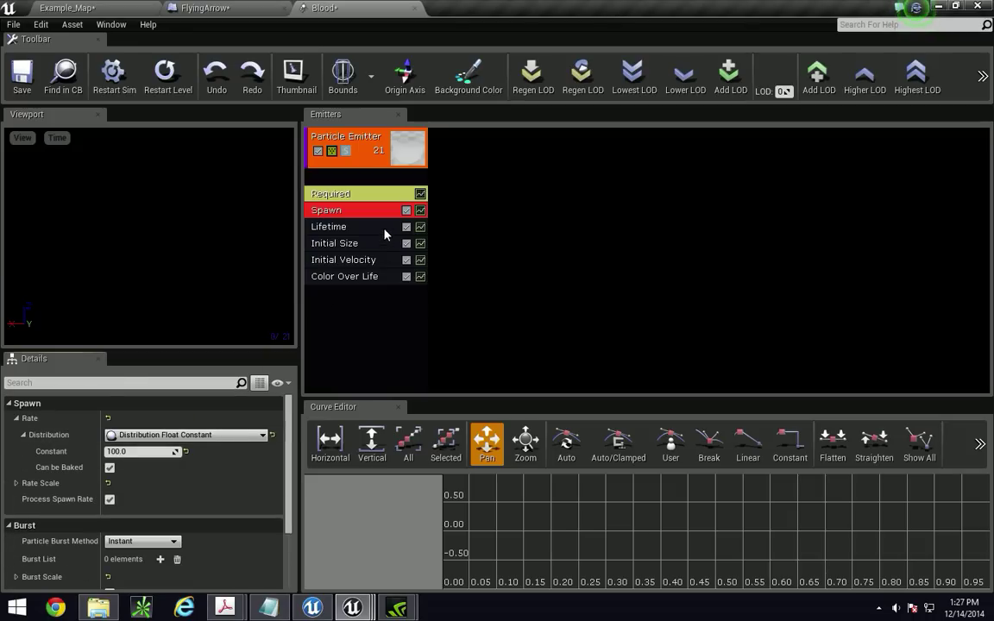
- Set the Lifetime module's maximum and minimum to 10
left_click(341, 228)
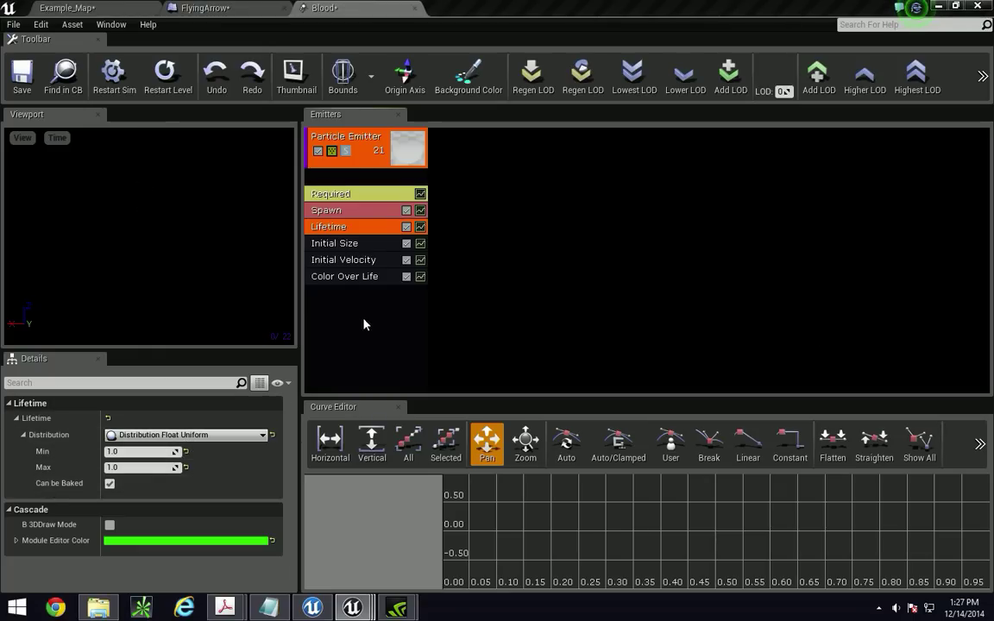
left_click(127, 467)
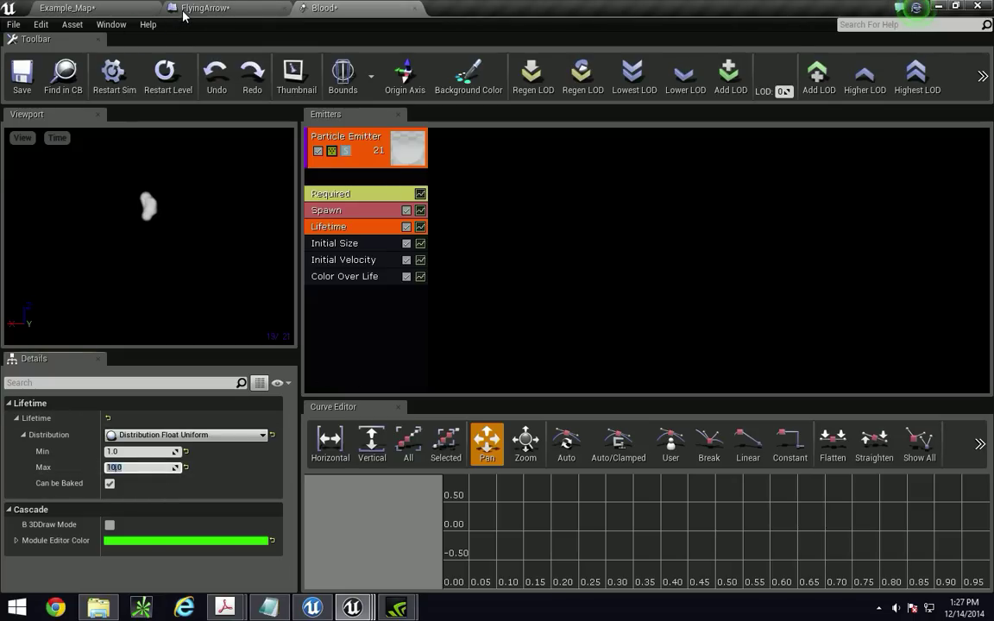
left_click(119, 452)
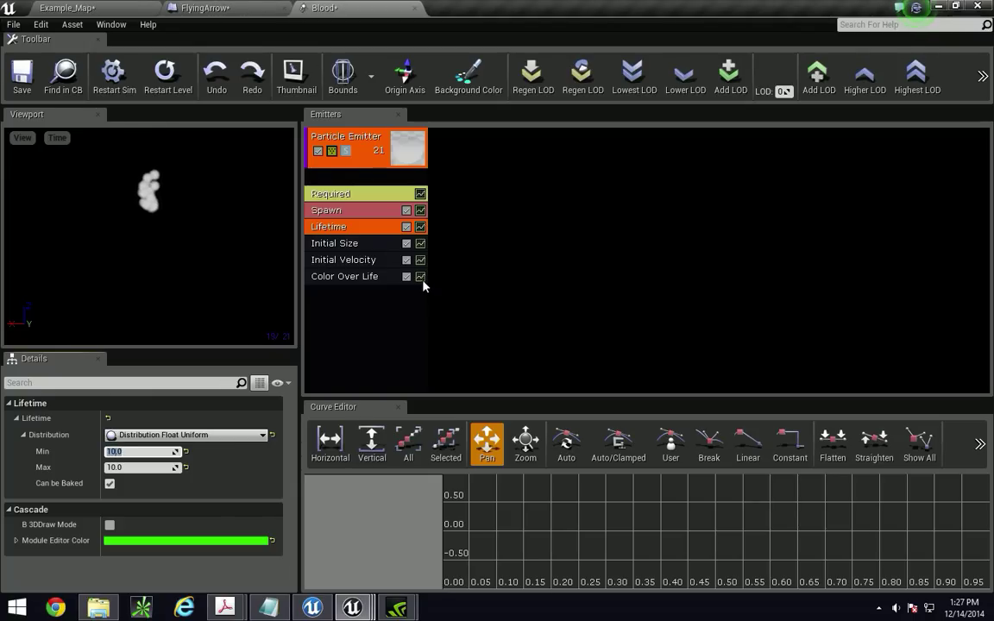
- Add a Collision module to the Blood emitter and show its properties
left_click(380, 339)
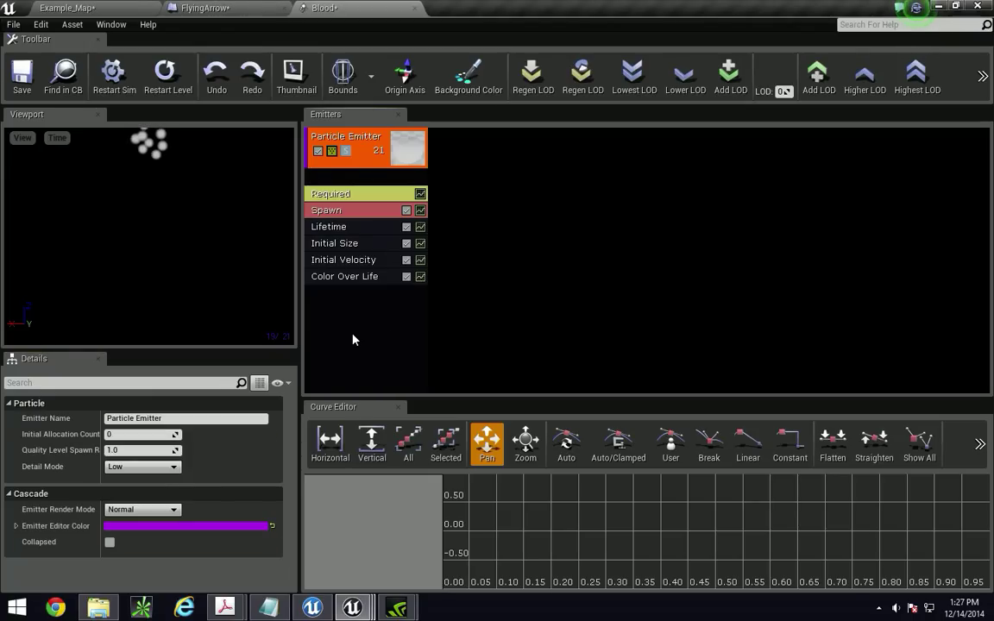
right_click(352, 339)
mouse_move(358, 342)
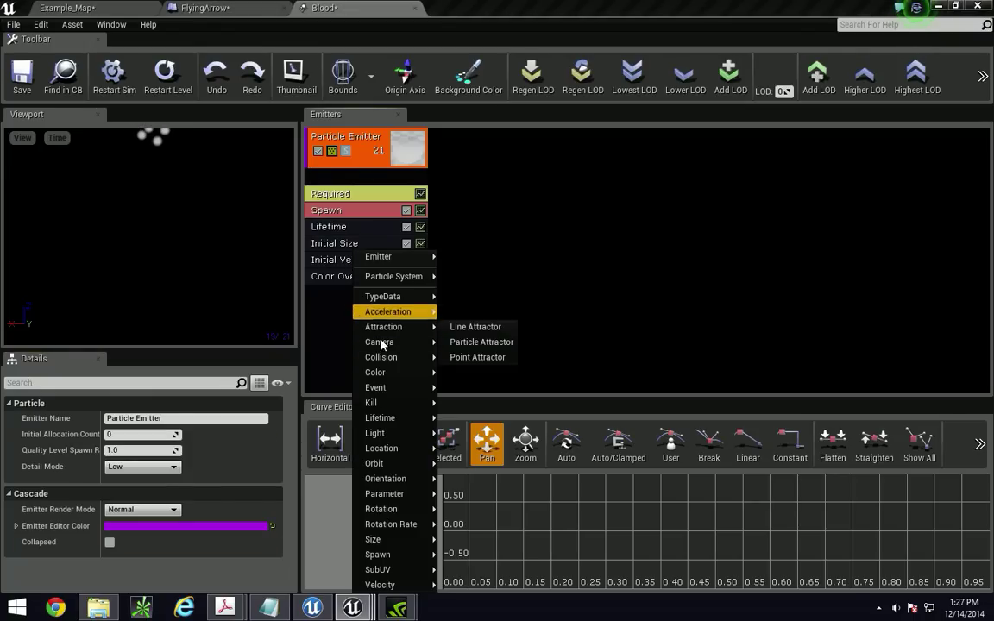
mouse_move(392, 362)
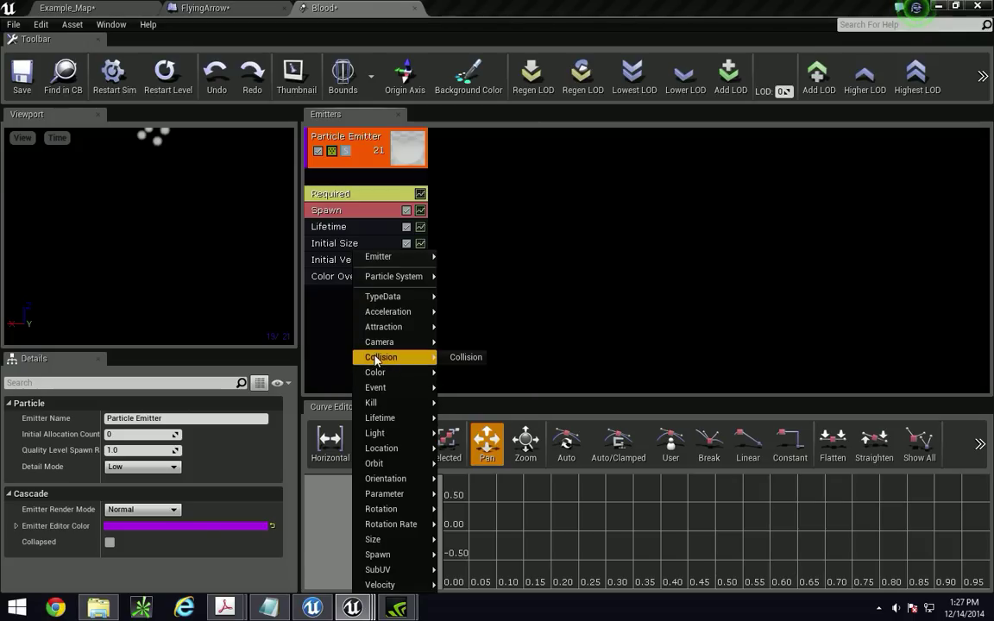
left_click(466, 357)
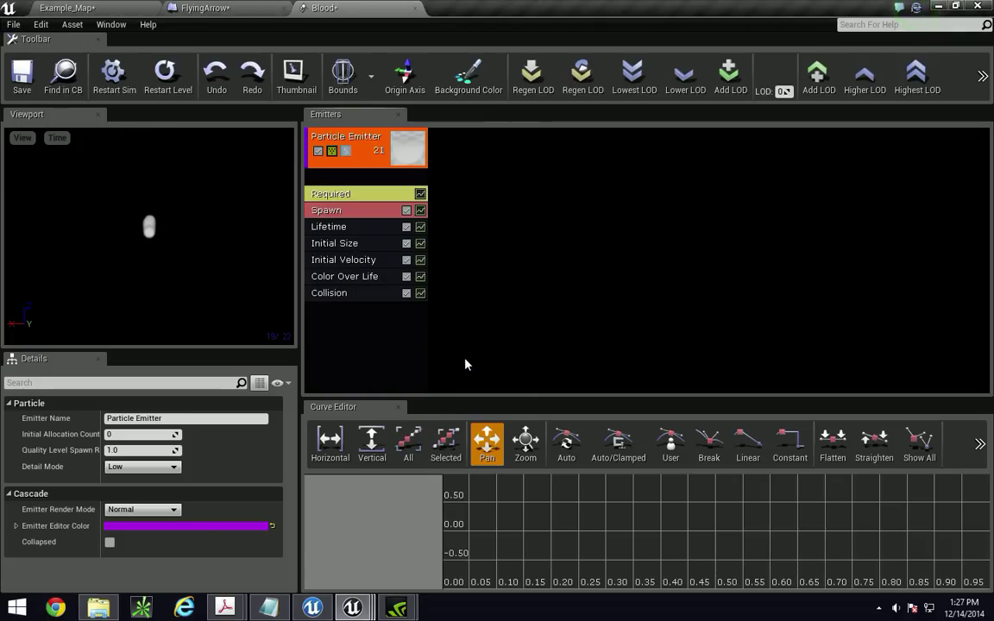
left_click(346, 295)
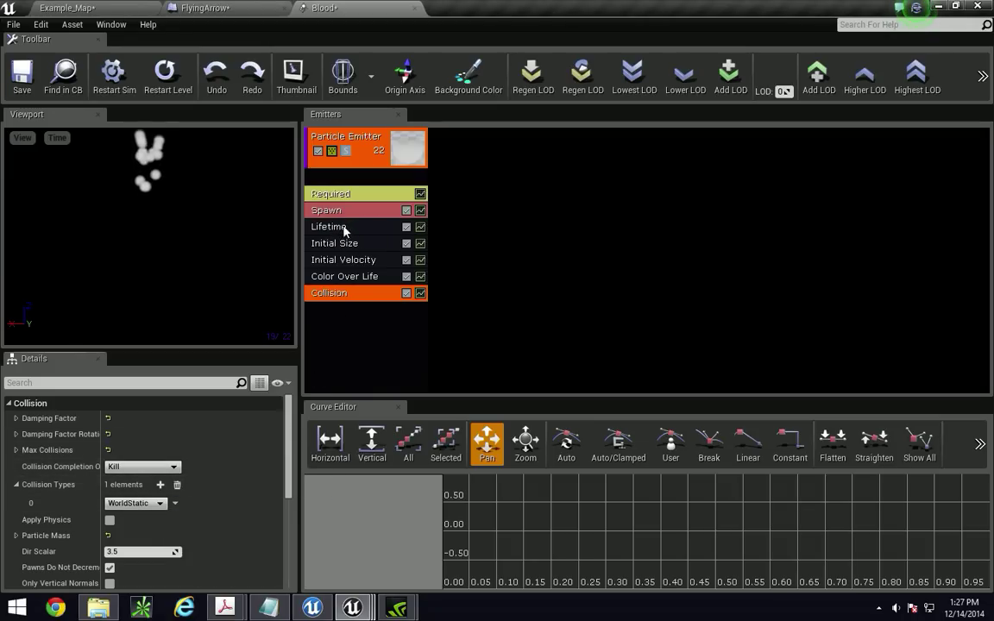
- Add a Const Acceleration module to the Blood emitter and set its Z acceleration to -980
right_click(363, 332)
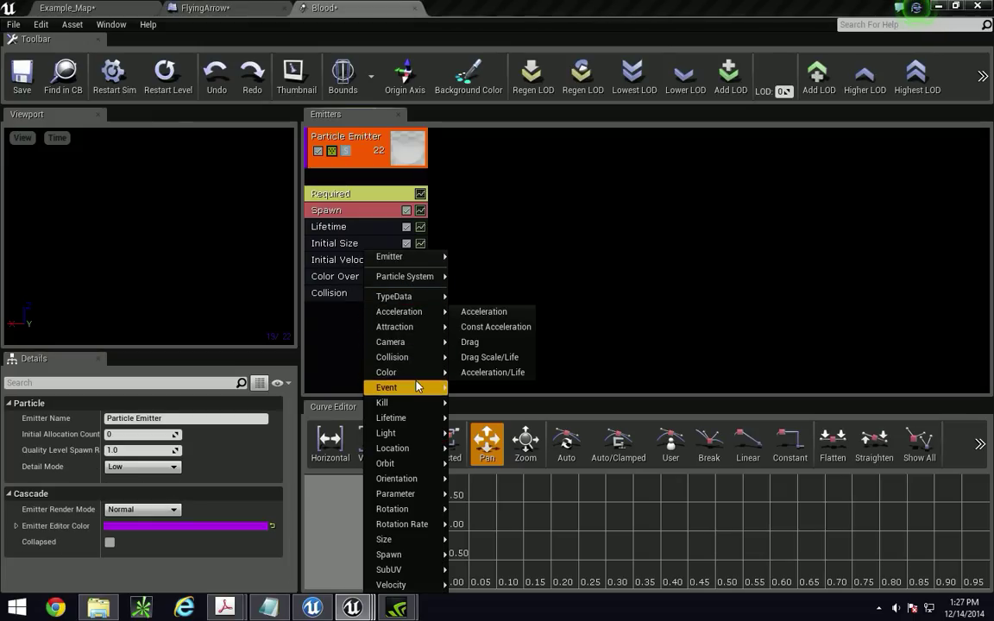
left_click(495, 327)
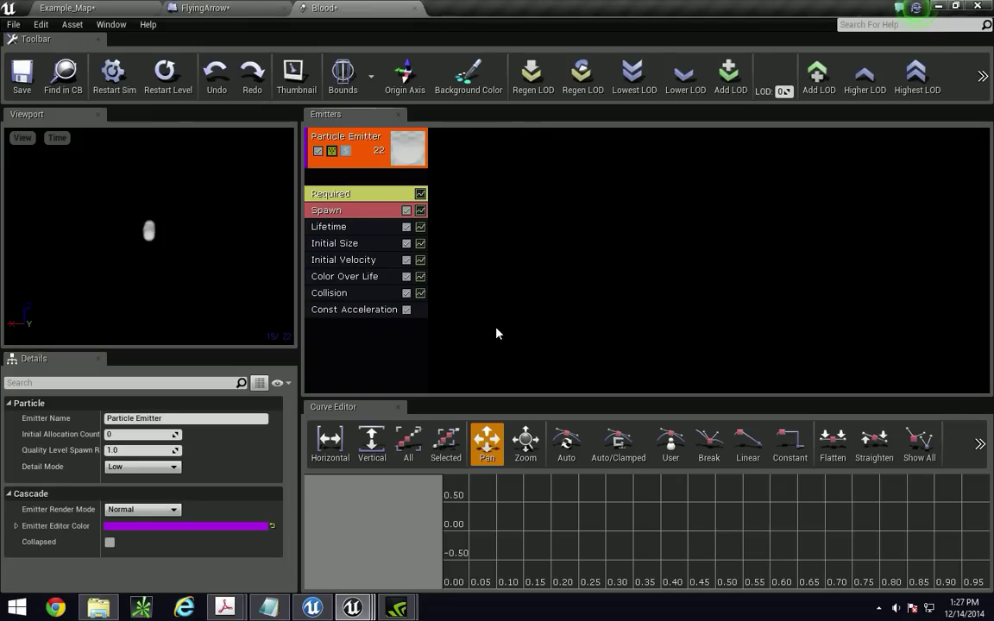
left_click(362, 310)
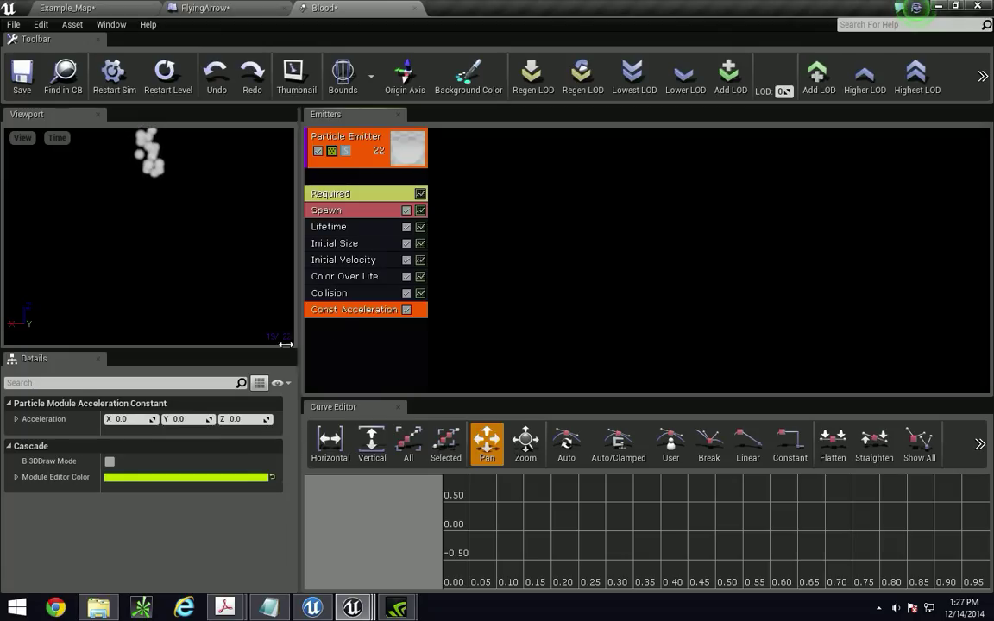
left_click(243, 419)
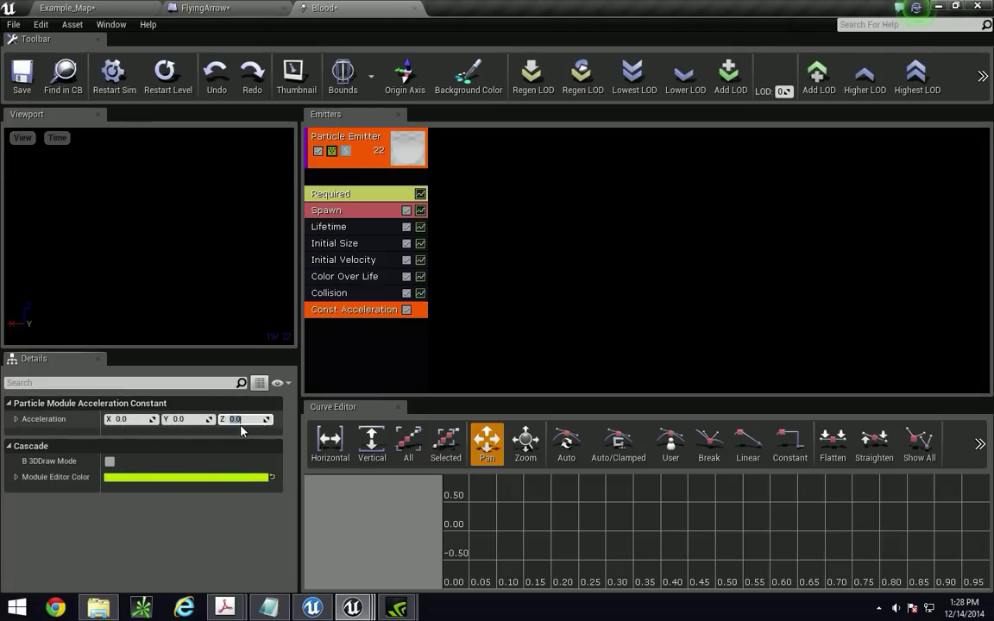
type("-2")
key("Return")
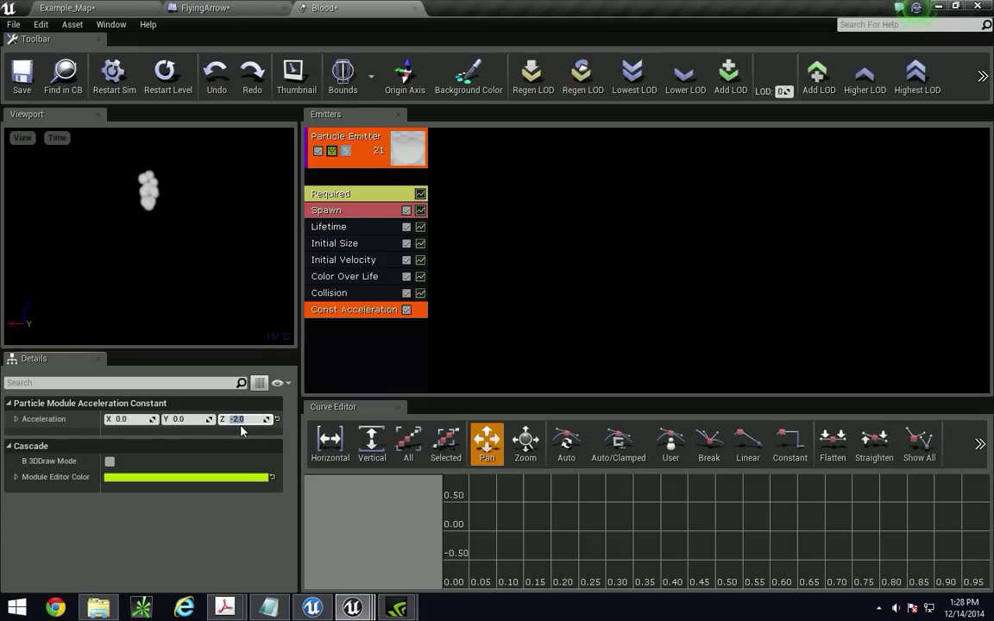
left_click(248, 419)
double_click(248, 418)
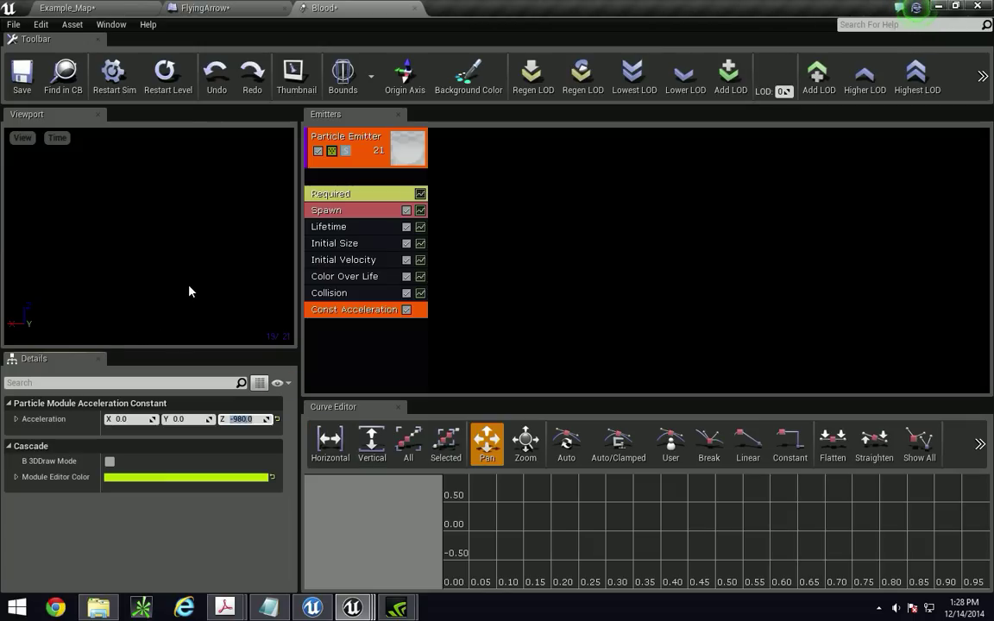
- Set the Lifetime module's minimum and maximum to 2
left_click(350, 228)
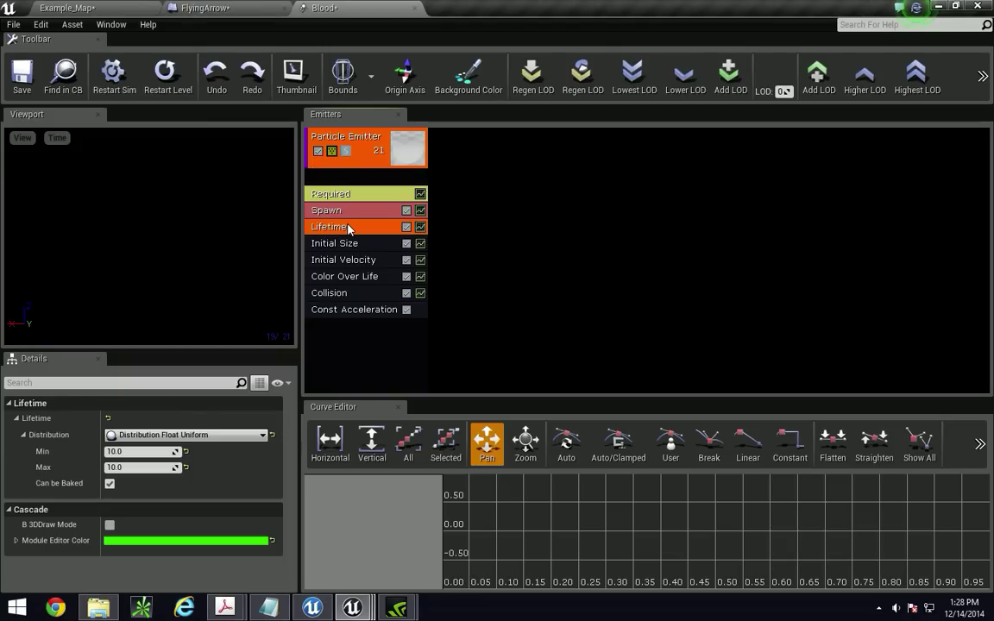
left_click(134, 466)
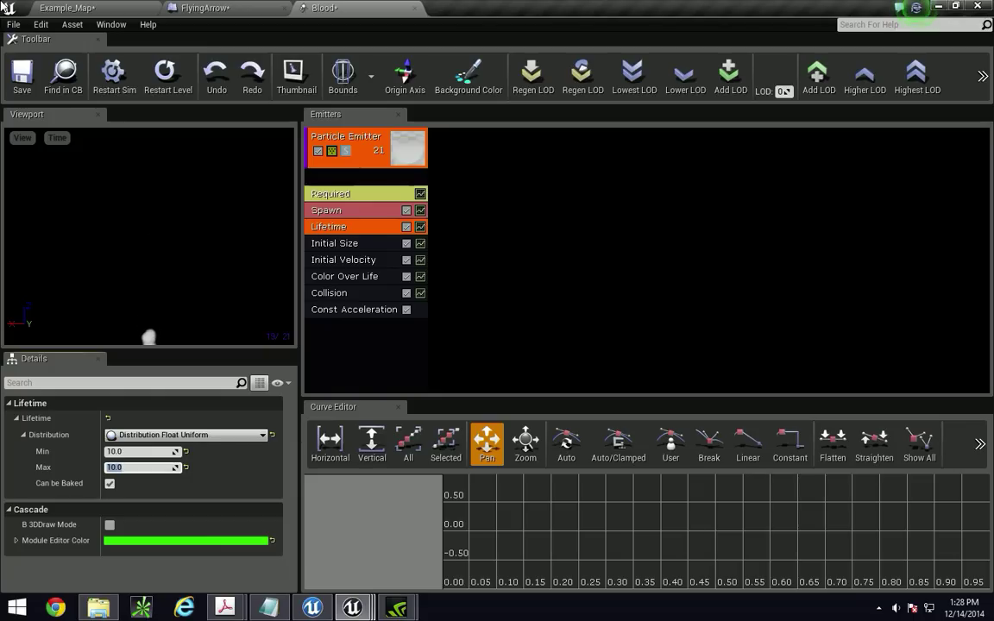
left_click(149, 452)
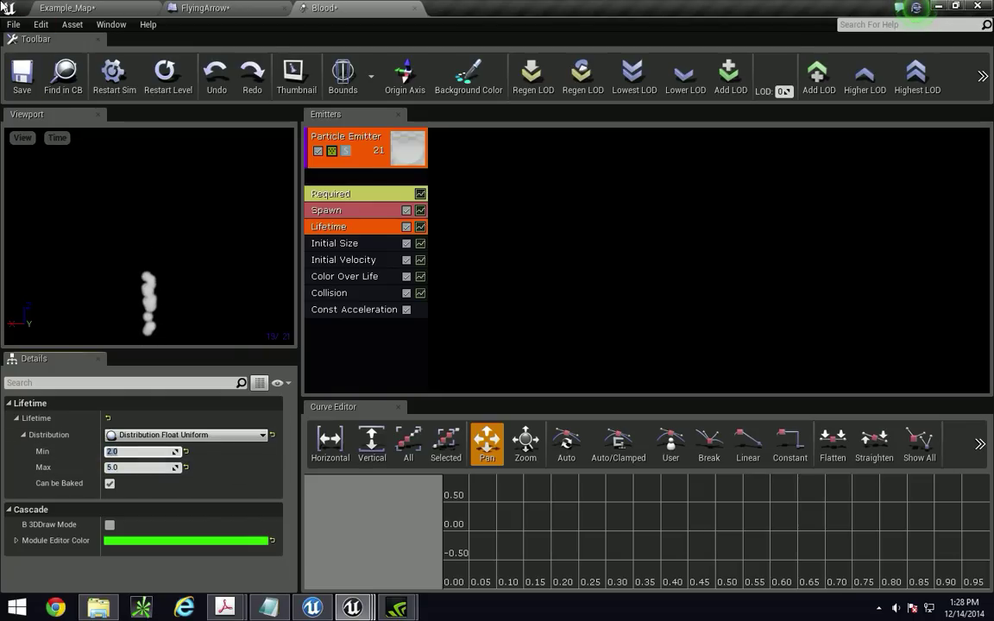
left_click(125, 468)
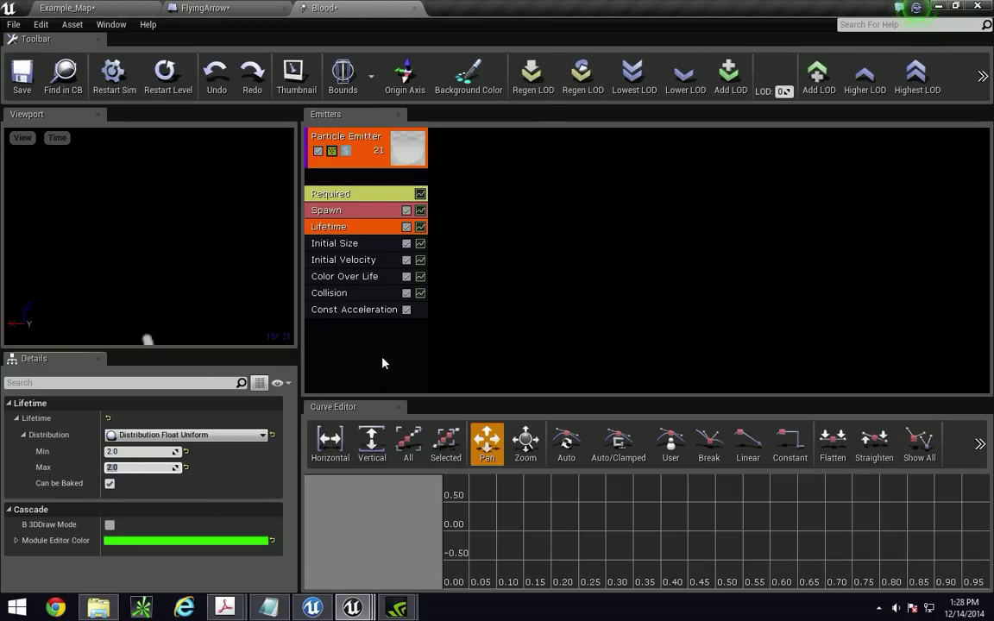
- Switch Color Over Life to a Distribution Vector Constant and set its X value to 10 for red particles
left_click(351, 280)
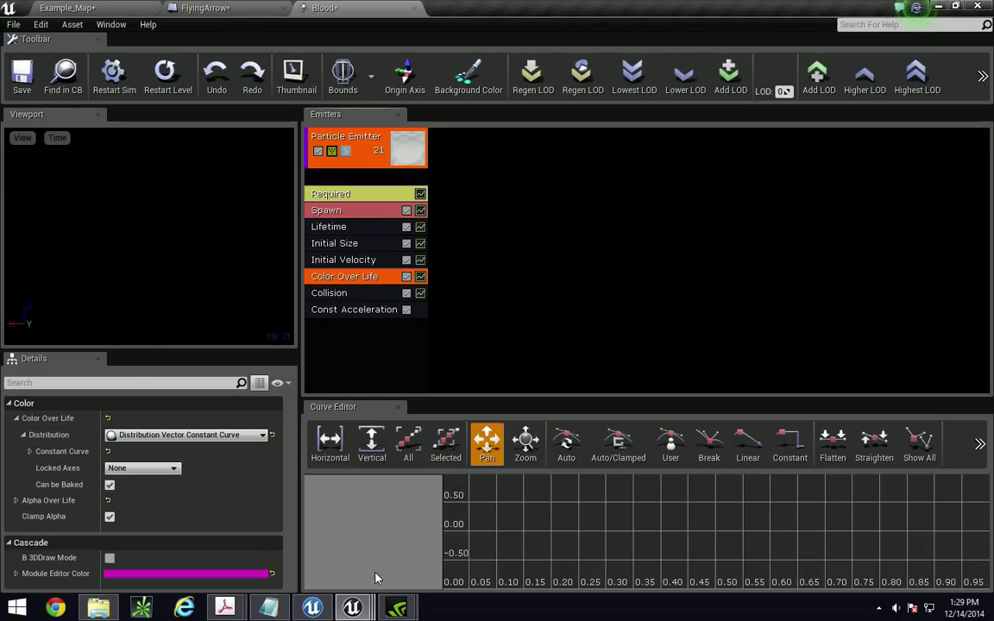
left_click(231, 435)
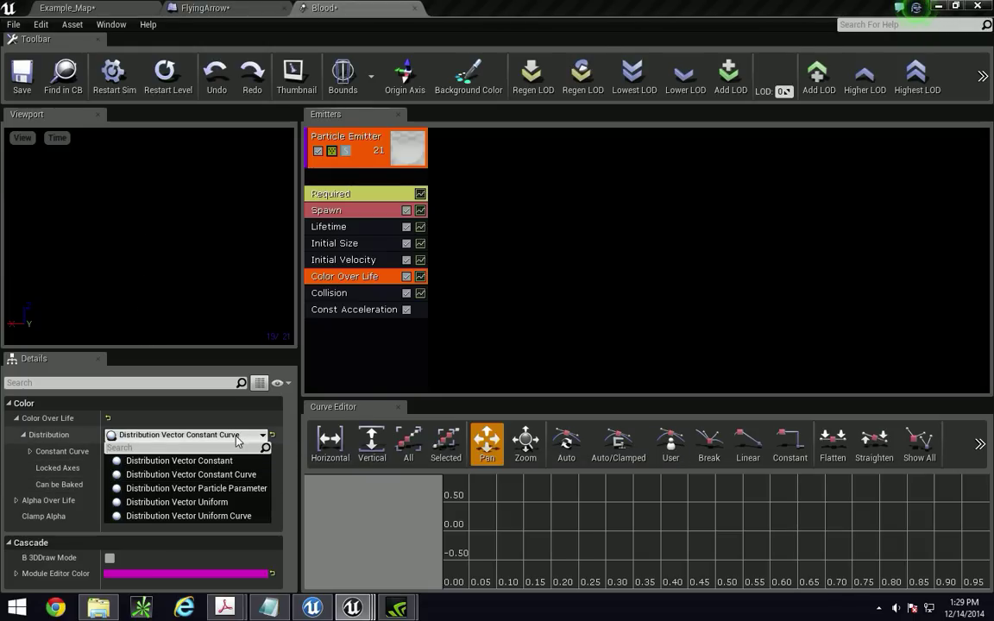
left_click(181, 461)
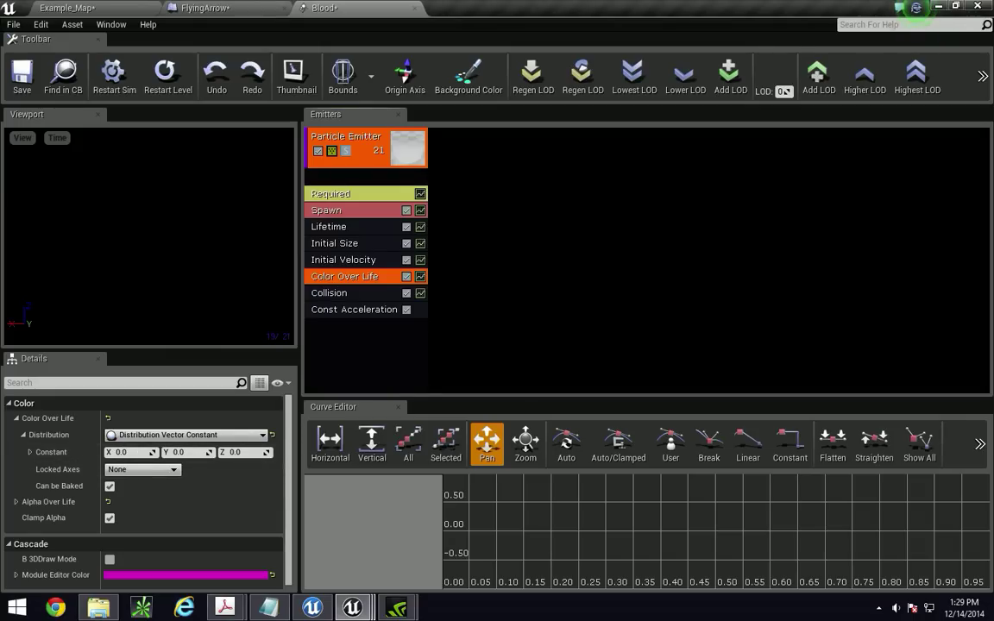
left_click(131, 452)
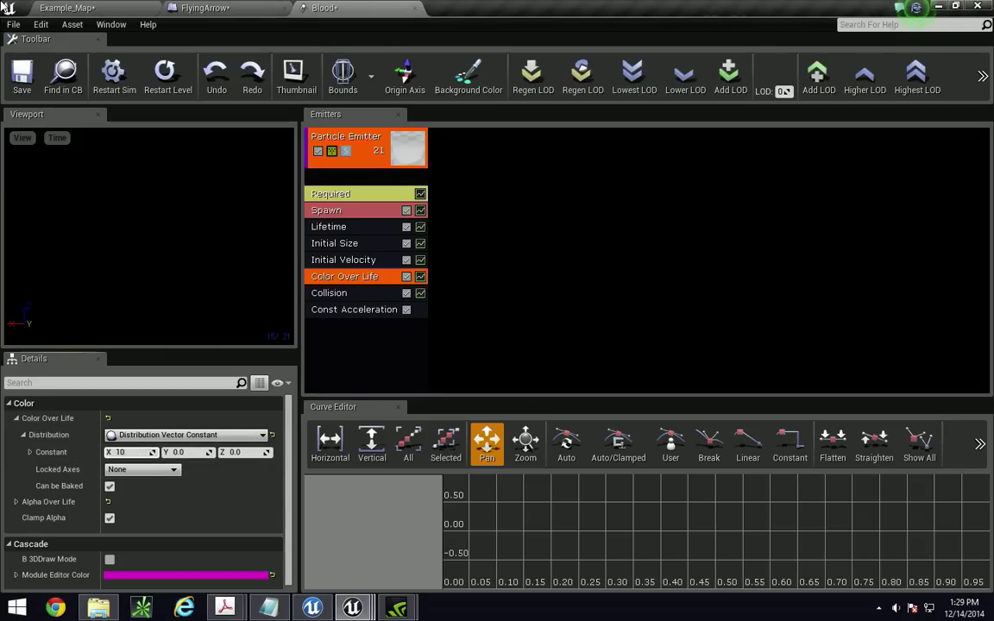
type("10")
key("Return")
- In the Initial Size module, set the maximum start size to 10 on X, Y and Z
left_click(356, 245)
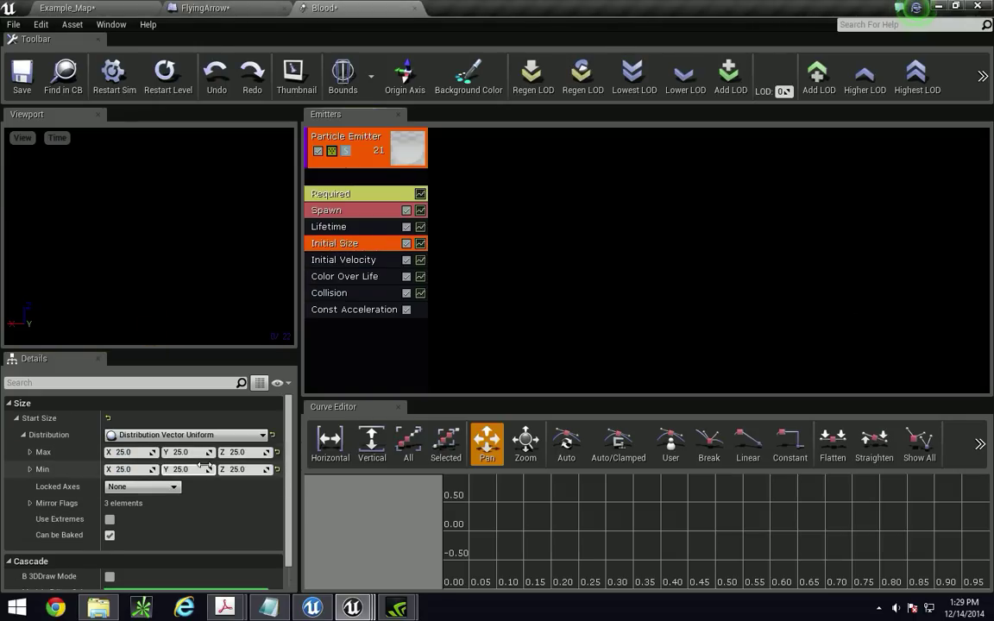
left_click(150, 455)
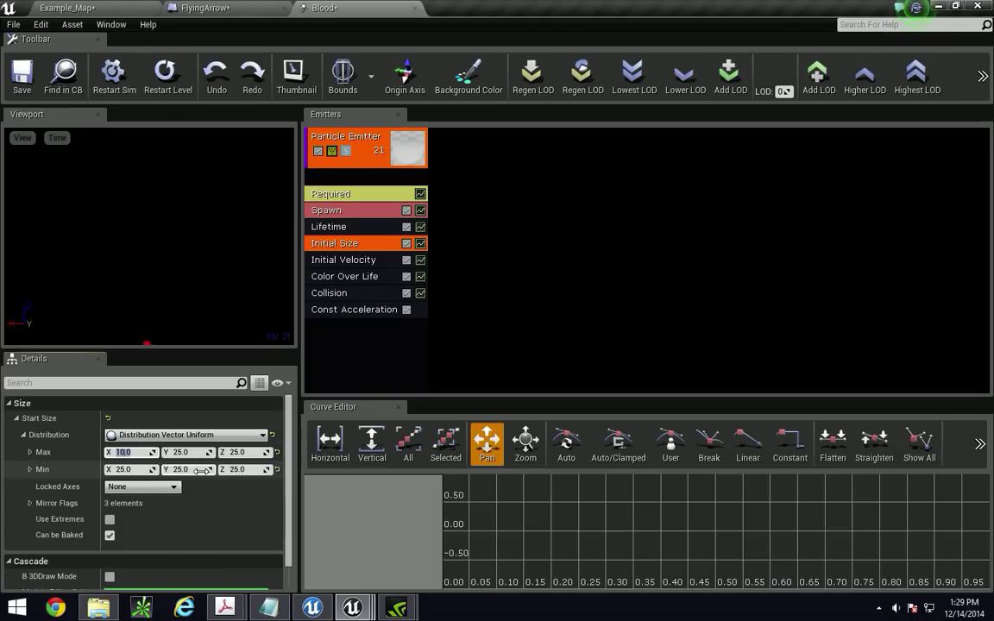
key("Tab")
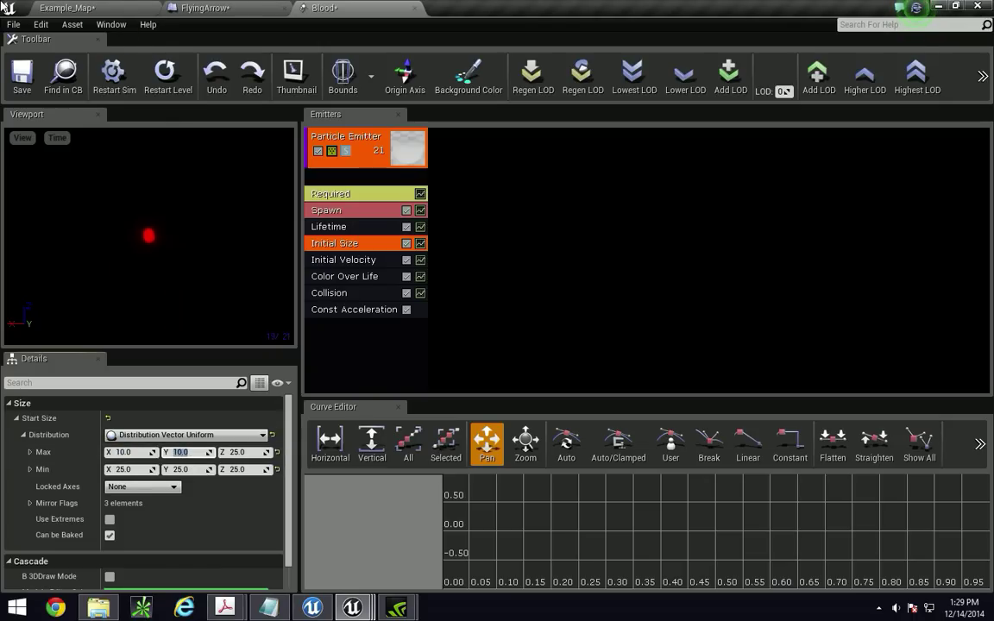
key("Tab")
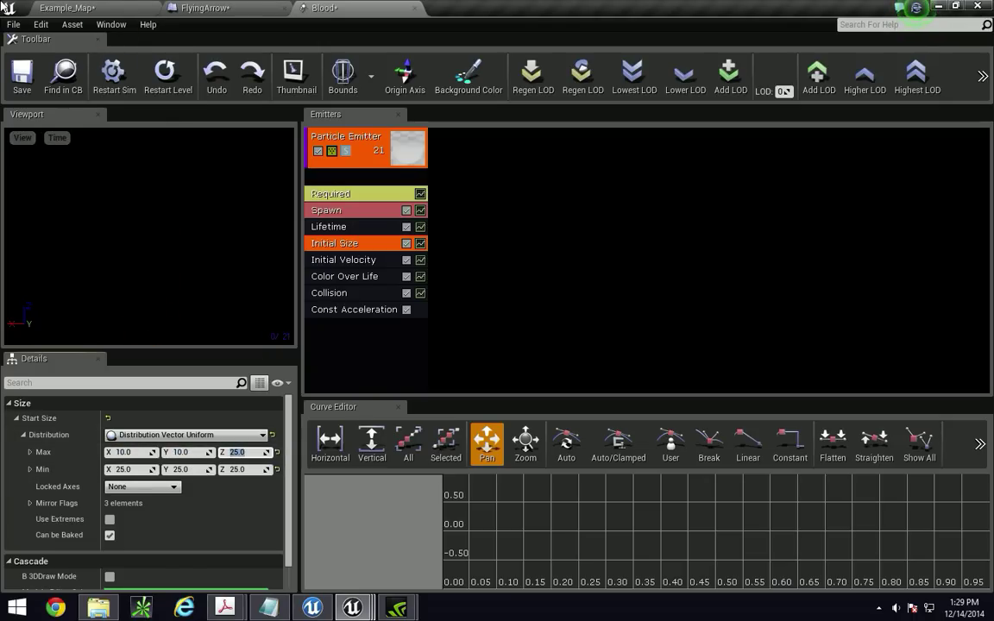
type("10")
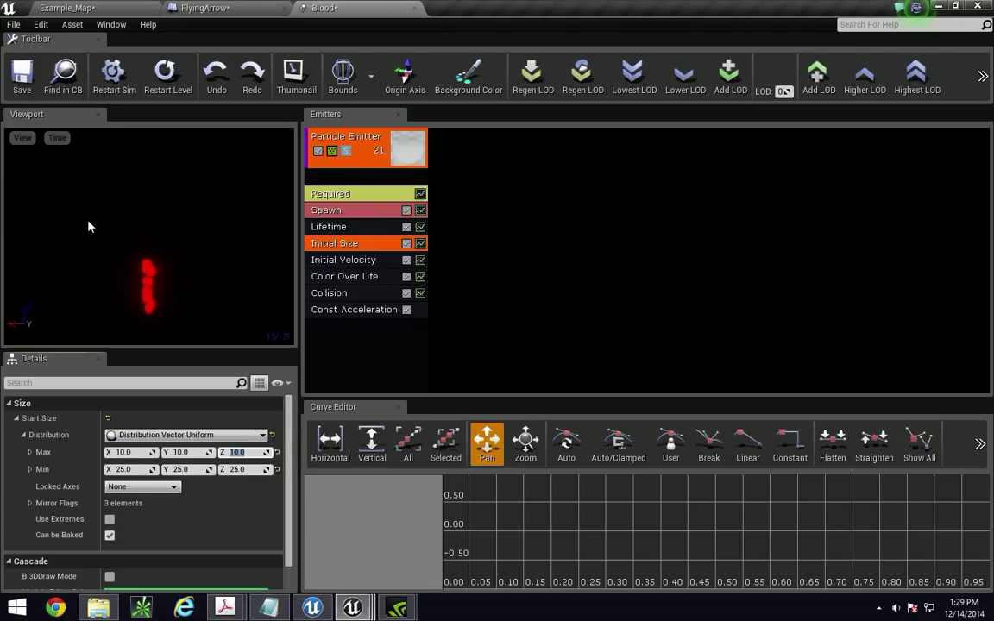
key("Return")
- In the Initial Size module, set the minimum start size to 2 on X, Y and Z, and save the Blood particle system
left_click(124, 469)
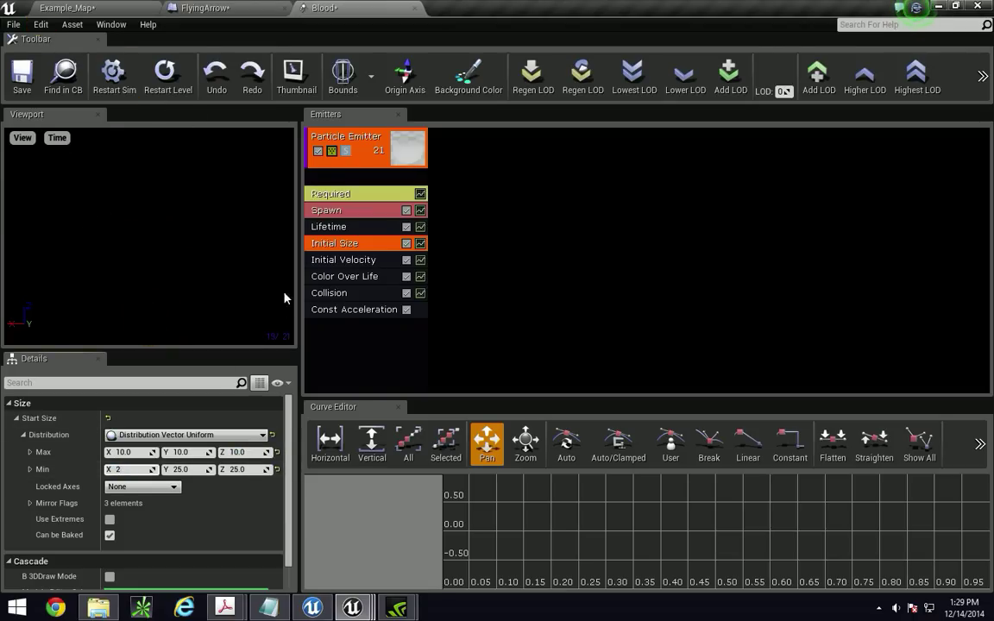
key("Tab")
type("2")
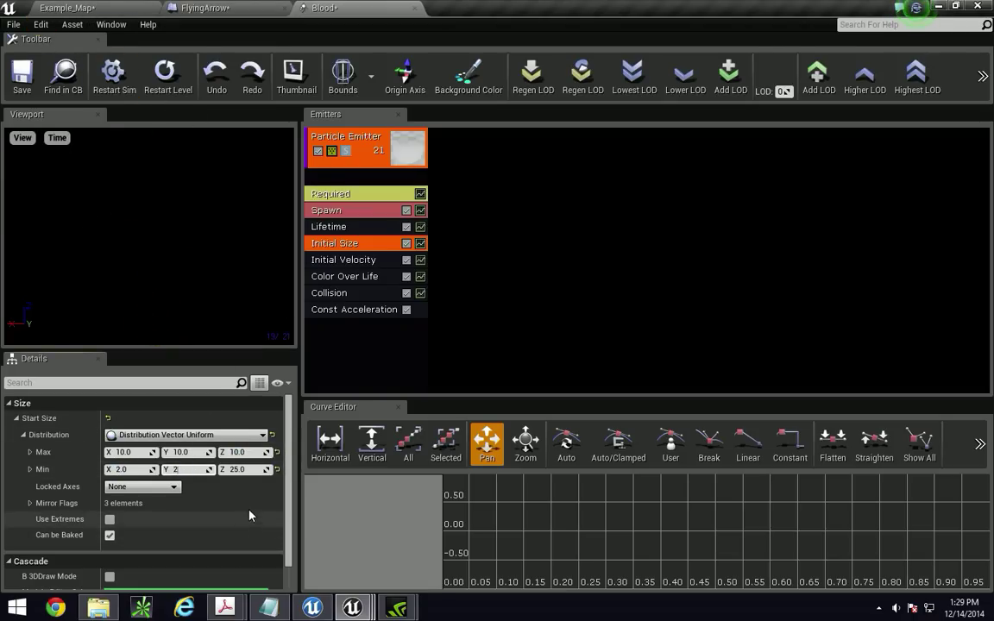
key("Tab")
type("2")
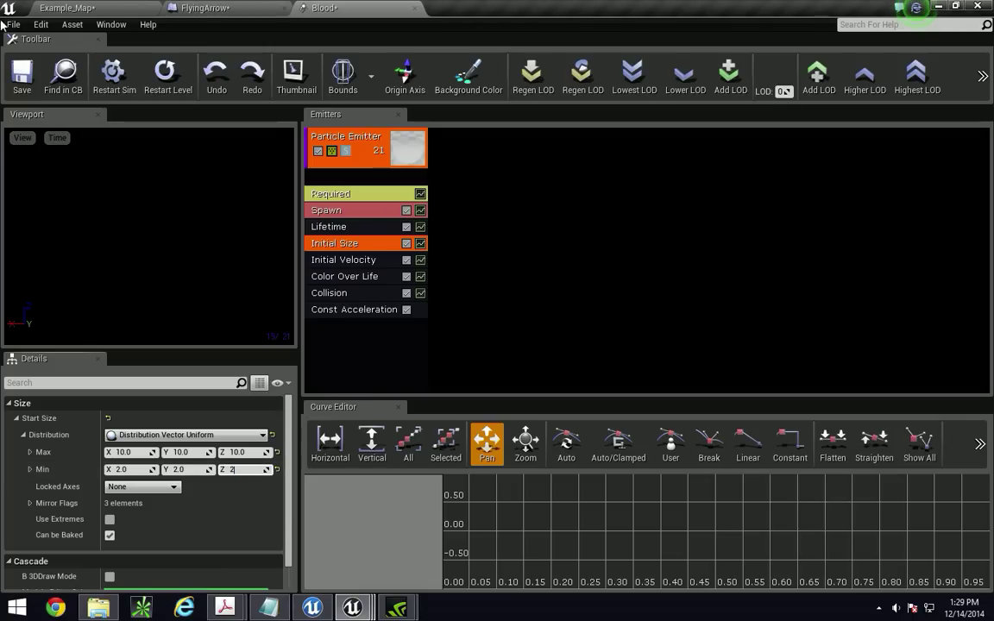
left_click(179, 469)
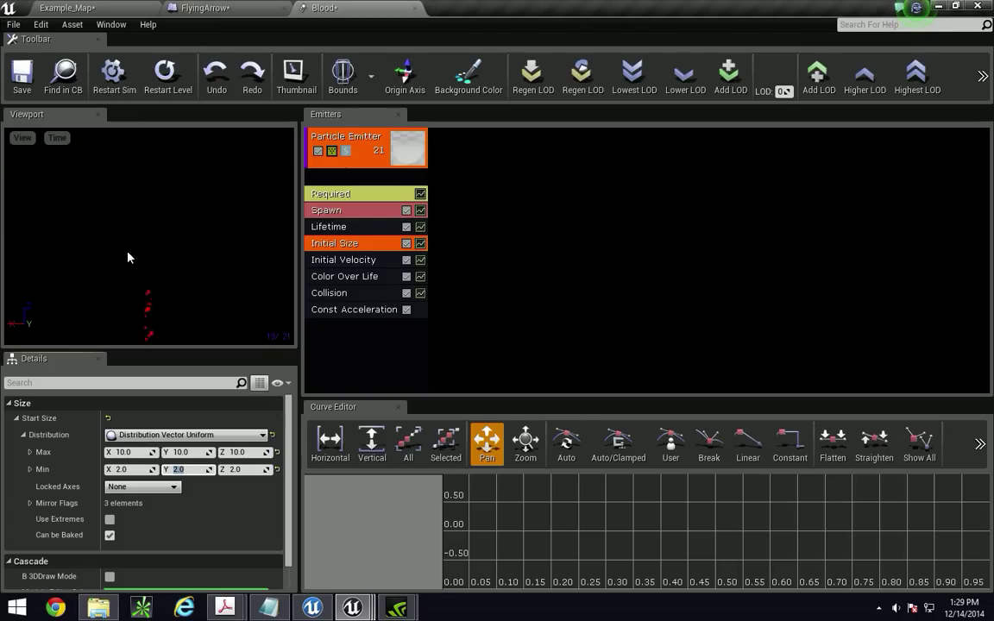
left_click(21, 79)
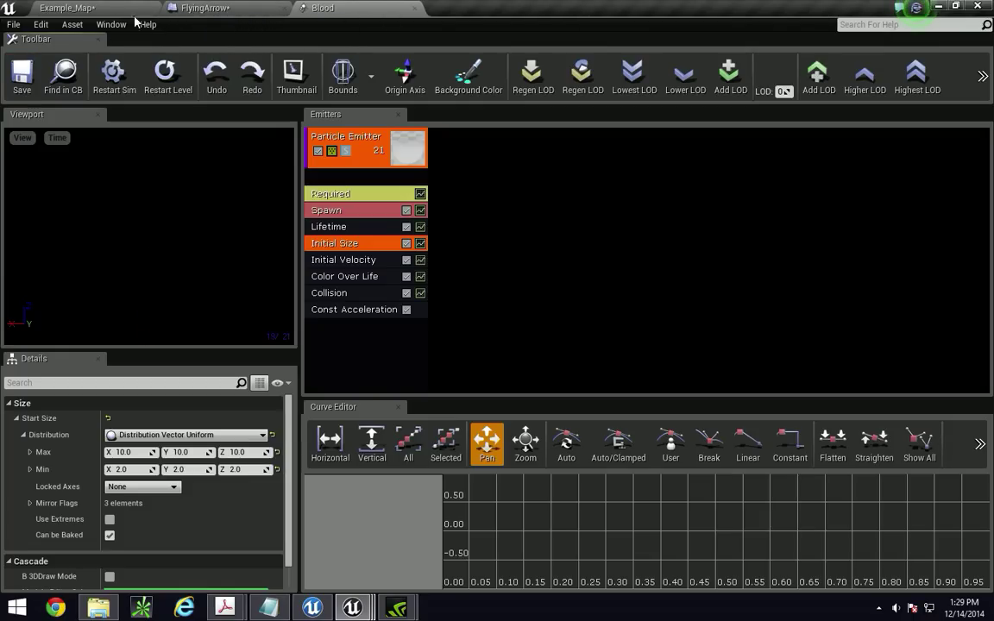
- Examine the hit logic in the FlyingArrow event graph, from the capsule trace and branches through to the Destroy Actor node
left_click(204, 8)
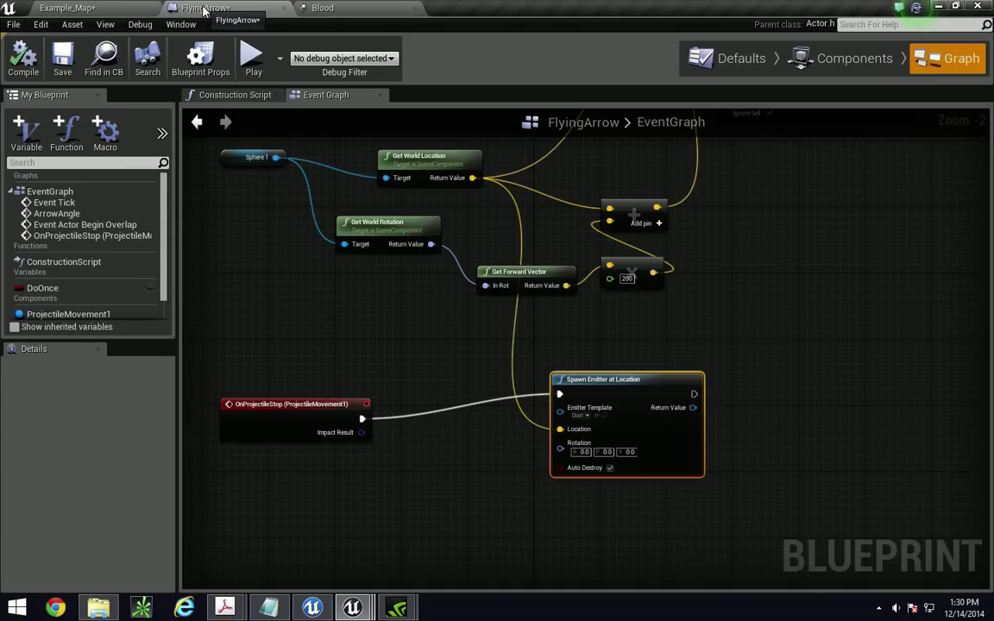
scroll(438, 462, "down", 2)
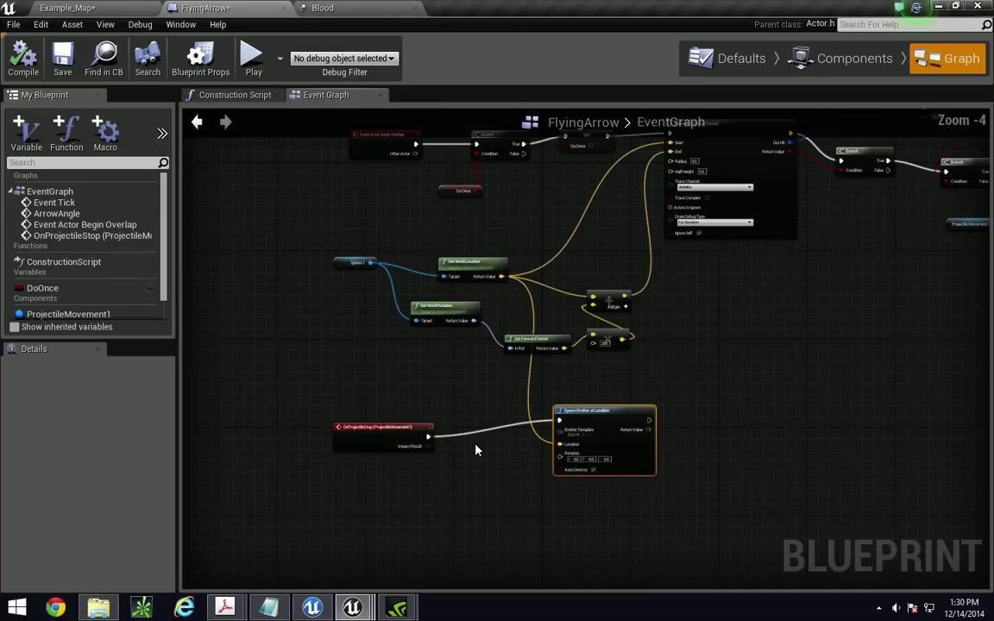
right_click_drag(493, 453, 192, 531)
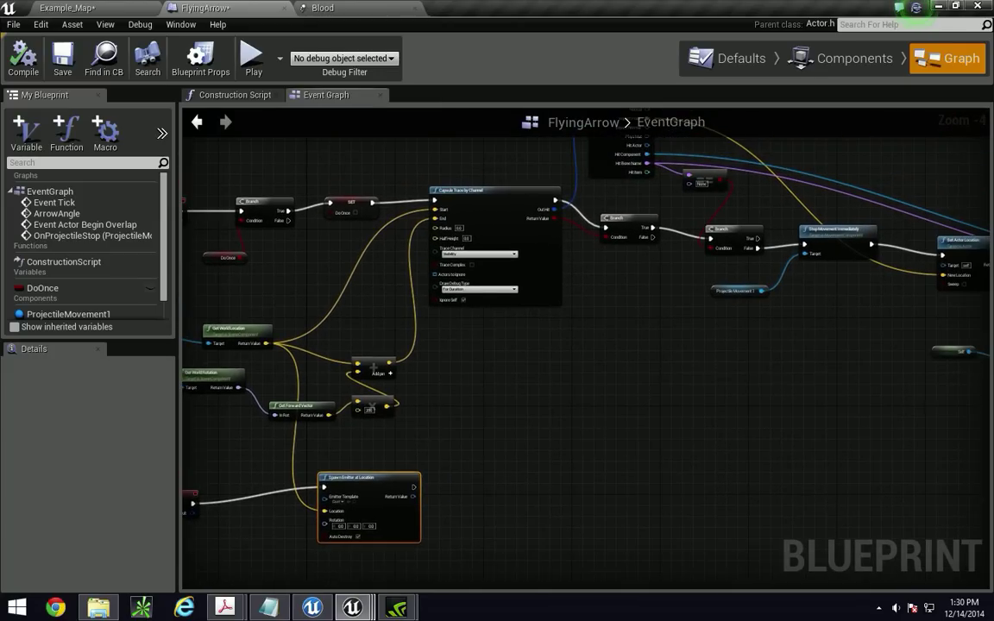
right_click_drag(808, 355, 519, 404)
scroll(567, 361, "up", 1)
right_click_drag(451, 353, 647, 423)
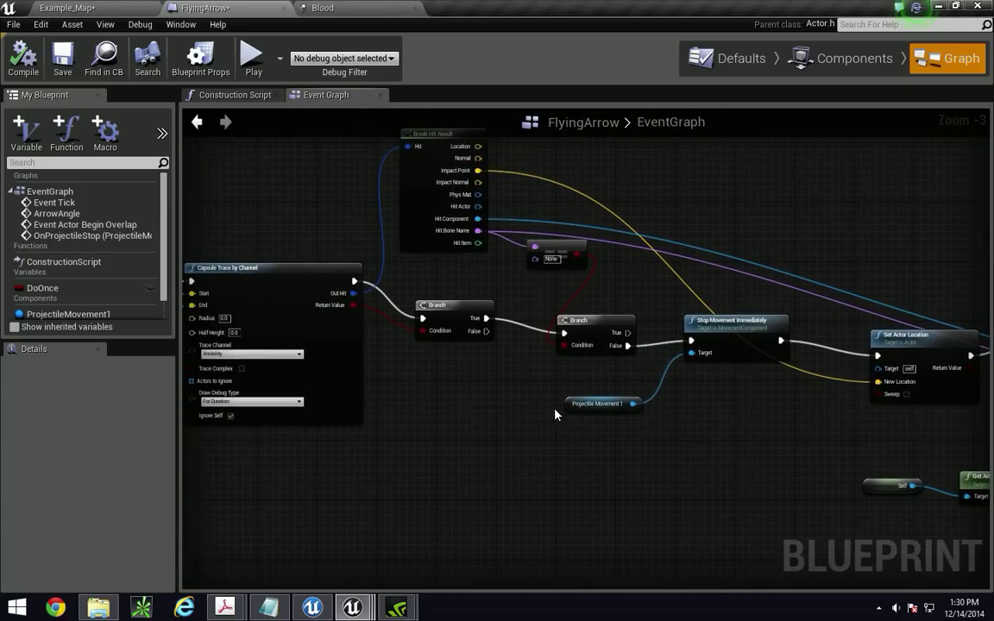
scroll(524, 404, "down", 2)
right_click_drag(409, 394, 429, 346)
scroll(440, 349, "up", 2)
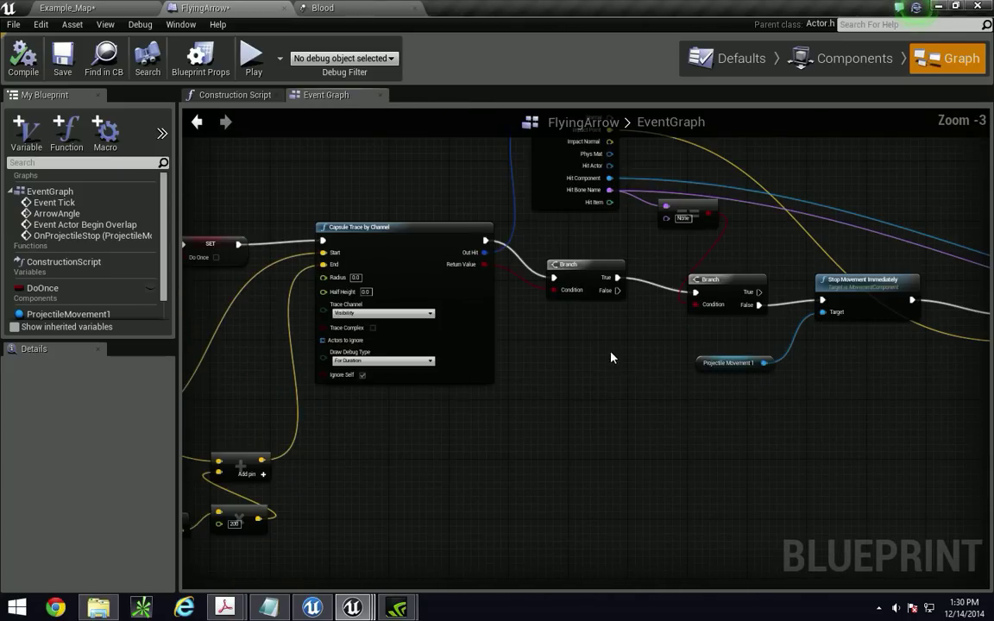
right_click_drag(610, 357, 490, 391)
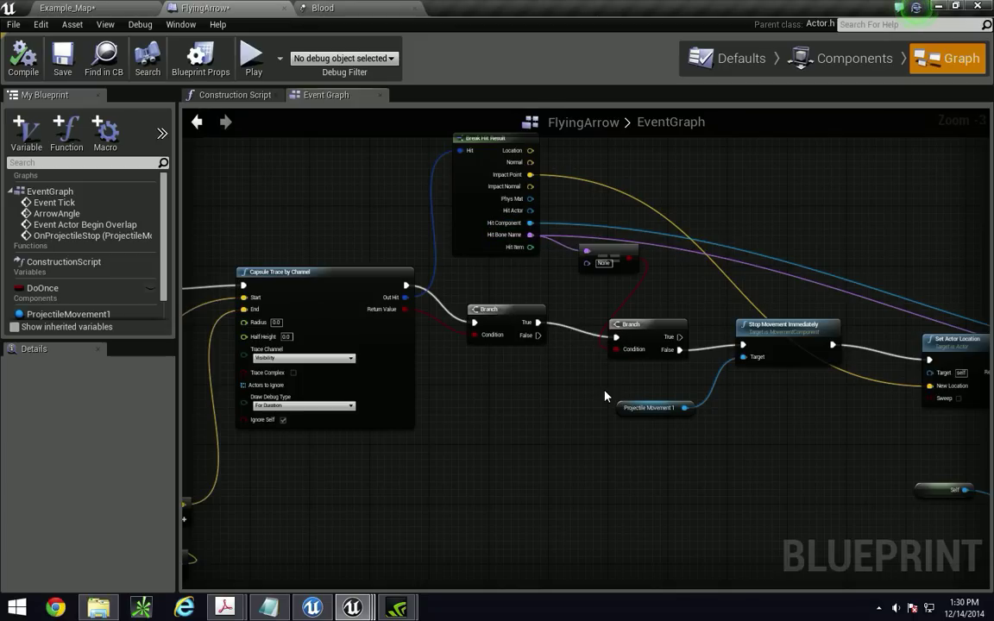
right_click_drag(839, 438, 108, 397)
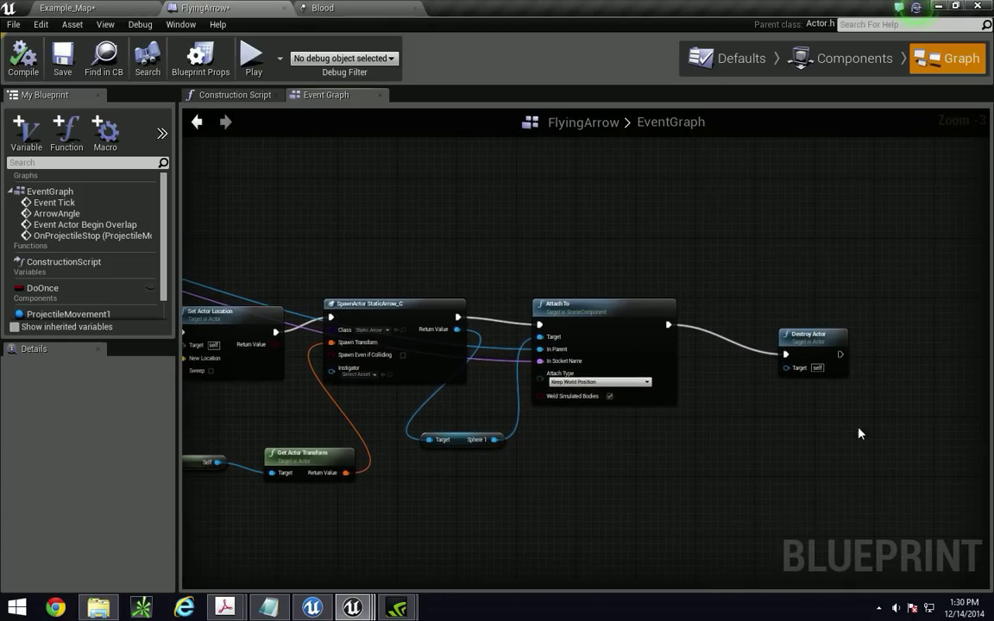
- Move Destroy Actor farther from Attach To and insert a Spawn Emitter at Location node between them, with Blood as its emitter template
right_click_drag(891, 438, 826, 439)
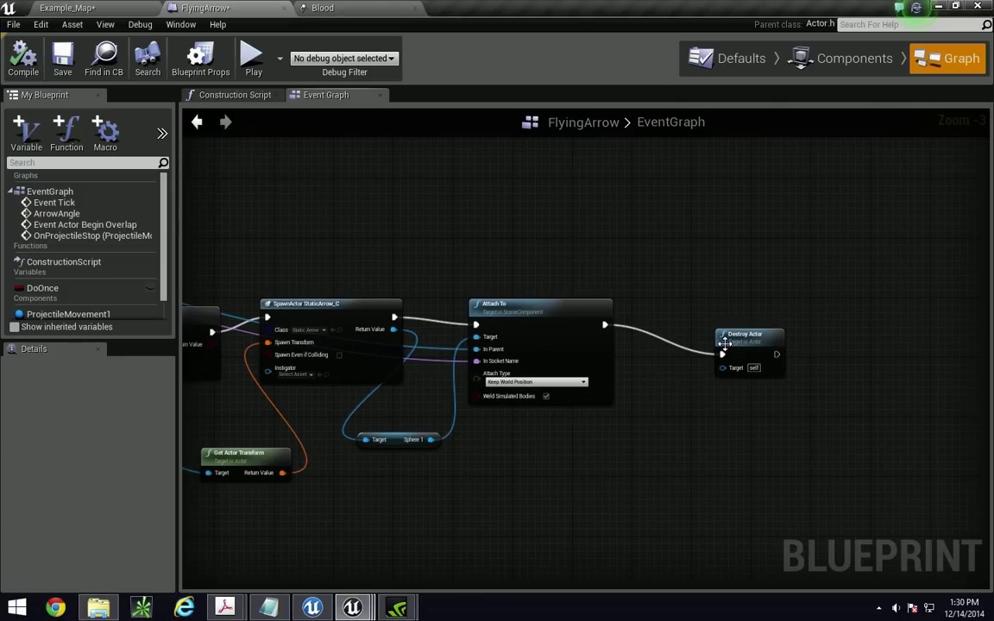
left_click_drag(747, 341, 886, 317)
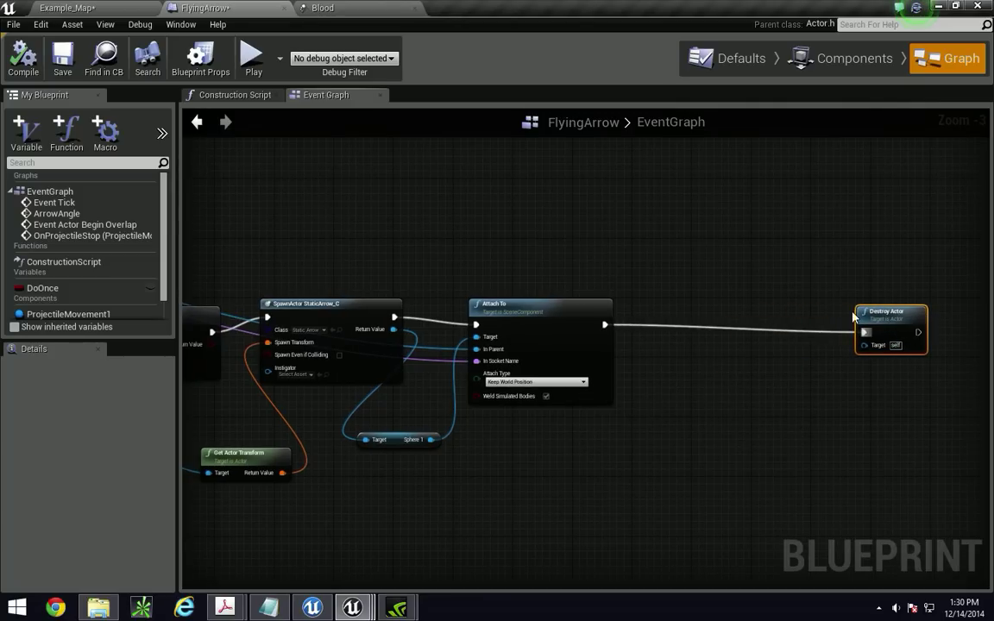
right_click_drag(744, 372, 632, 365)
scroll(555, 351, "up", 1)
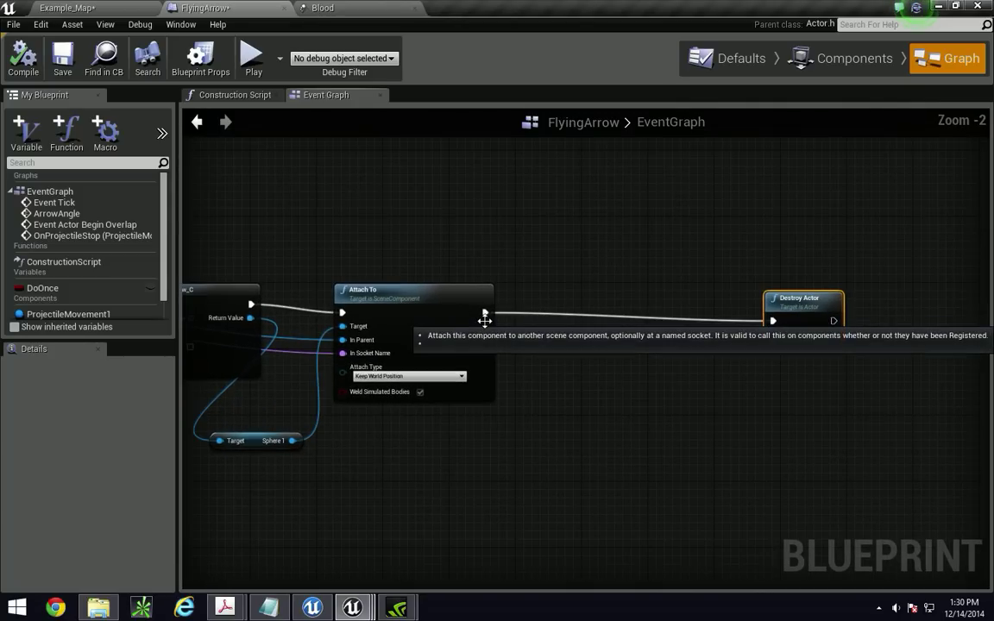
left_click_drag(488, 316, 560, 320)
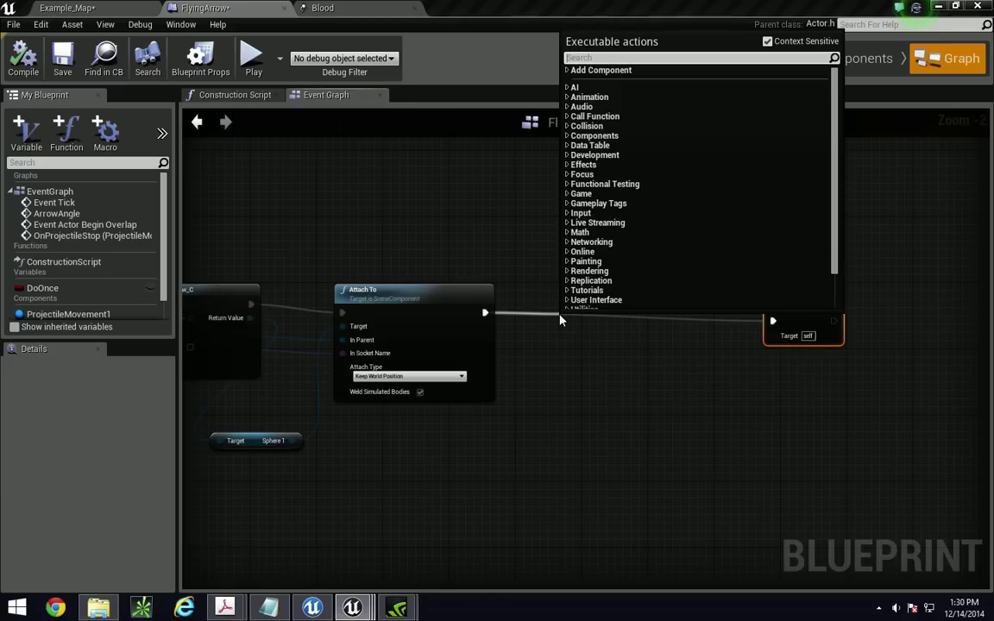
type("emitter")
key("Return")
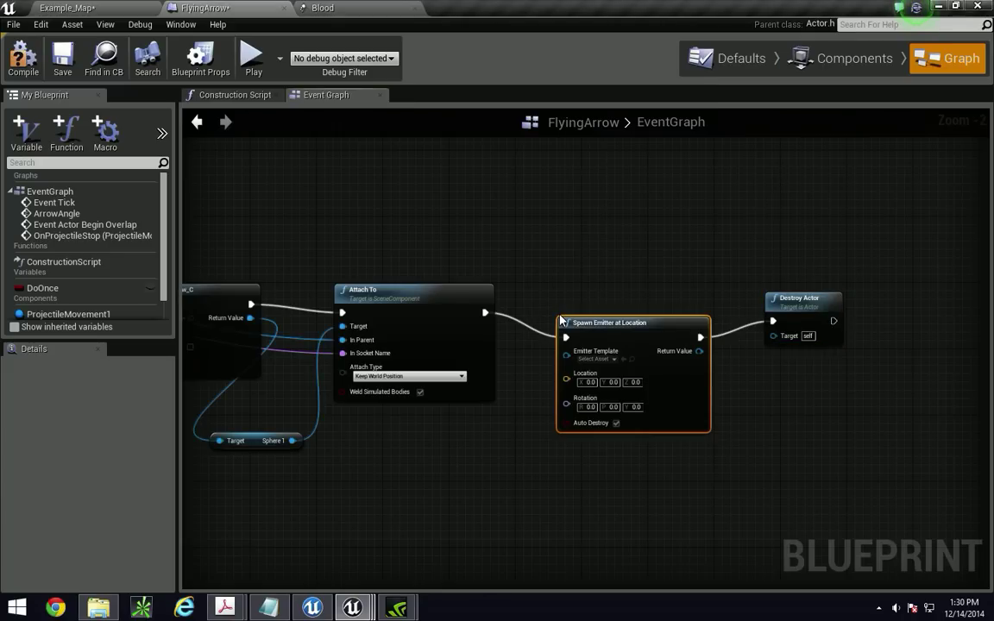
left_click(614, 360)
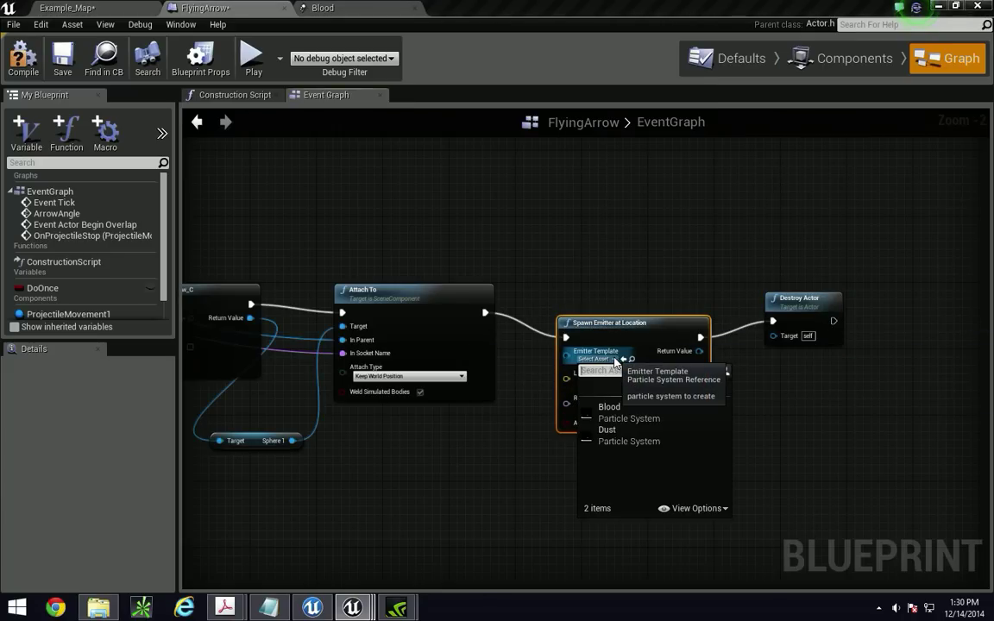
left_click(608, 406)
- Connect the Impact Point output of Break Hit Result to the Location input of the Blood Spawn Emitter at Location node
right_click_drag(608, 438, 687, 382)
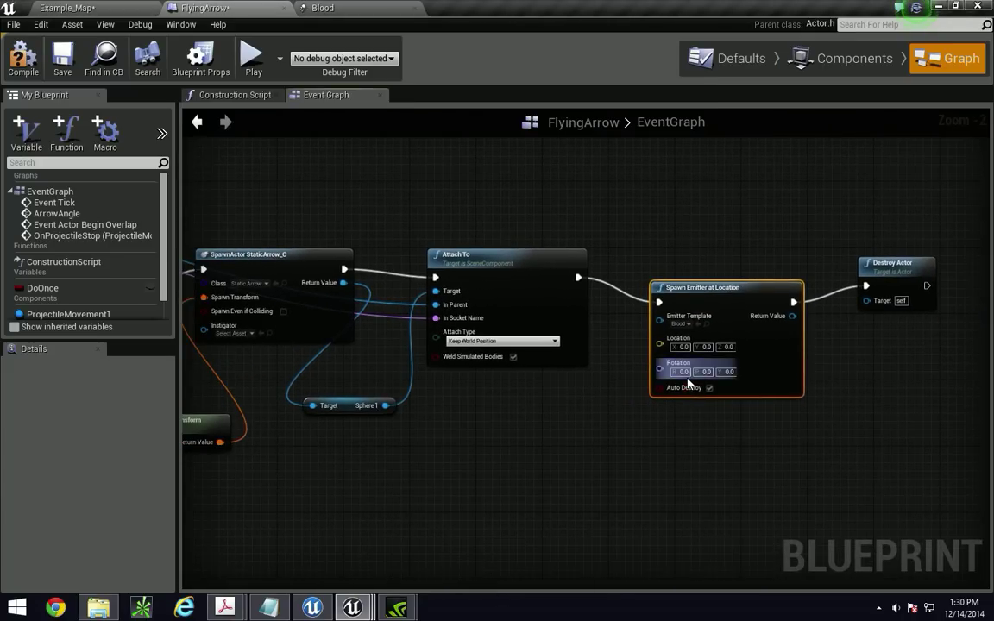
scroll(660, 355, "down", 2)
right_click_drag(480, 435, 679, 465)
scroll(494, 395, "up", 2)
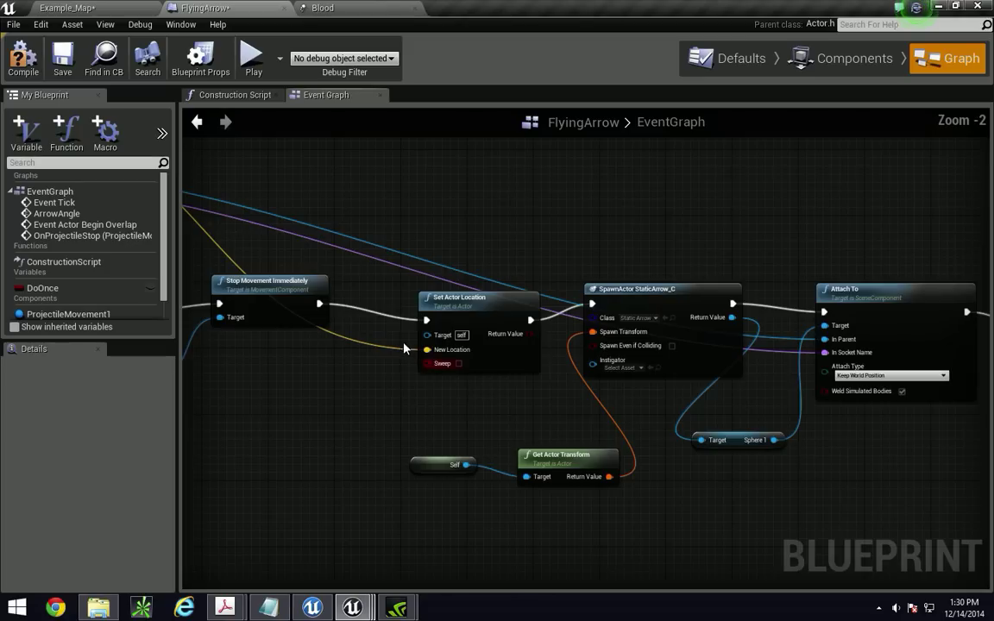
right_click_drag(535, 371, 527, 380)
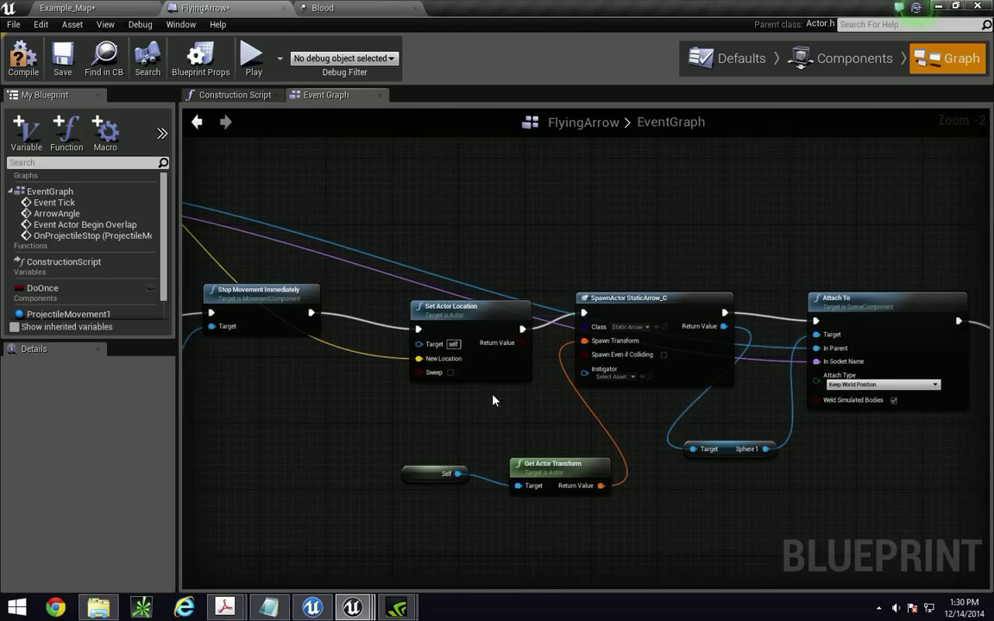
scroll(571, 432, "down", 4)
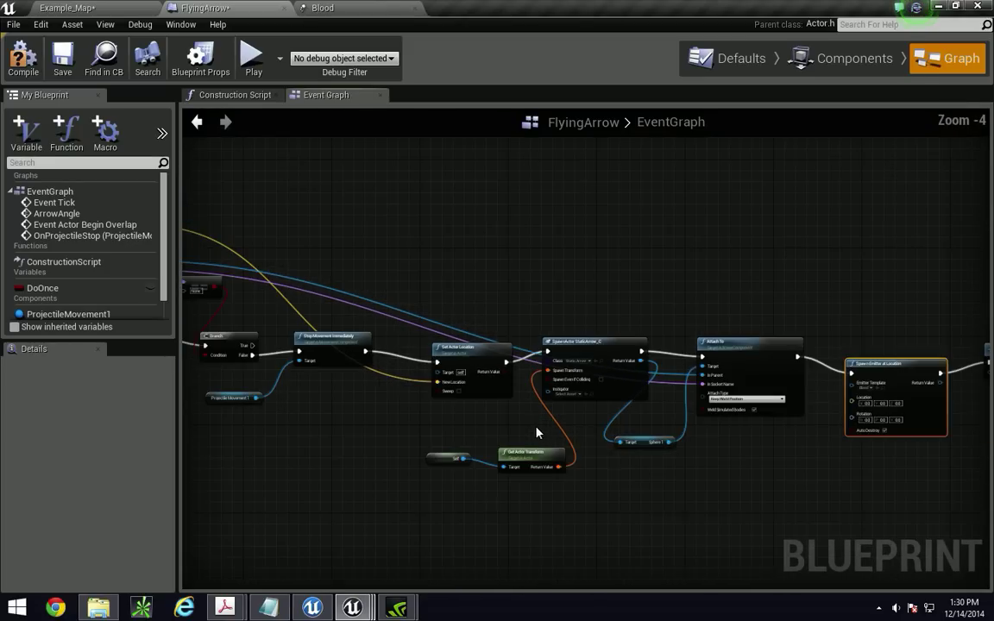
scroll(298, 328, "up", 1)
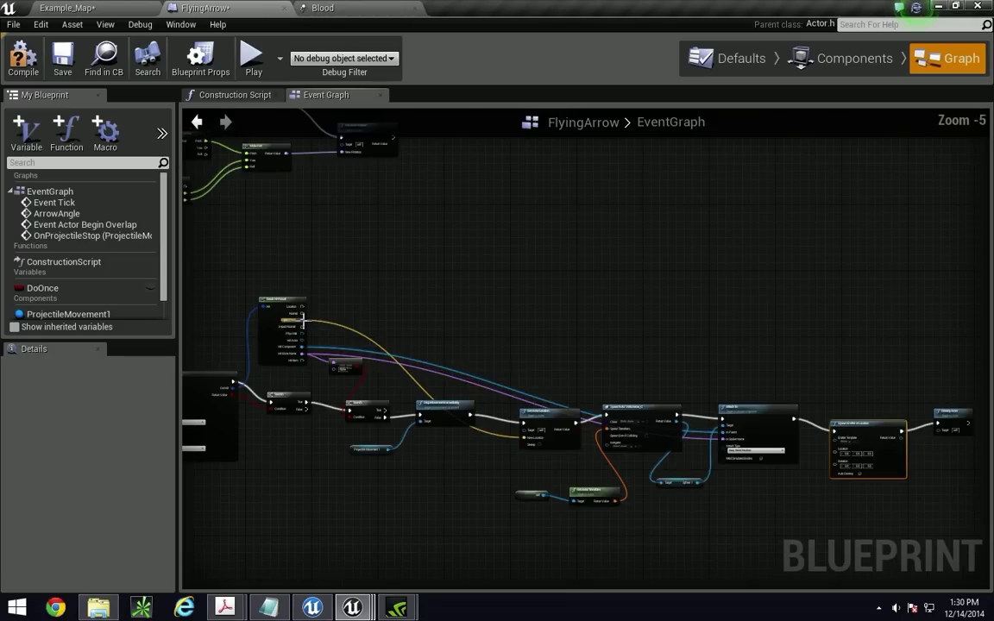
left_click_drag(302, 322, 840, 453)
right_click_drag(856, 518, 820, 518)
scroll(819, 518, "up", 4)
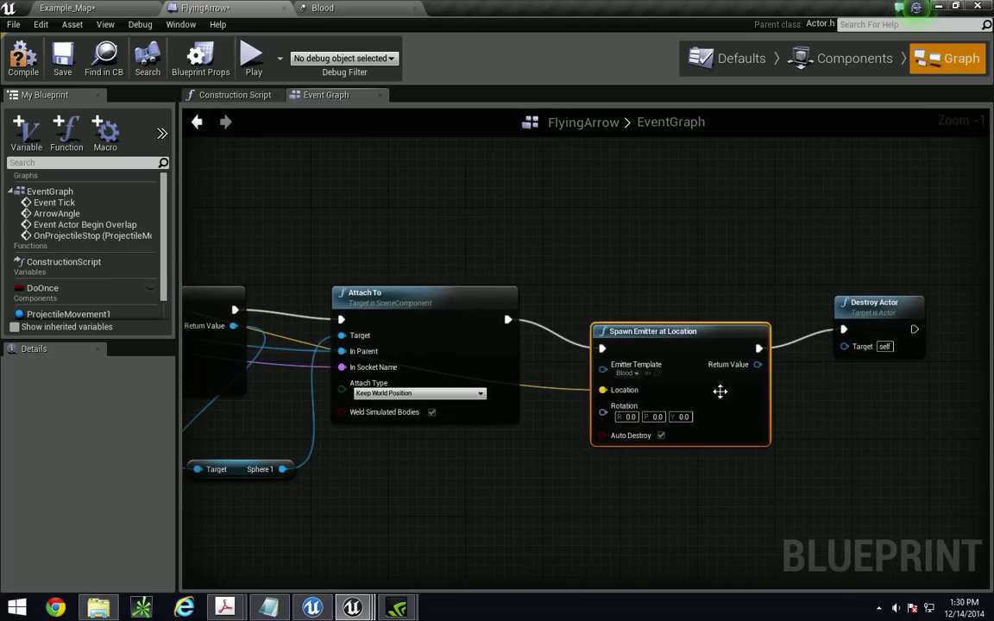
- Return to the Example_Map level and save all modified assets, including the FlyingArrow blueprint
left_click(69, 8)
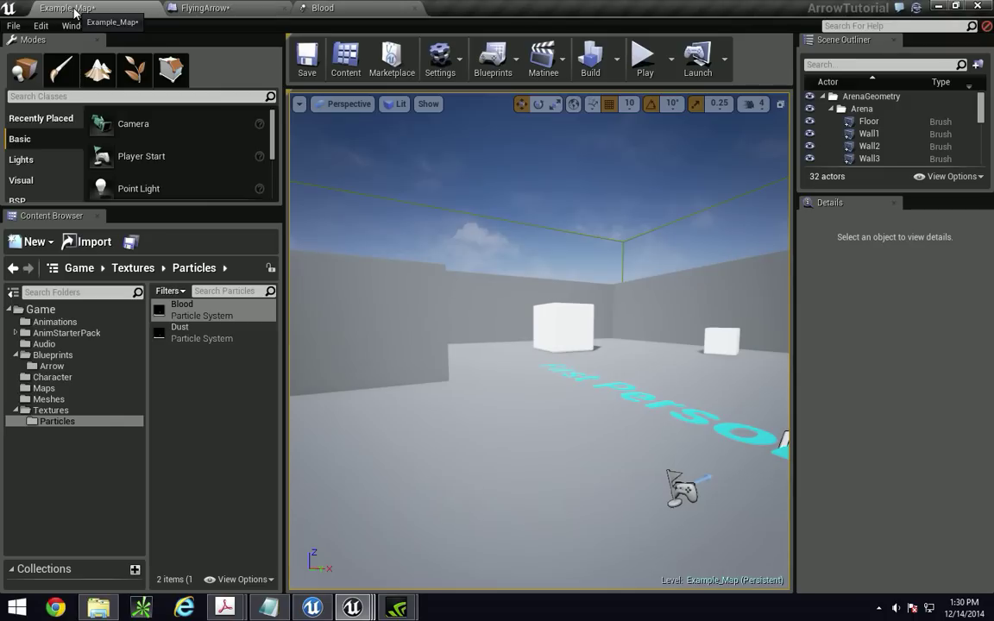
left_click(14, 26)
left_click(76, 142)
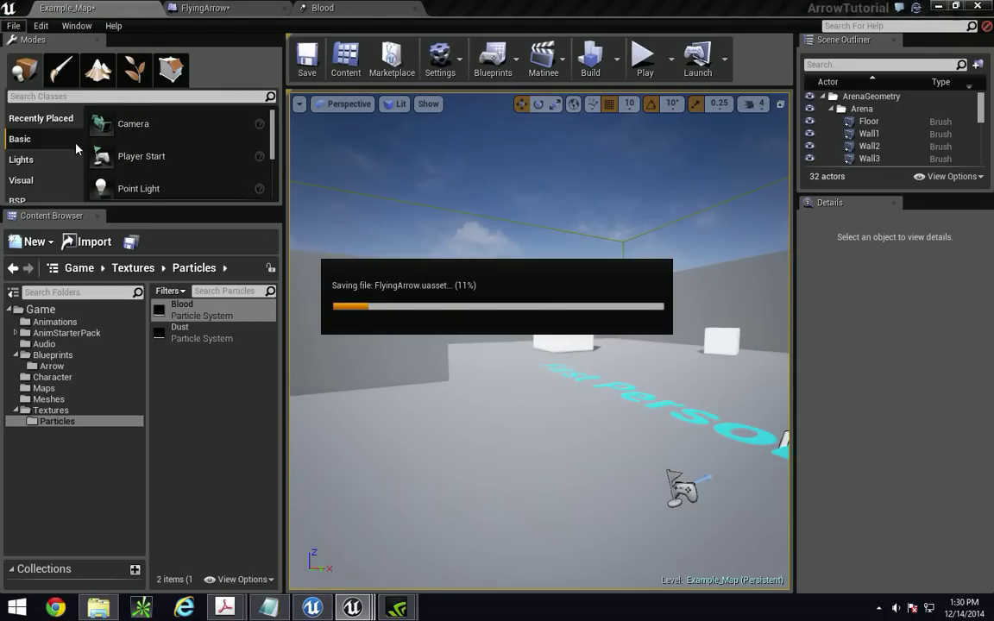
- Play the level and shoot arrows while moving around the arena to test the particle effects on impact
left_click(644, 57)
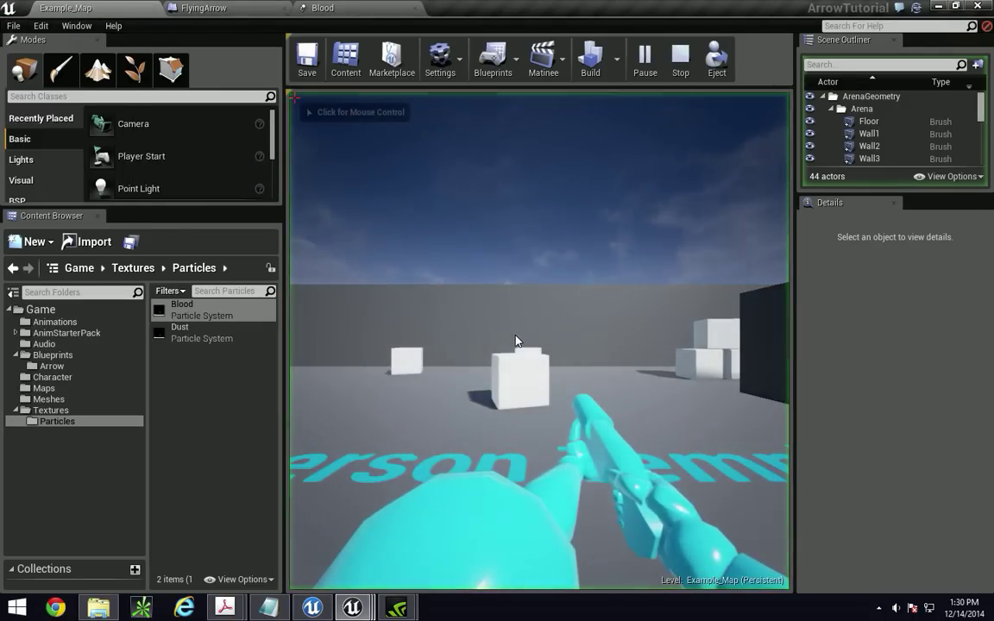
left_click(595, 413)
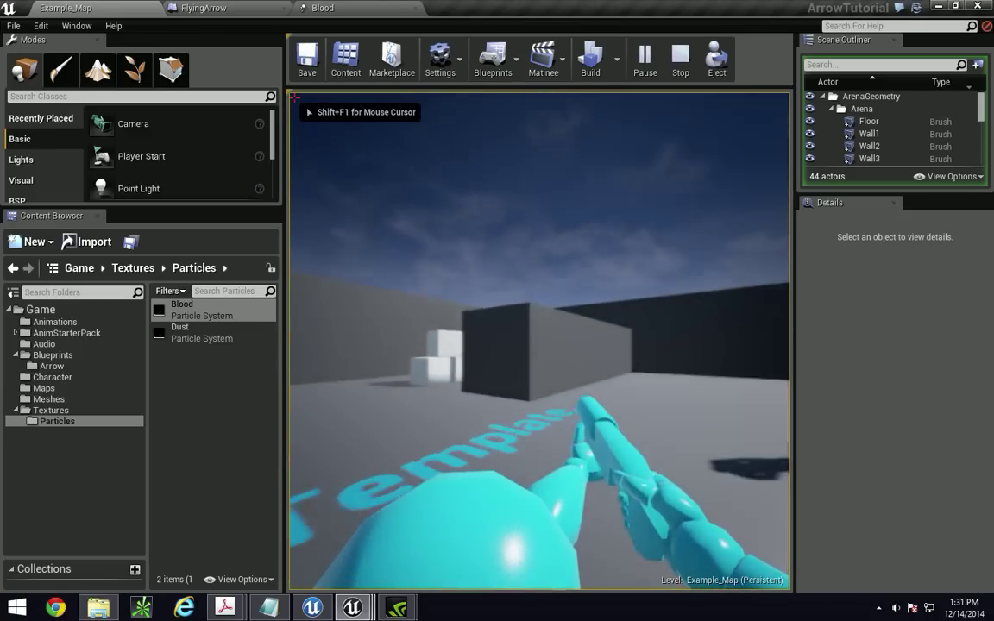
left_click(539, 341)
left_click(539, 342)
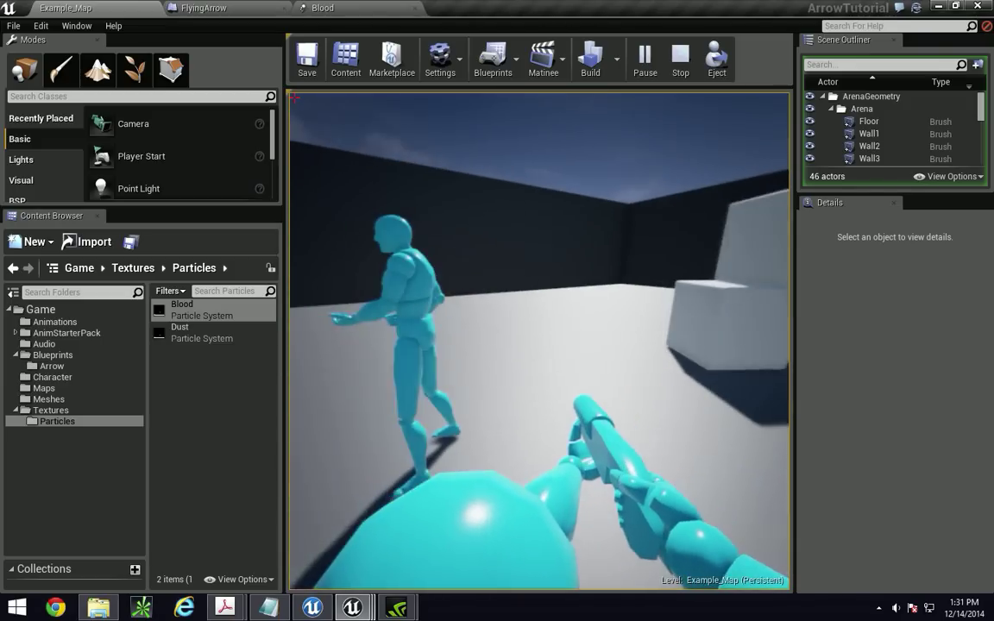
left_click(539, 341)
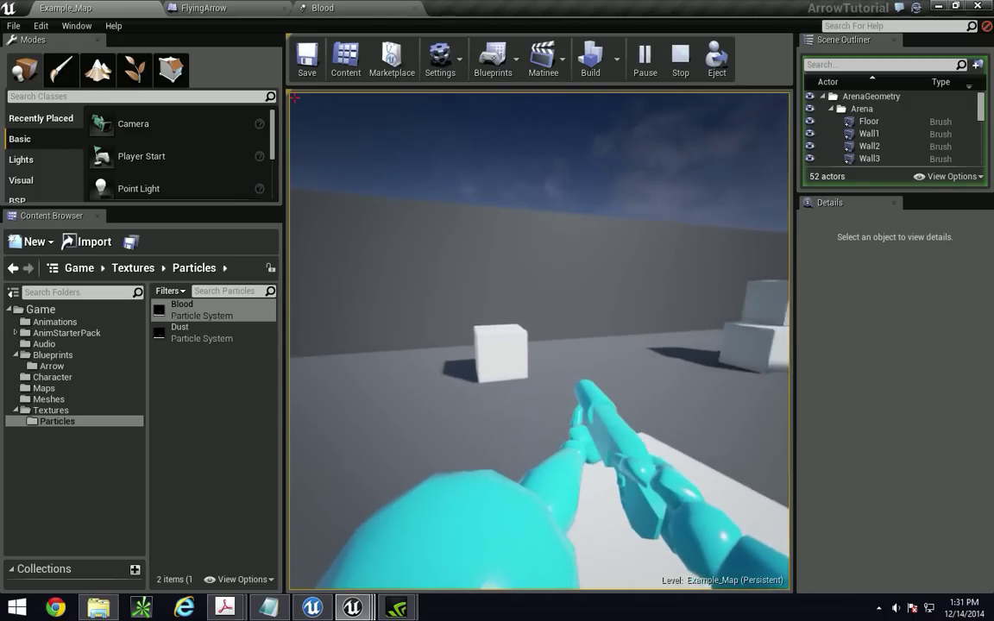
key("w")
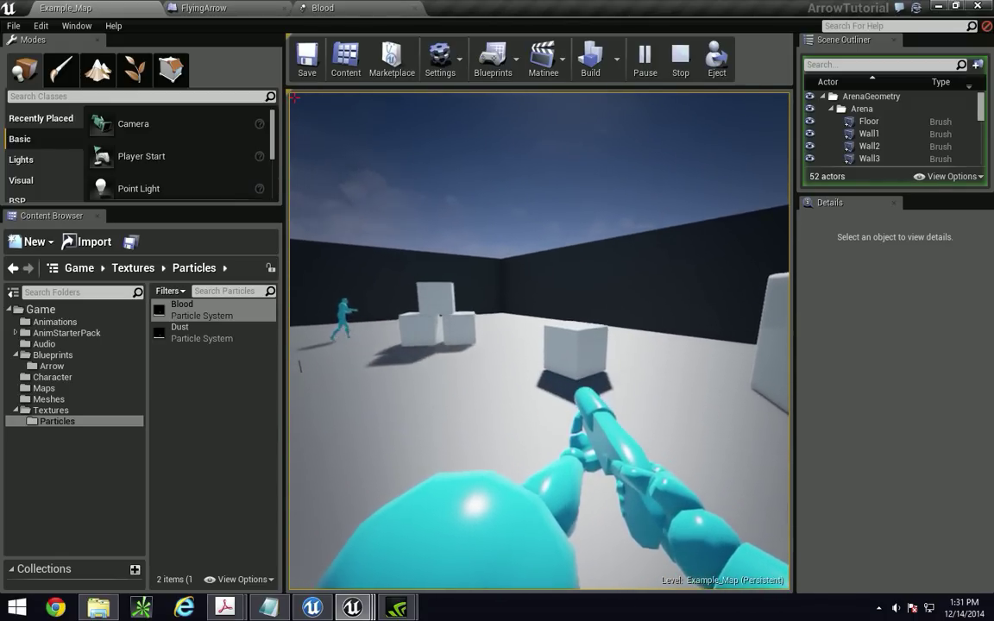
key("w")
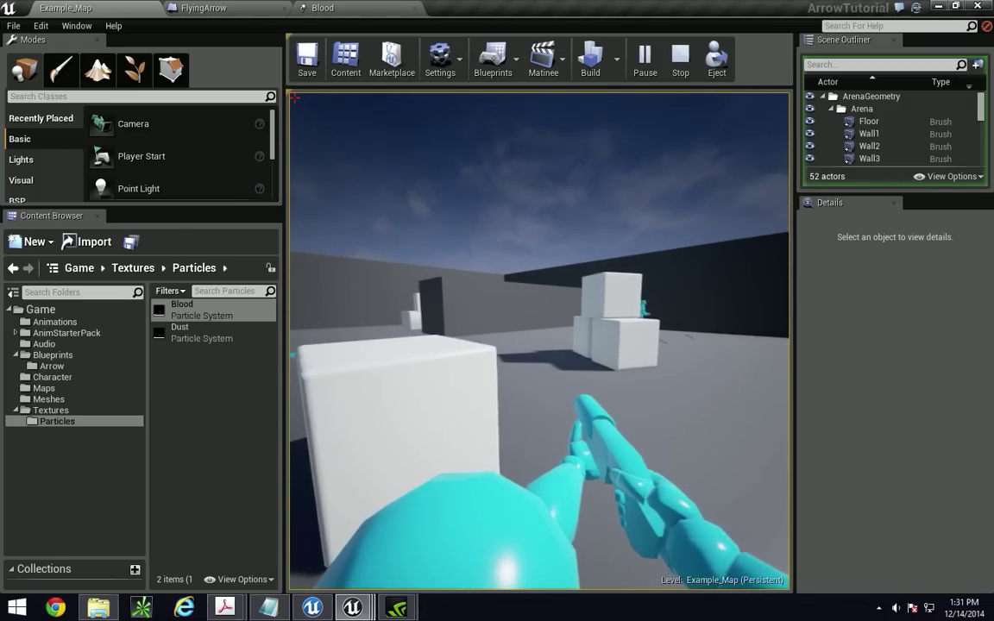